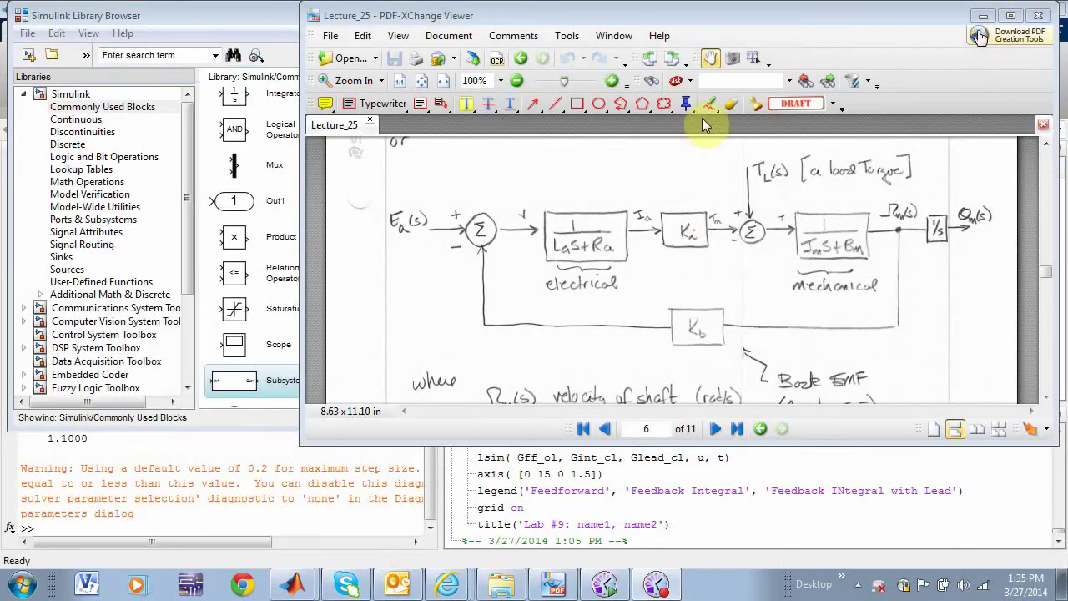
# Step: Review the Lecture_25 DC motor block diagram, then move the PDF viewer aside to show the Library Browser
pyautogui.moveTo(776, 17); pyautogui.dragTo(638, 22)
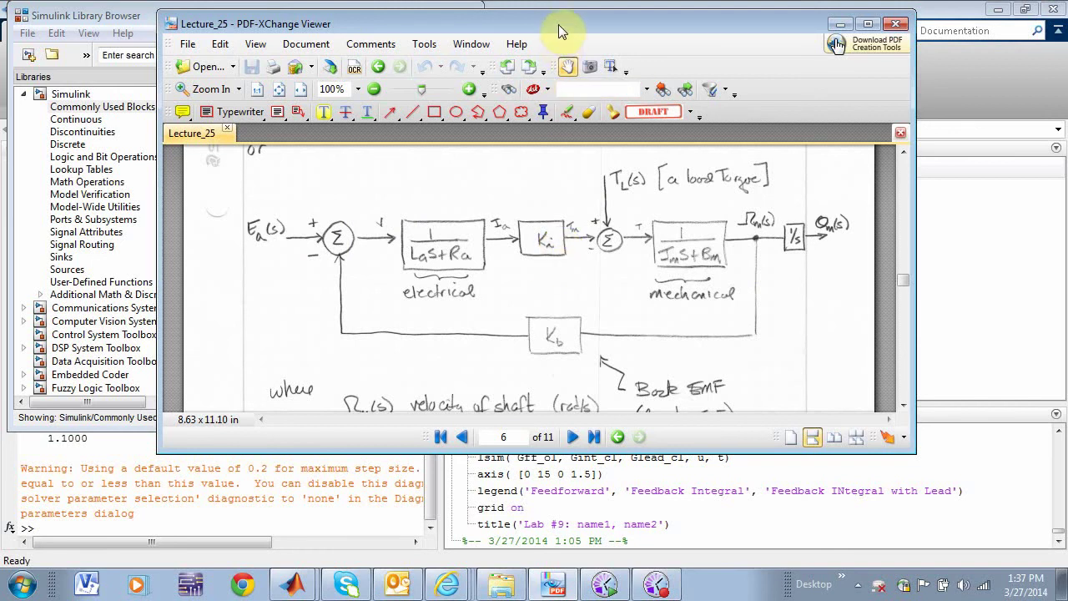
pyautogui.moveTo(555, 27); pyautogui.dragTo(961, 39)
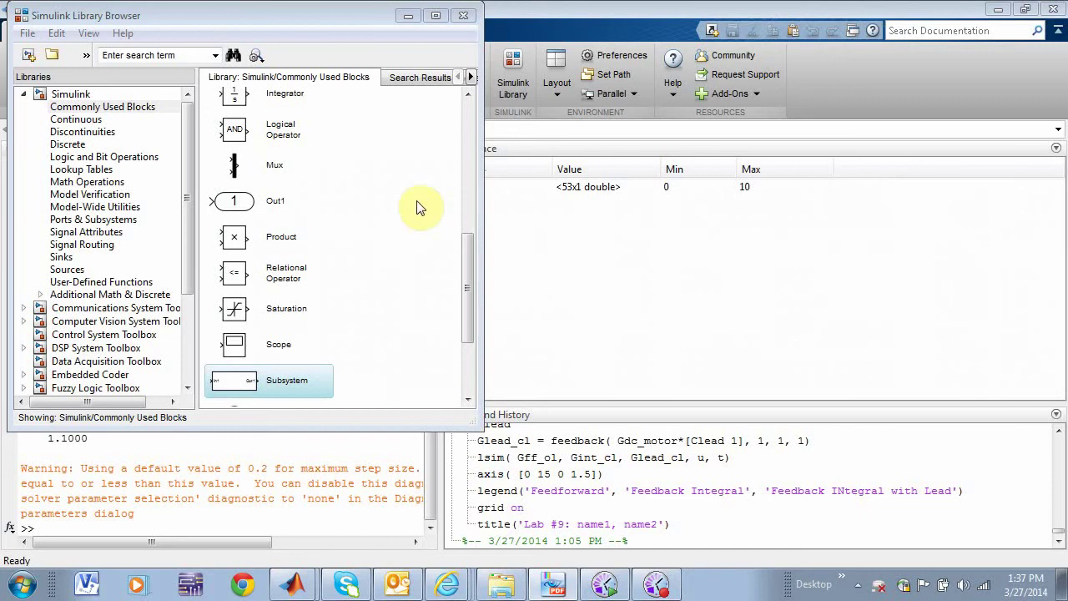
# Step: Create a new blank Simulink model and position its window beside the library
pyautogui.click(29, 57)
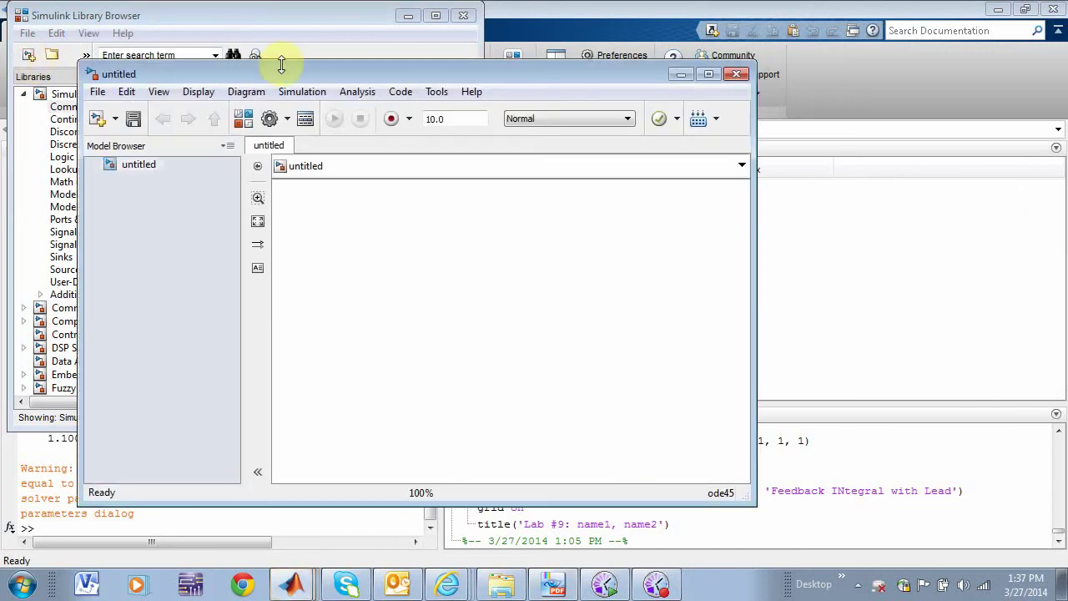
pyautogui.moveTo(370, 73); pyautogui.dragTo(650, 104)
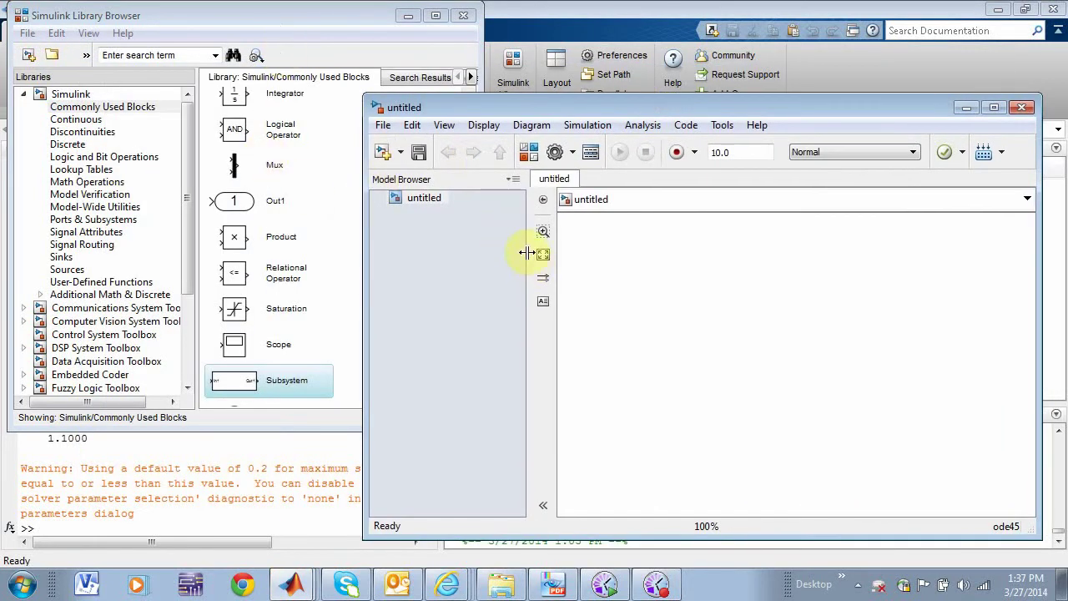
pyautogui.click(541, 506)
pyautogui.click(380, 504)
pyautogui.click(253, 13)
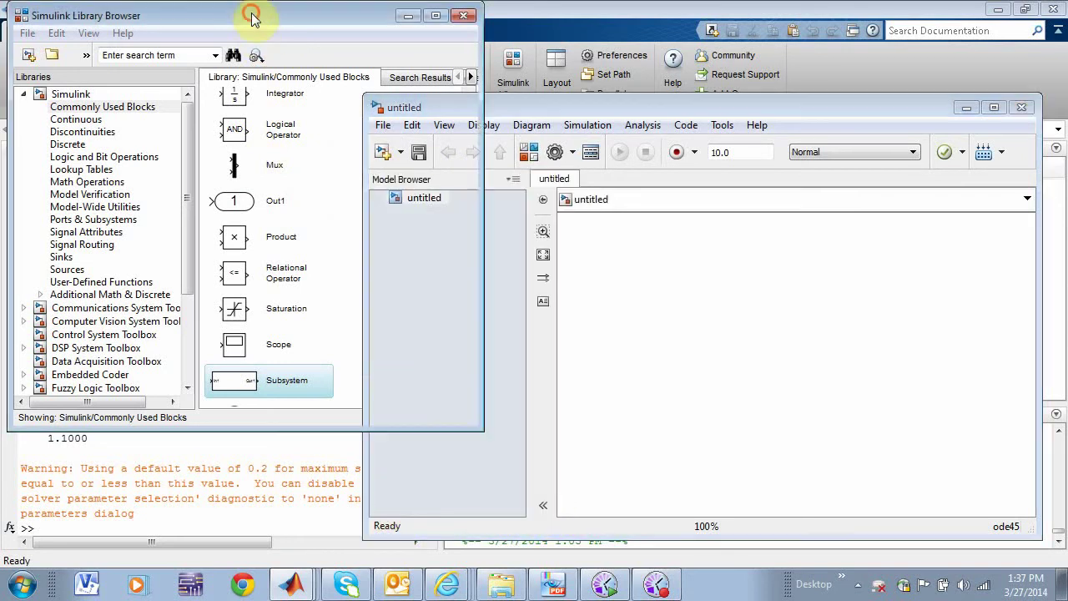
# Step: Add a Step from Sources, a Scope from Sinks and a Mux from Commonly Used Blocks
pyautogui.click(65, 270)
pyautogui.moveTo(465, 207); pyautogui.dragTo(448, 382)
pyautogui.moveTo(238, 353); pyautogui.dragTo(602, 306)
pyautogui.click(61, 257)
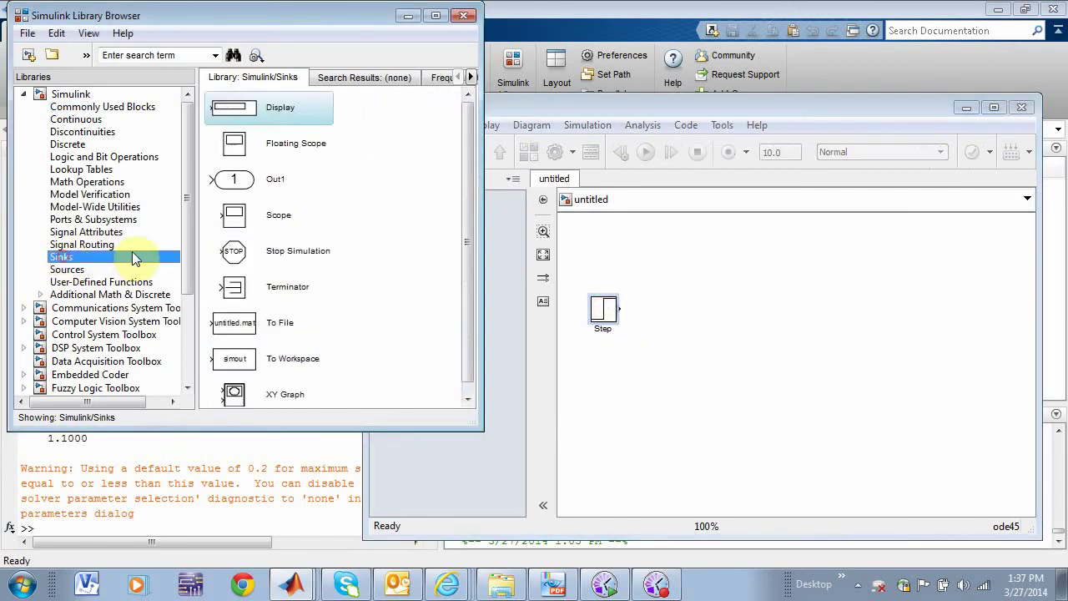
pyautogui.moveTo(235, 216); pyautogui.dragTo(939, 302)
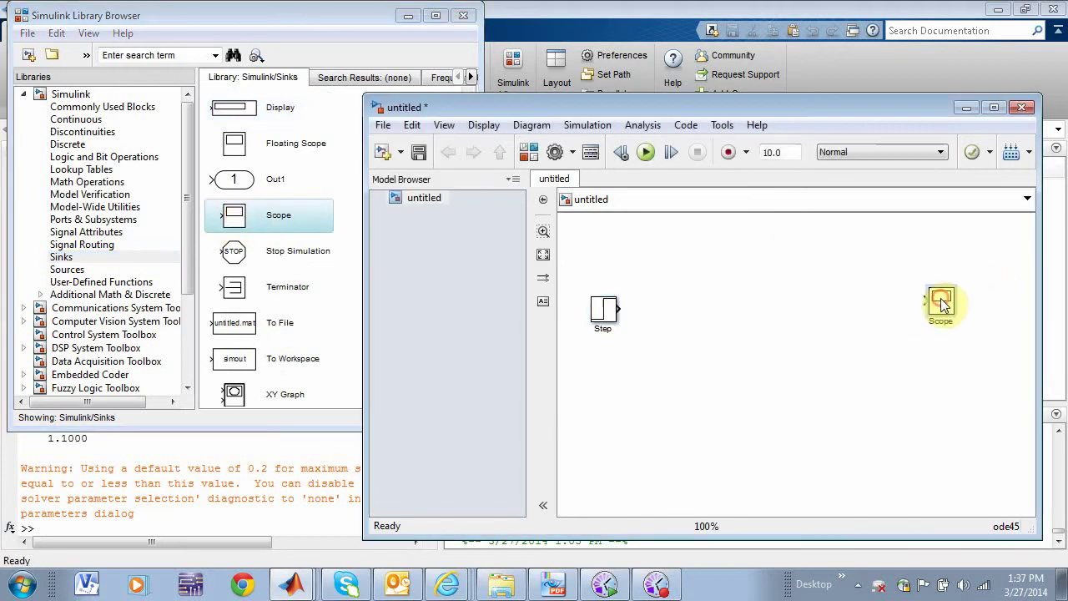
pyautogui.click(102, 107)
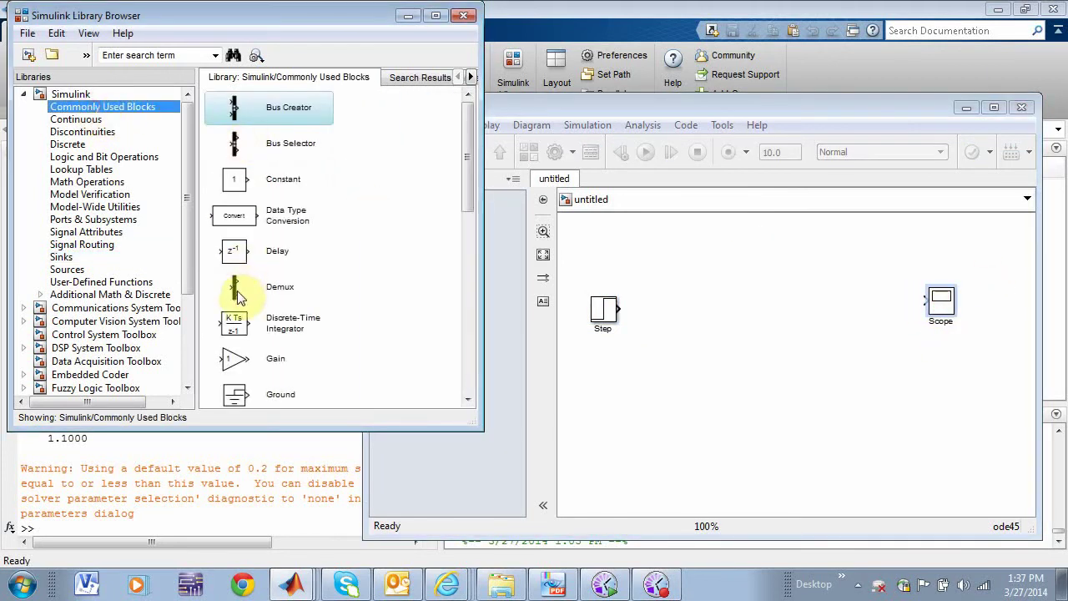
pyautogui.moveTo(469, 220); pyautogui.dragTo(469, 317)
pyautogui.moveTo(235, 264); pyautogui.dragTo(886, 302)
# Step: Arrange Step, Mux and Scope, wire the Mux output into the Scope, and return to the lecture PDF
pyautogui.click(604, 315)
pyautogui.moveTo(604, 317); pyautogui.dragTo(600, 305)
pyautogui.moveTo(367, 339); pyautogui.dragTo(153, 309)
pyautogui.moveTo(745, 318); pyautogui.dragTo(967, 315)
pyautogui.moveTo(668, 309); pyautogui.dragTo(876, 321)
pyautogui.click(665, 309)
pyautogui.moveTo(666, 309); pyautogui.dragTo(876, 310)
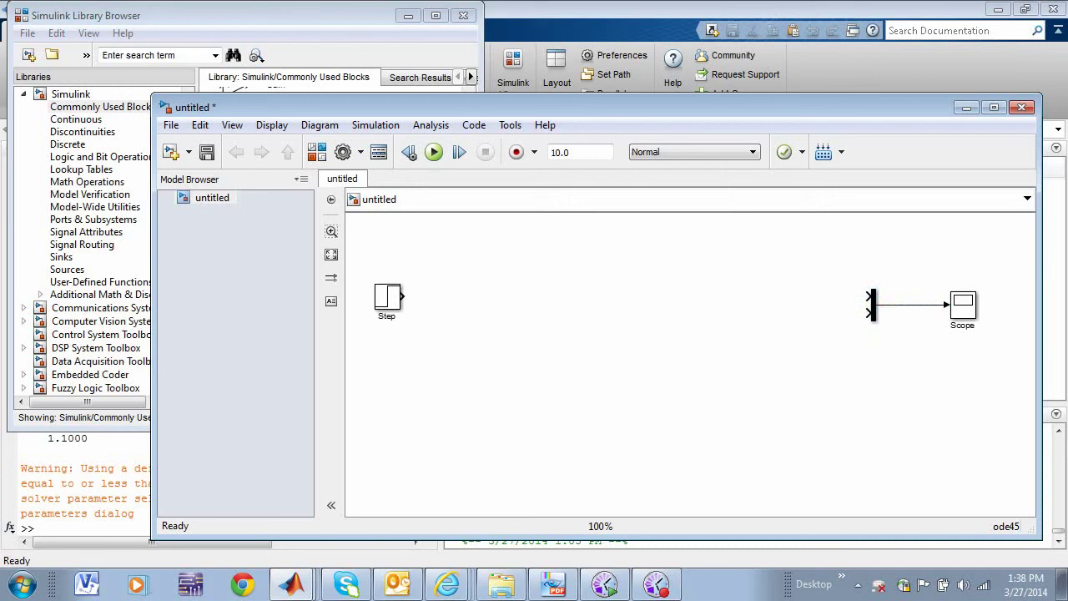
pyautogui.hotkey('alt', 'Tab')
# Step: Recheck the Lecture_25 motor diagram, then move the PDF viewer off-screen to reveal the model
pyautogui.click(411, 75)
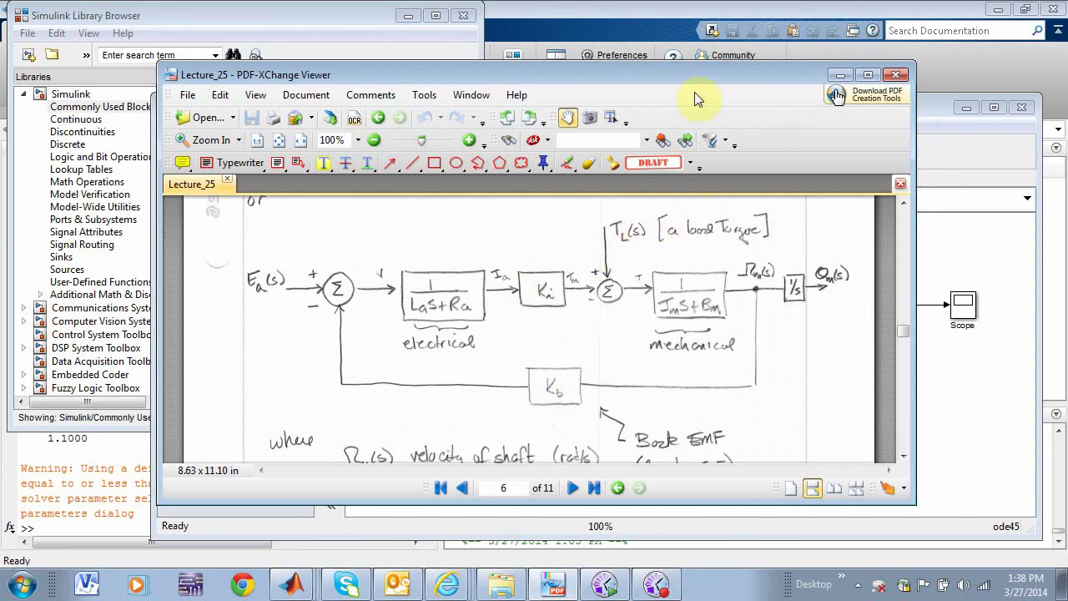
pyautogui.moveTo(654, 76); pyautogui.dragTo(1067, 75)
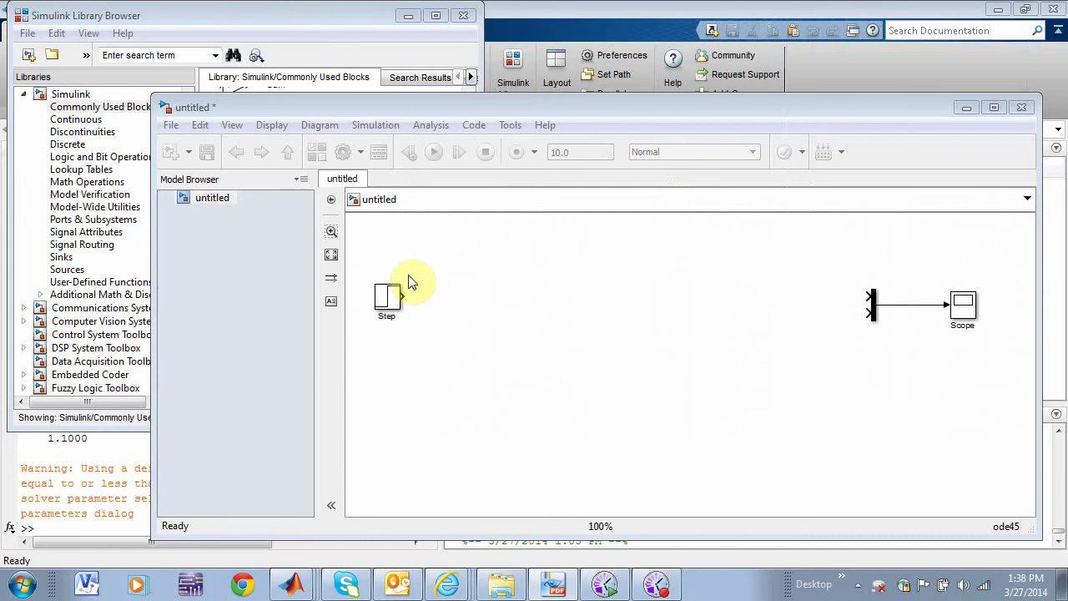
# Step: Add a Sum block and a Transfer Fcn from Continuous, plus a second Transfer Fcn copy
pyautogui.click(178, 20)
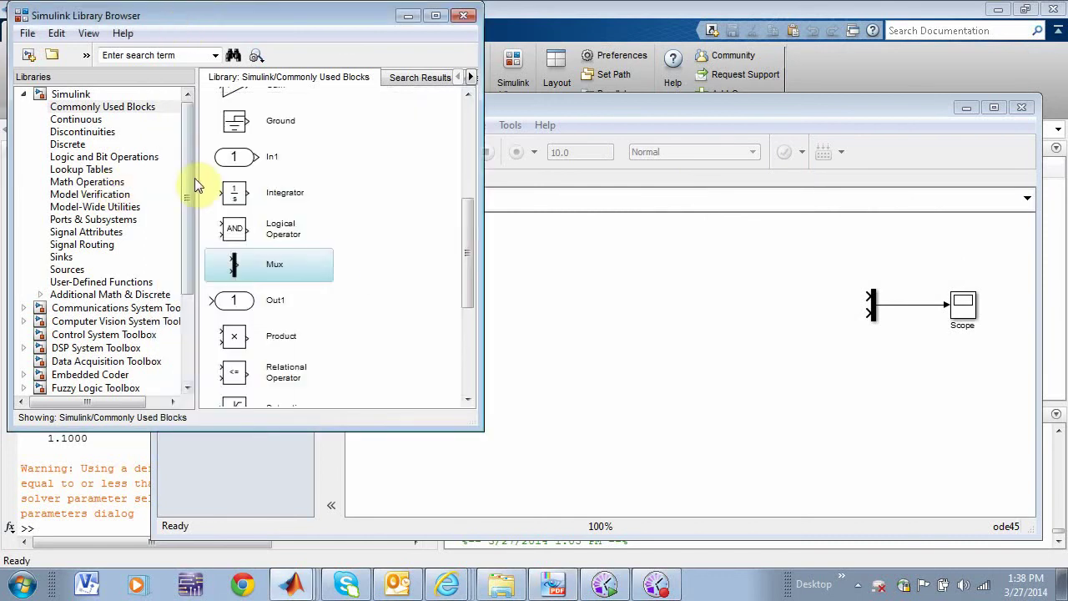
pyautogui.moveTo(469, 281); pyautogui.dragTo(470, 346)
pyautogui.moveTo(234, 284); pyautogui.dragTo(533, 317)
pyautogui.click(75, 119)
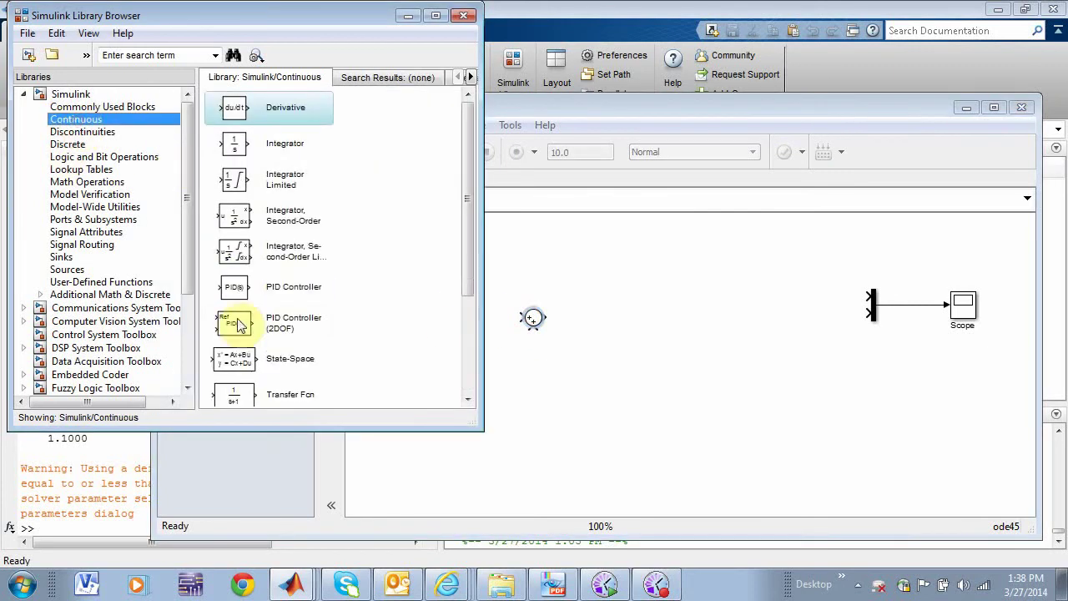
pyautogui.scroll(-2, 467, 321)
pyautogui.moveTo(233, 330); pyautogui.dragTo(618, 311)
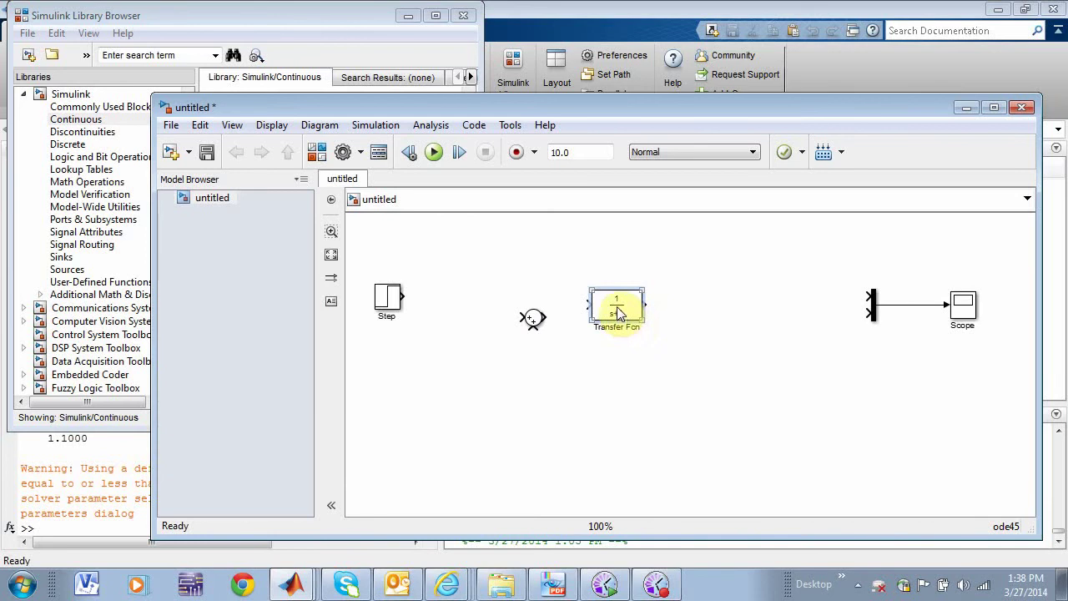
pyautogui.moveTo(616, 309); pyautogui.dragTo(728, 309)
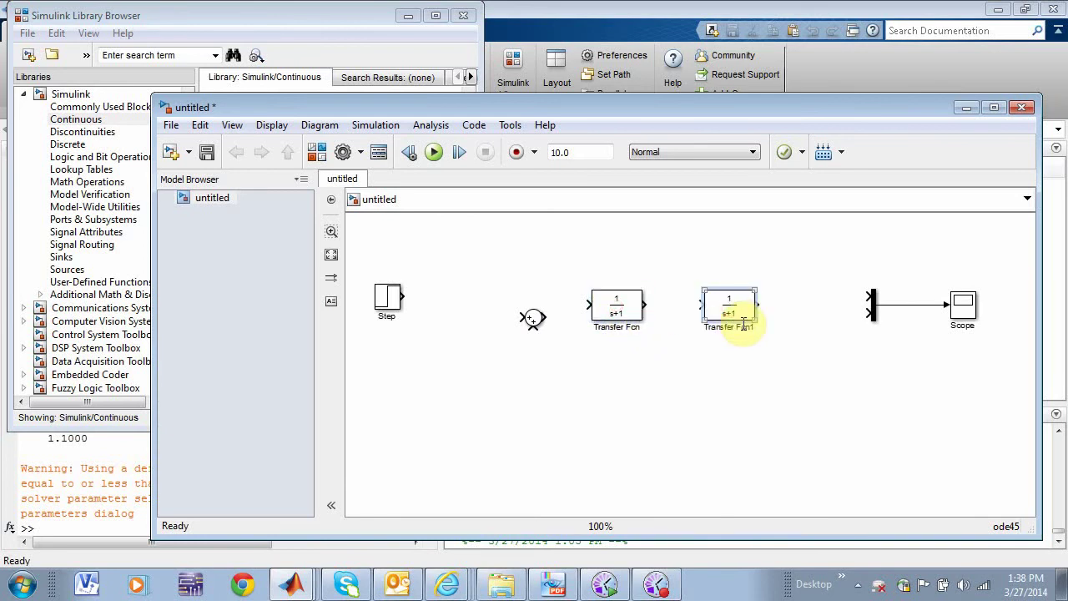
# Step: Add a Gain block, align the Sum with Step, and wire Step into the Sum
pyautogui.click(221, 16)
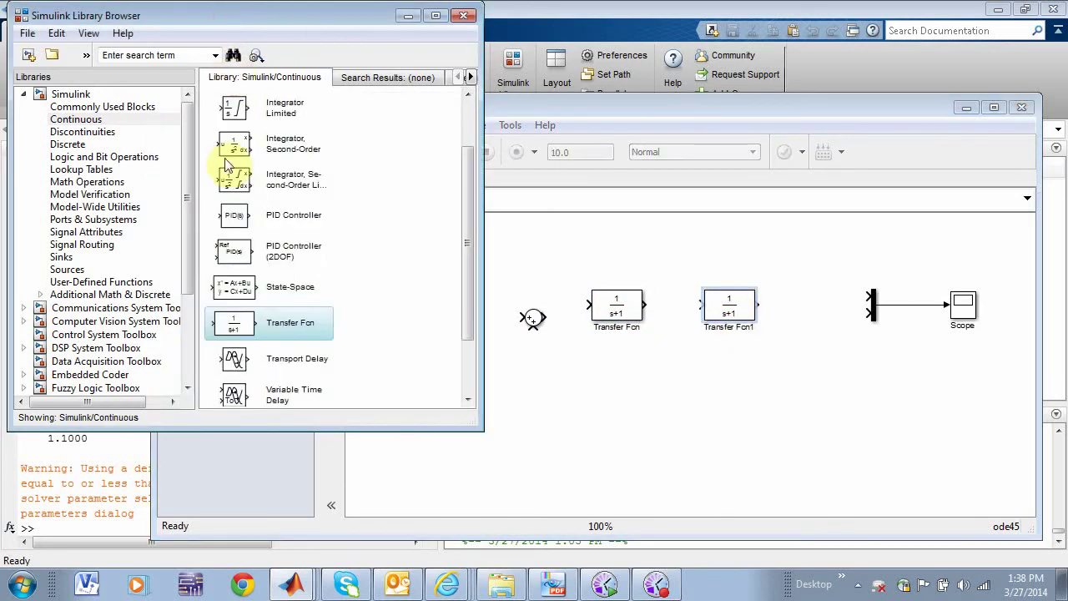
pyautogui.click(85, 107)
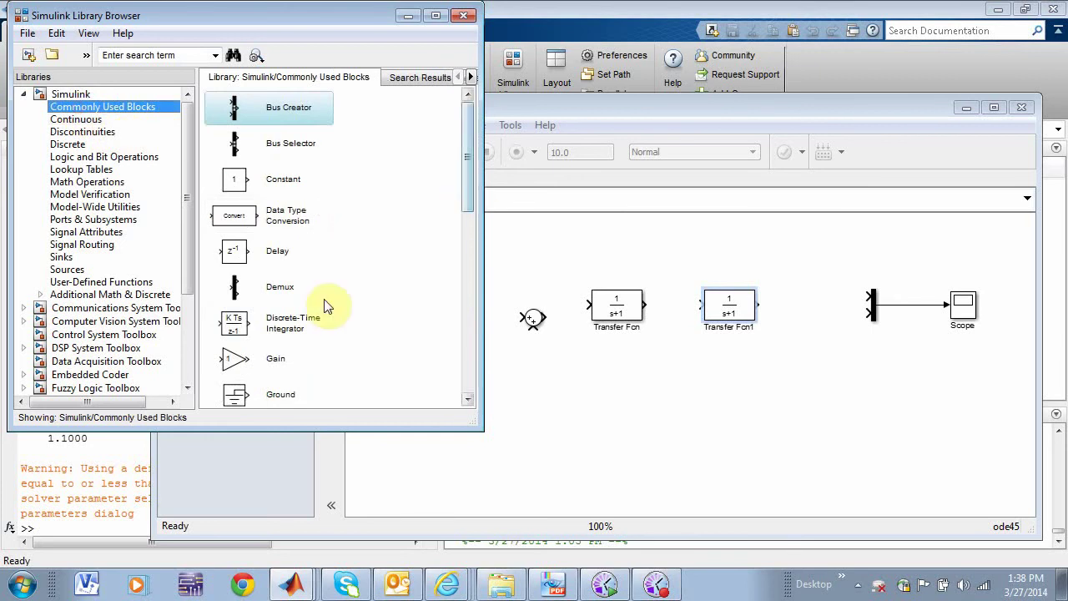
pyautogui.moveTo(234, 359); pyautogui.dragTo(710, 400)
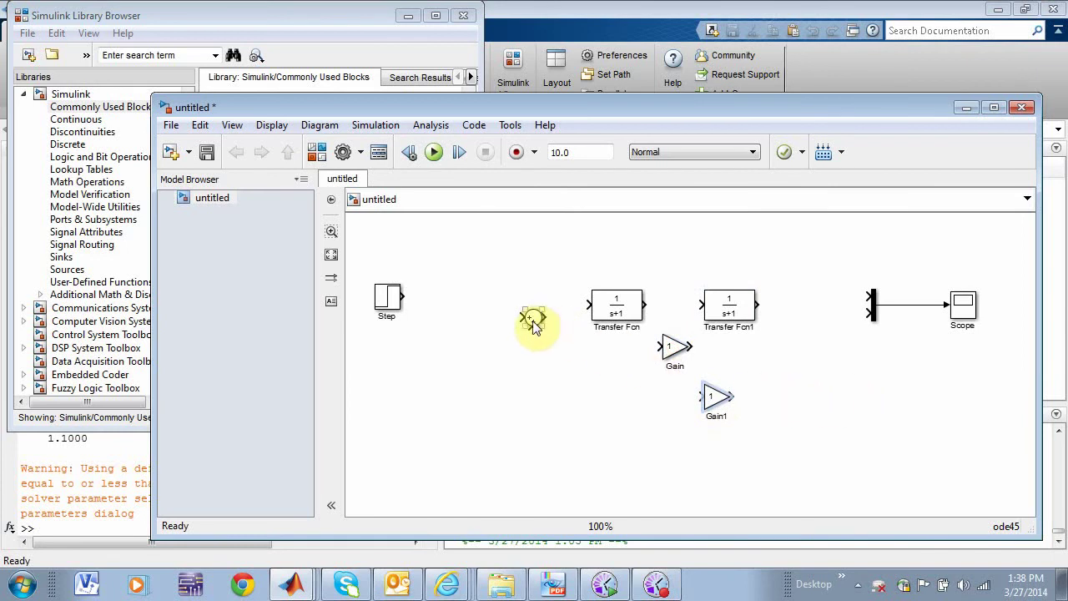
pyautogui.moveTo(534, 320); pyautogui.dragTo(483, 305)
pyautogui.moveTo(401, 296); pyautogui.dragTo(473, 297)
# Step: Set the Sum block's list of signs to |+- so it subtracts its second input
pyautogui.doubleClick(482, 297)
pyautogui.doubleClick(593, 333)
pyautogui.press('BackSpace')
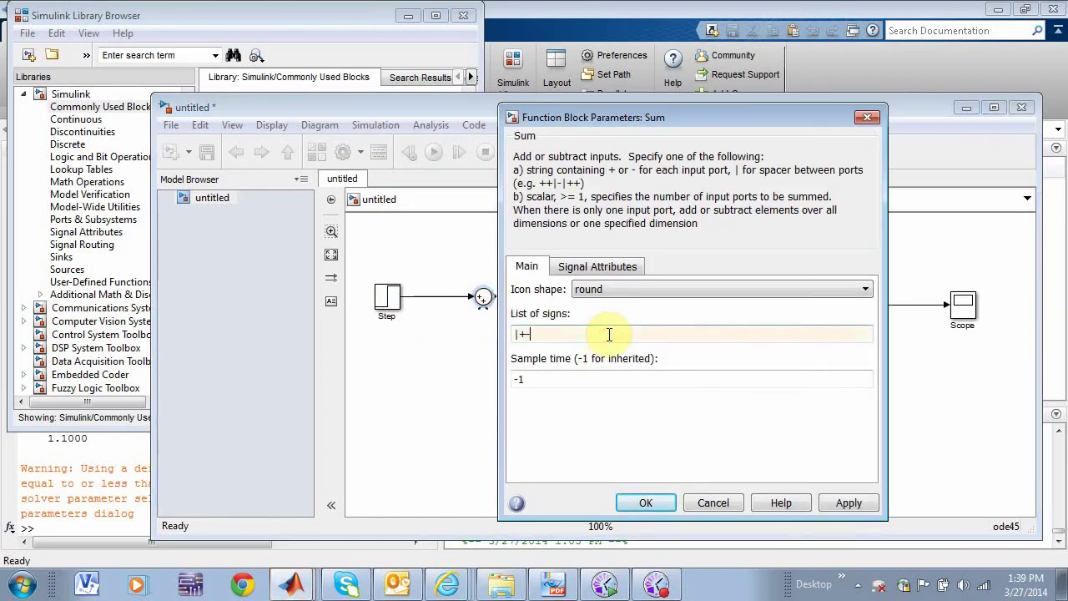
pyautogui.write('-')
pyautogui.click(646, 502)
# Step: Line up the forward-path blocks and wire Sum into Transfer Fcn and Transfer Fcn into Gain
pyautogui.click(617, 307)
pyautogui.moveTo(617, 307); pyautogui.dragTo(572, 298)
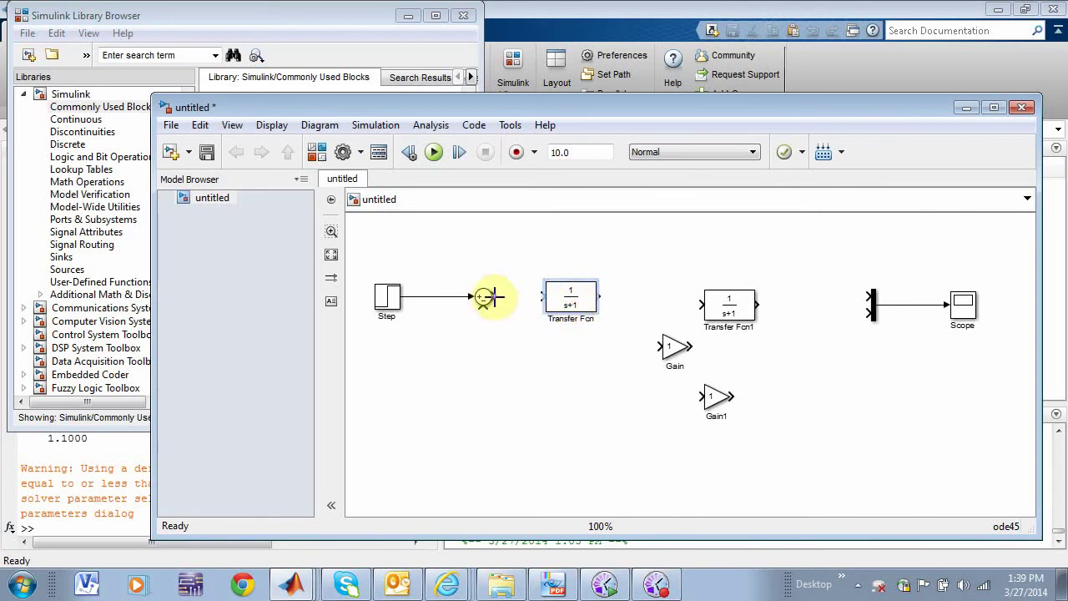
pyautogui.moveTo(495, 297); pyautogui.dragTo(546, 296)
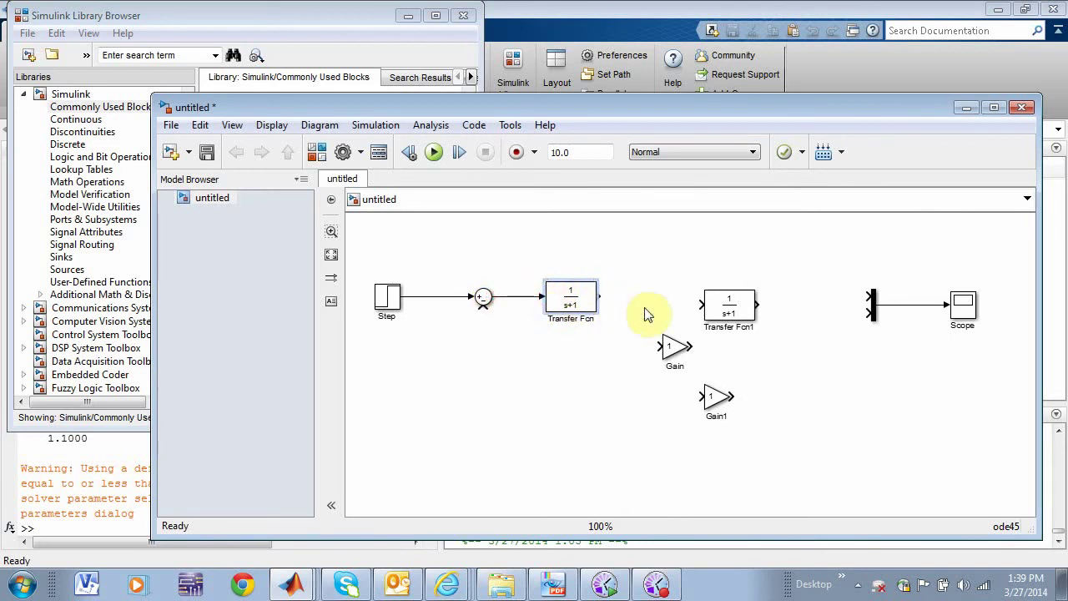
pyautogui.moveTo(733, 310)
pyautogui.mouseDown()
pyautogui.moveTo(694, 302)
pyautogui.moveTo(735, 301)
pyautogui.mouseUp()
pyautogui.moveTo(670, 346); pyautogui.dragTo(657, 306)
pyautogui.moveTo(727, 303); pyautogui.dragTo(748, 302)
pyautogui.moveTo(601, 296); pyautogui.dragTo(639, 296)
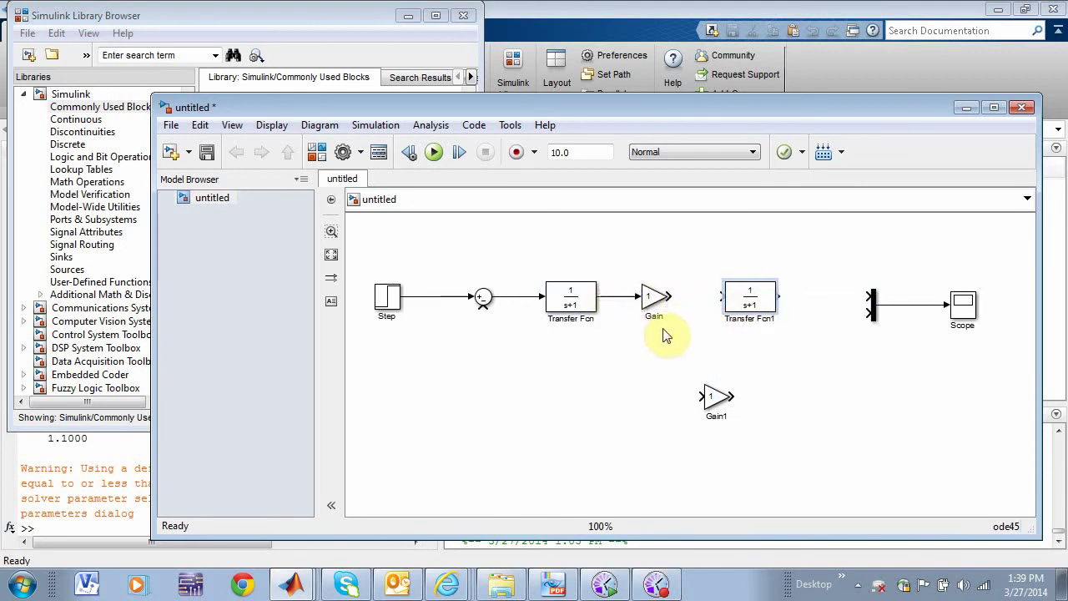
# Step: Align Transfer Fcn1 and wire its output into the Mux input
pyautogui.click(672, 298)
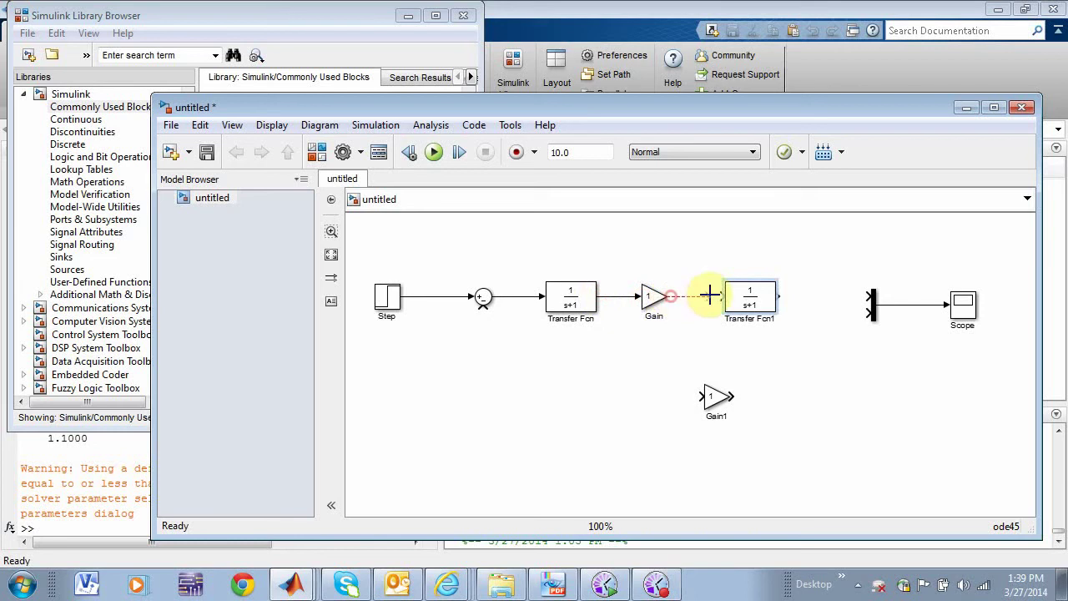
pyautogui.moveTo(749, 299); pyautogui.dragTo(729, 305)
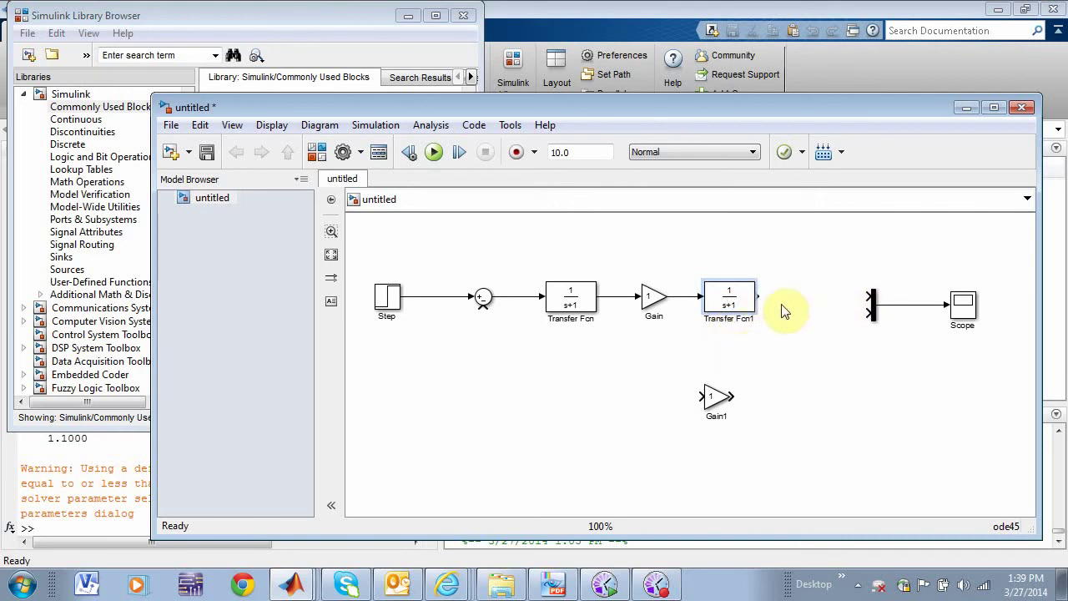
pyautogui.moveTo(759, 297); pyautogui.dragTo(859, 312)
pyautogui.click(873, 297)
# Step: Align the Scope with the Mux, then move Gain1 left and flip it to face left
pyautogui.moveTo(966, 307); pyautogui.dragTo(964, 299)
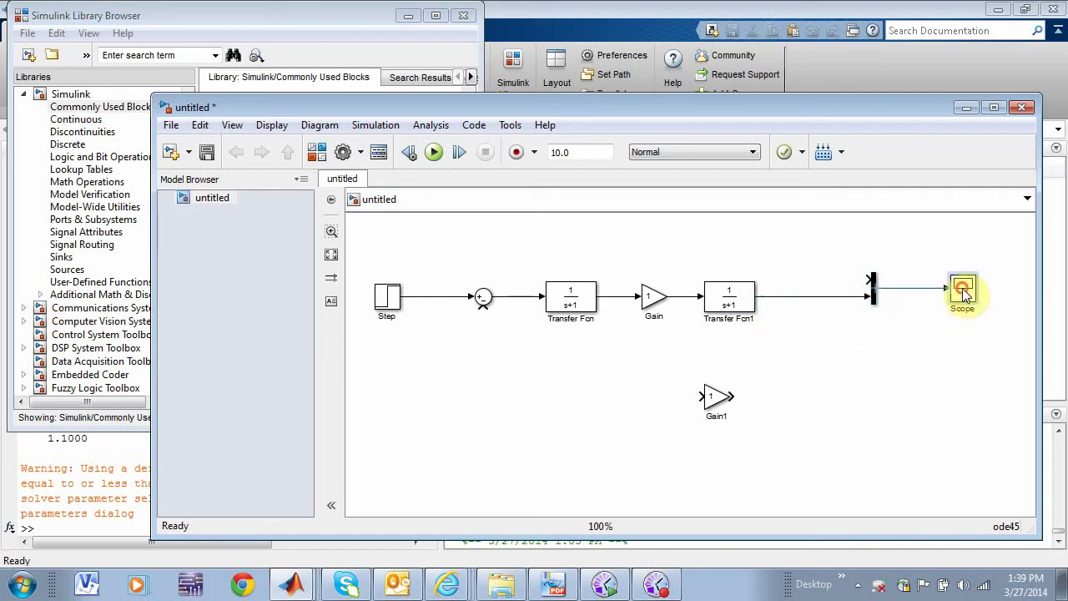
pyautogui.click(724, 407)
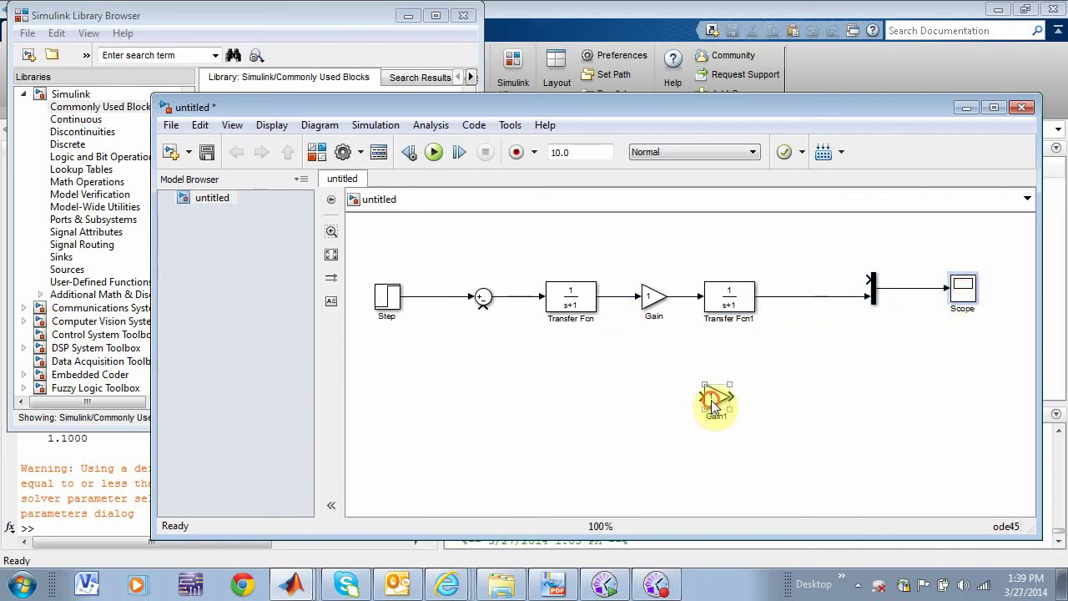
pyautogui.moveTo(701, 405); pyautogui.dragTo(667, 405)
pyautogui.rightClick(668, 405)
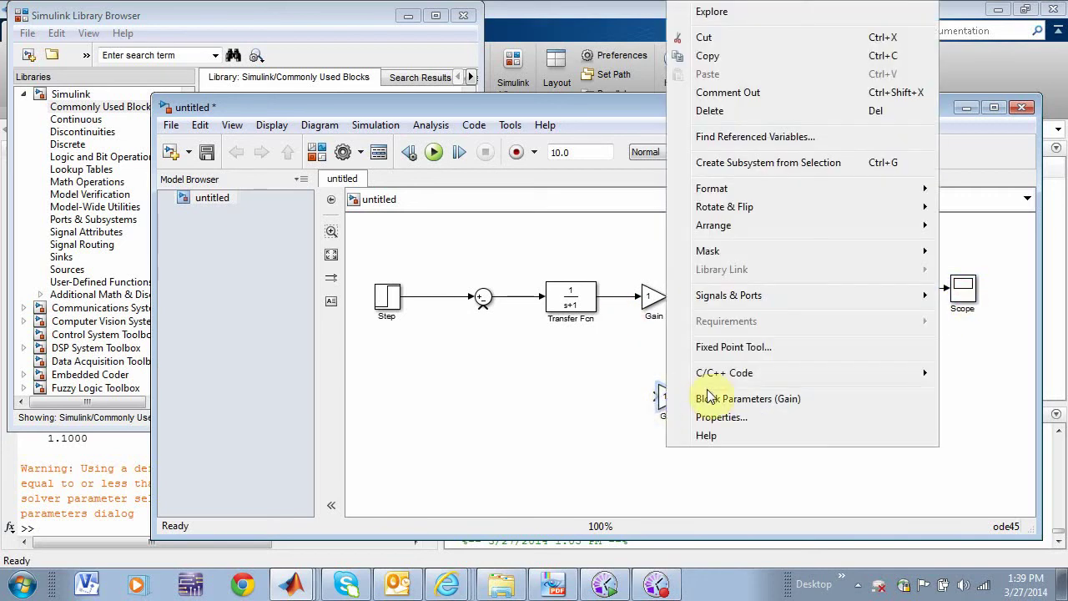
pyautogui.moveTo(736, 210)
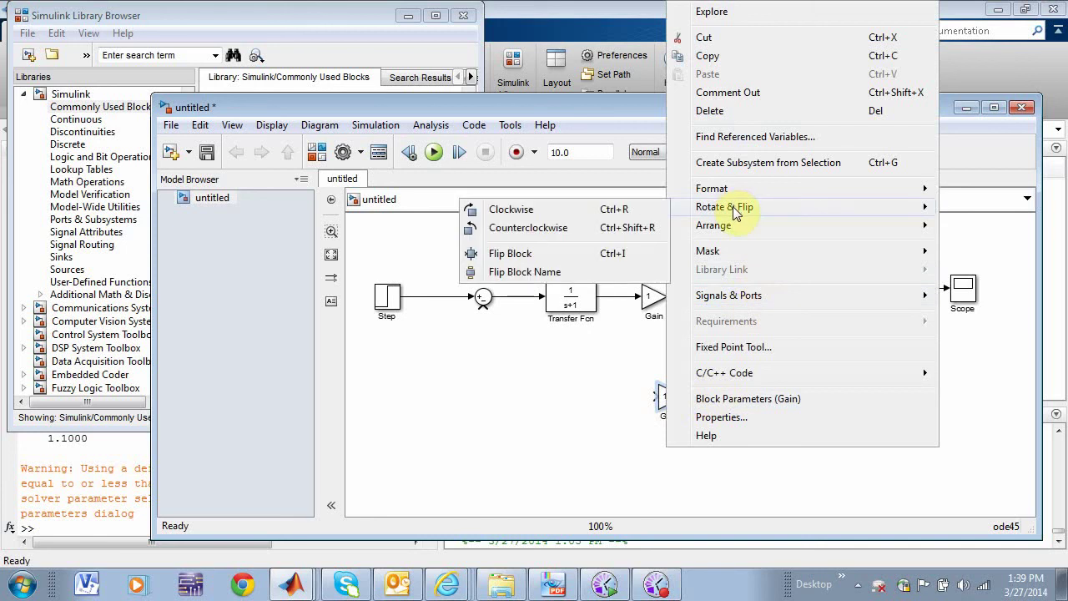
pyautogui.click(511, 253)
# Step: Feed Gain1 from Transfer Fcn1's output into the Sum's lower input, and branch Step into the Mux's upper input
pyautogui.moveTo(689, 398); pyautogui.dragTo(795, 296)
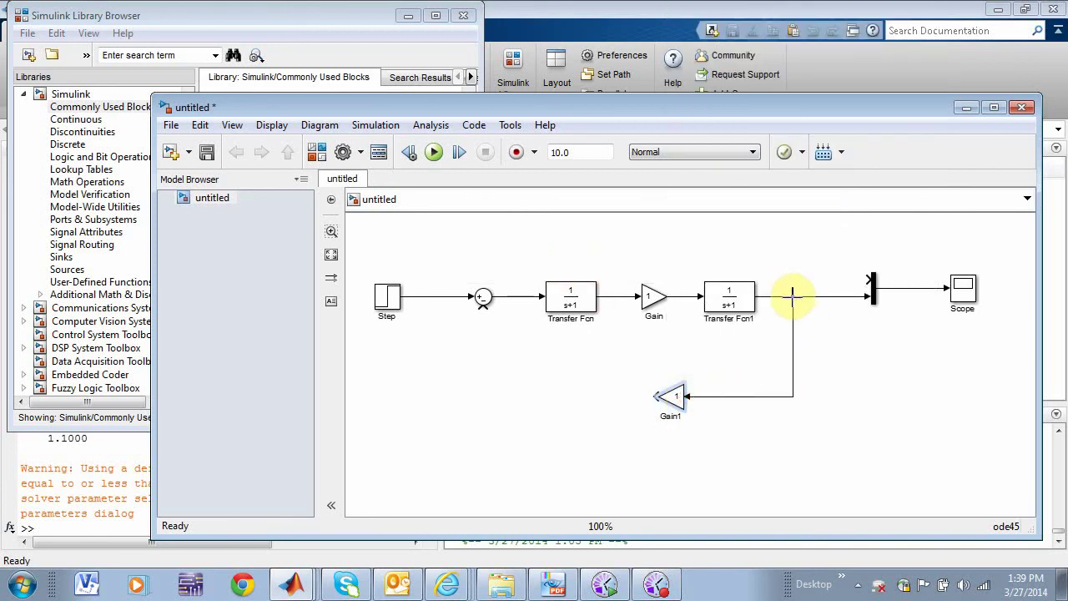
pyautogui.click(668, 398)
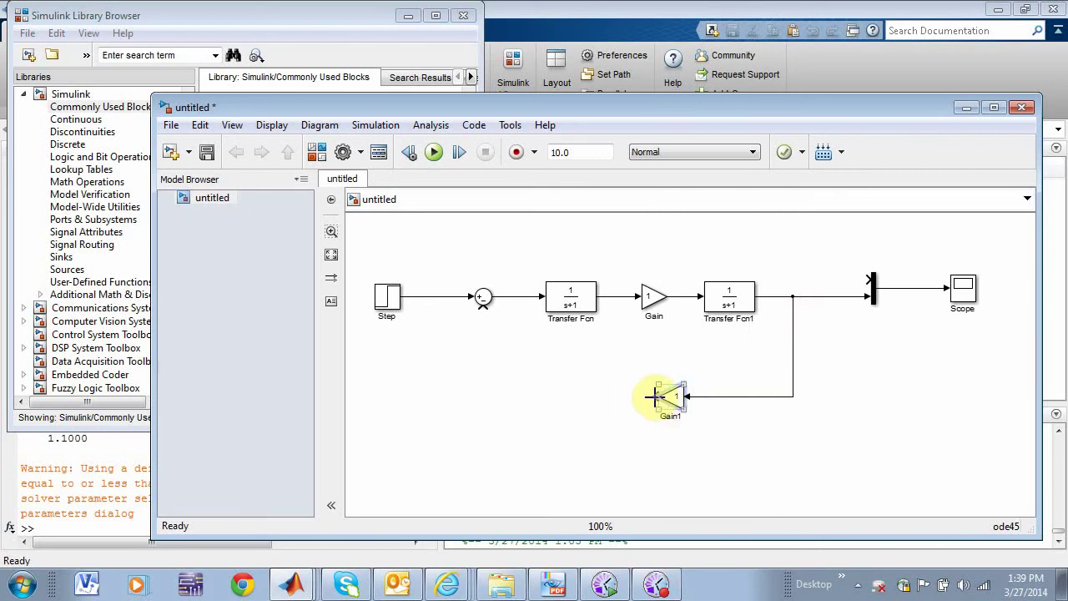
pyautogui.moveTo(655, 397); pyautogui.dragTo(484, 302)
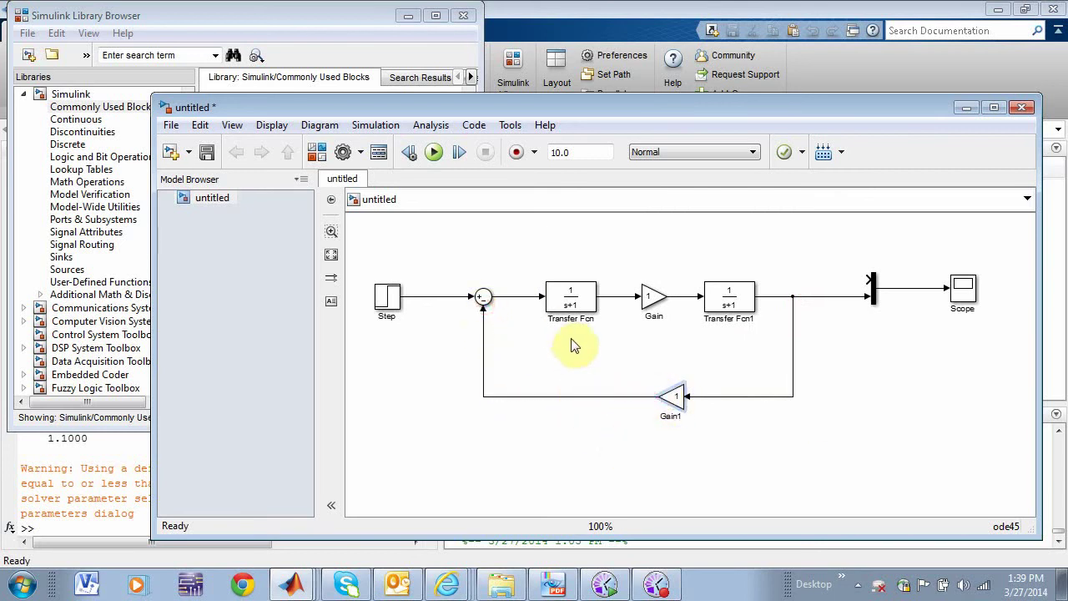
pyautogui.click(663, 314)
pyautogui.click(471, 329)
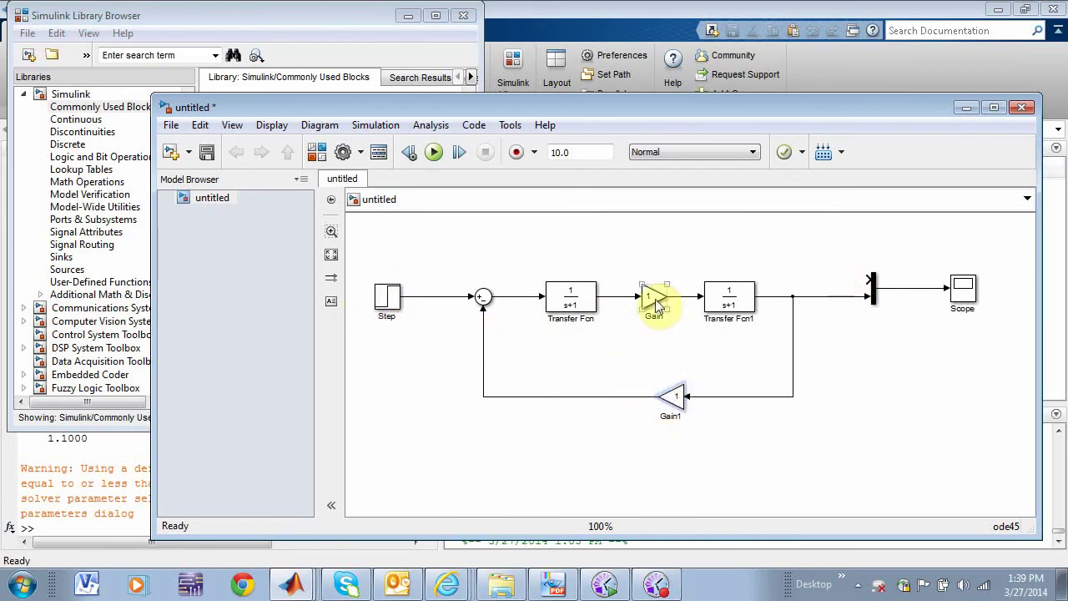
pyautogui.moveTo(865, 280)
pyautogui.mouseDown()
pyautogui.moveTo(624, 256)
pyautogui.moveTo(436, 270)
pyautogui.moveTo(433, 294)
pyautogui.mouseUp()
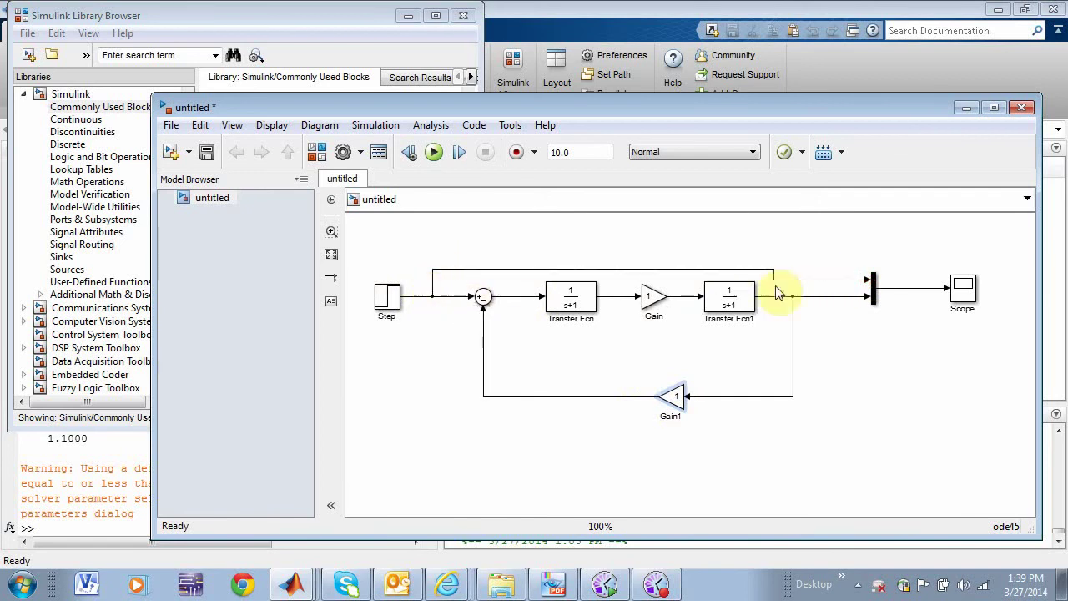
# Step: Run the simulation and autoscale the Scope plot, showing the output settling near 0.5
pyautogui.click(434, 152)
pyautogui.doubleClick(968, 294)
pyautogui.moveTo(262, 284); pyautogui.dragTo(170, 232)
pyautogui.click(179, 262)
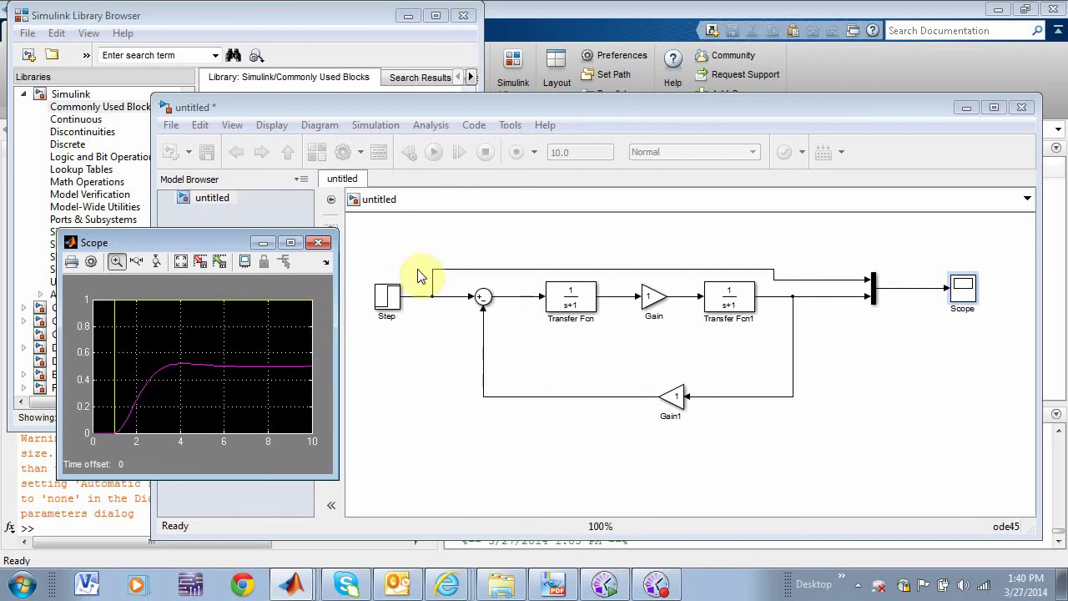
pyautogui.moveTo(213, 241); pyautogui.dragTo(178, 286)
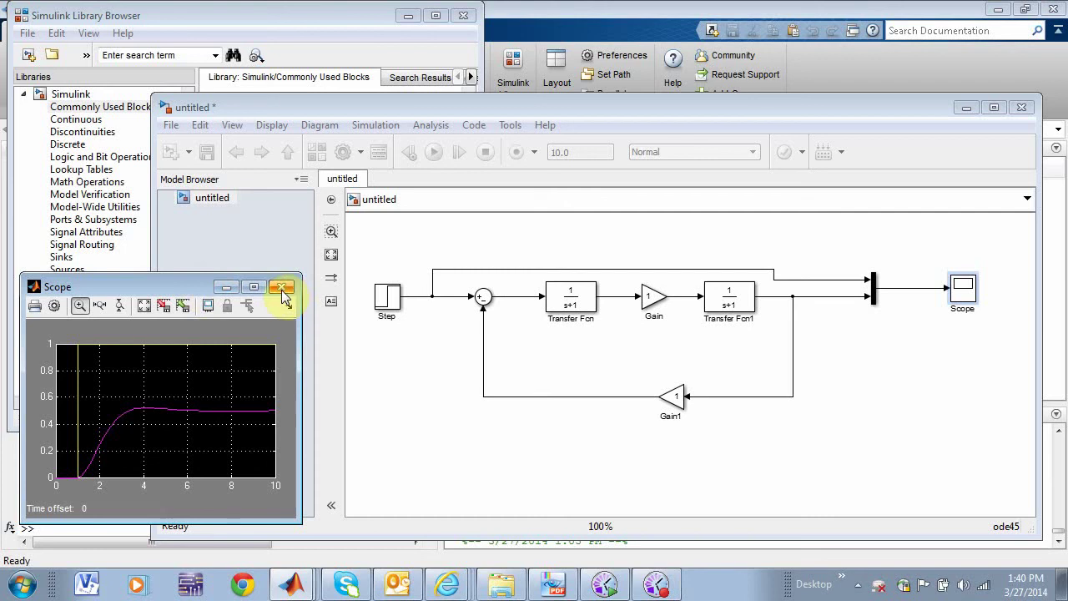
pyautogui.click(380, 437)
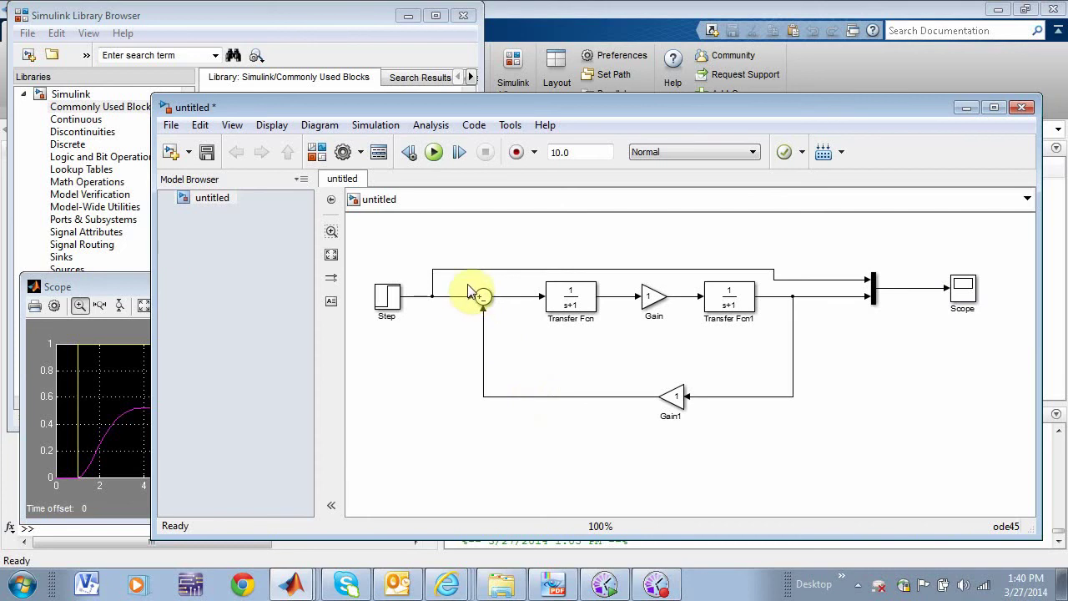
# Step: Straighten the Step branch lines, select the feedback loop blocks, and create a subsystem from the selection
pyautogui.moveTo(514, 270); pyautogui.dragTo(519, 231)
pyautogui.moveTo(810, 277); pyautogui.dragTo(813, 232)
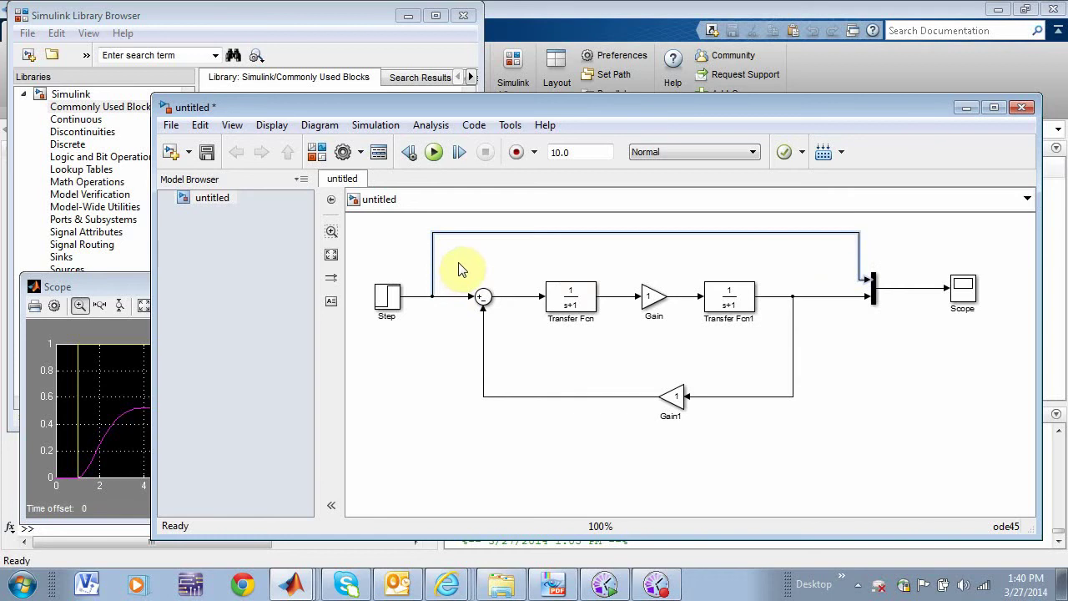
pyautogui.moveTo(458, 261); pyautogui.dragTo(826, 429)
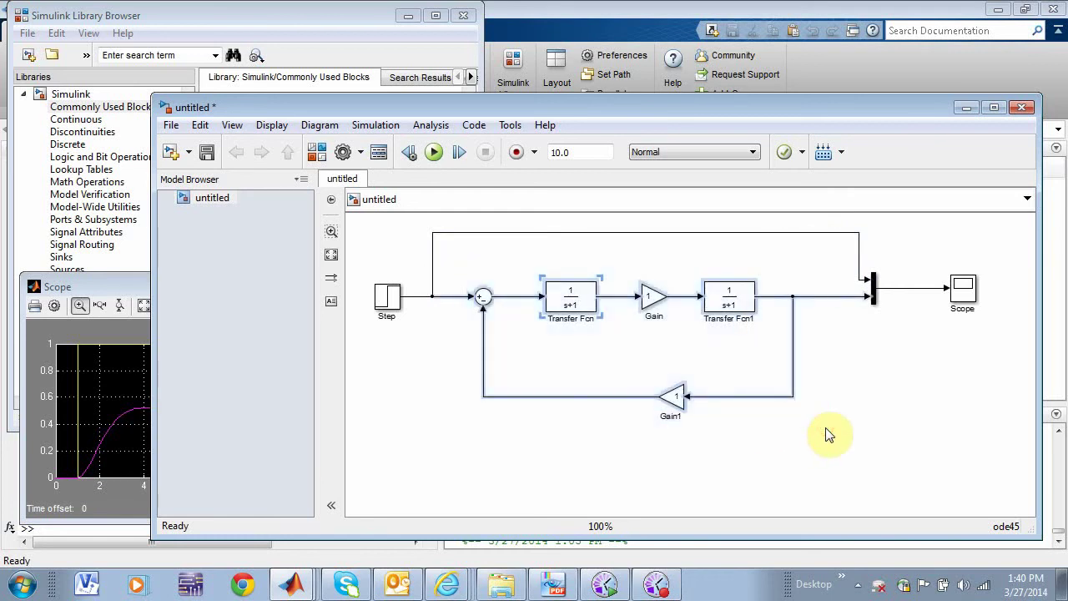
pyautogui.moveTo(454, 248); pyautogui.dragTo(838, 437)
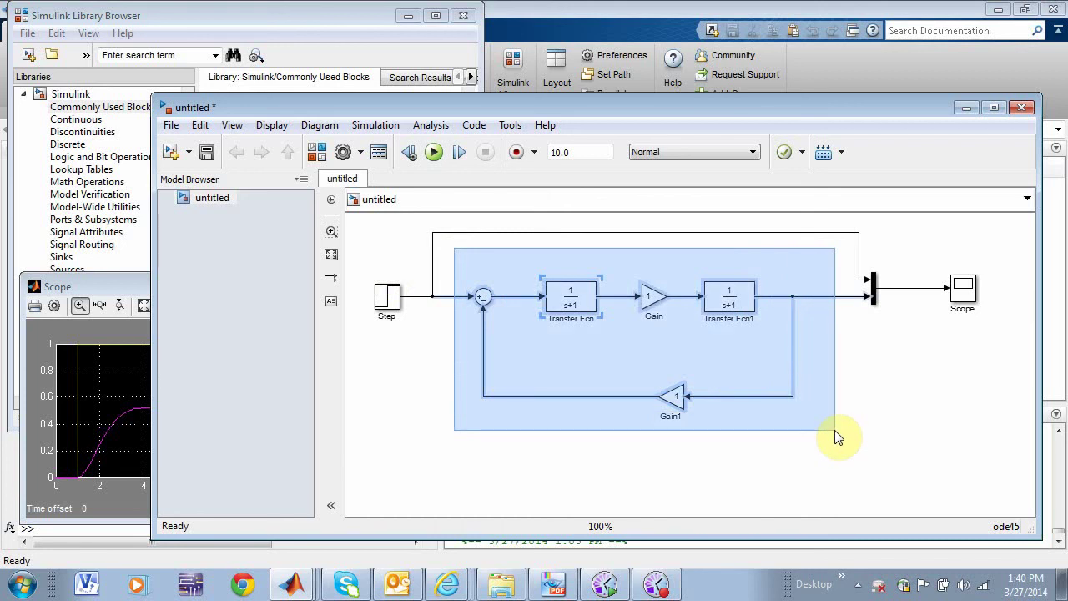
pyautogui.moveTo(838, 438); pyautogui.dragTo(835, 432)
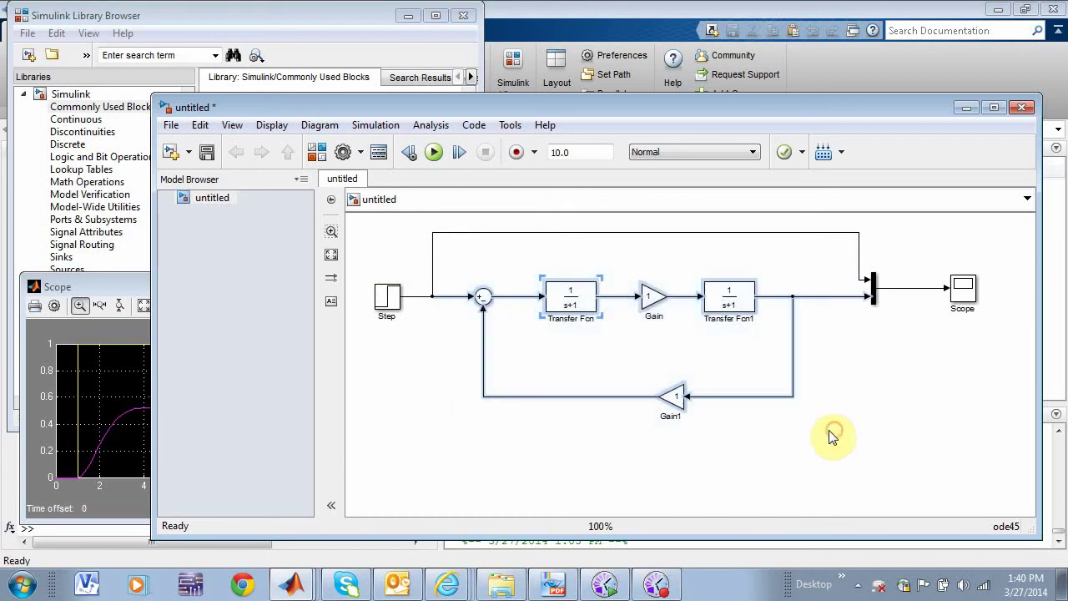
pyautogui.click(319, 127)
pyautogui.moveTo(340, 166)
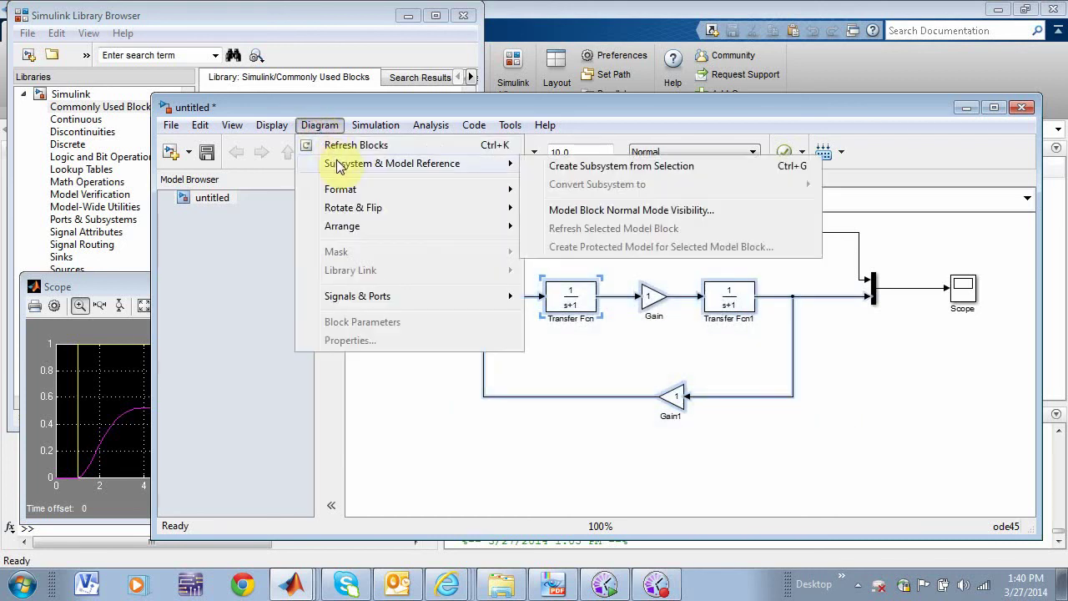
pyautogui.click(605, 166)
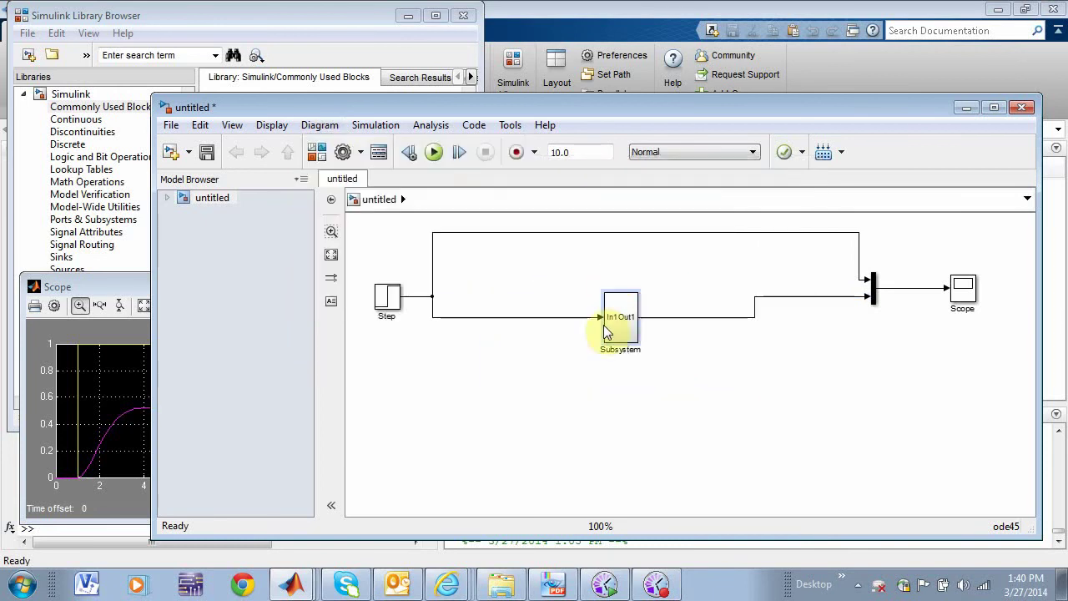
# Step: Resize and align the new subsystem block and rename it 'DC Motor'
pyautogui.moveTo(602, 342); pyautogui.dragTo(526, 334)
pyautogui.moveTo(586, 305); pyautogui.dragTo(644, 305)
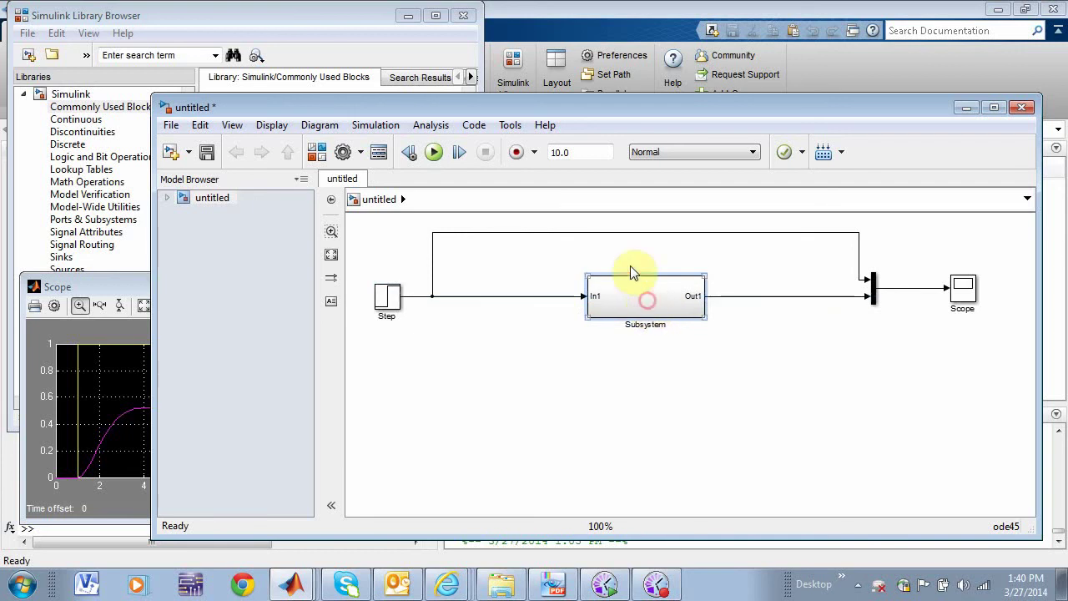
pyautogui.moveTo(635, 232); pyautogui.dragTo(640, 247)
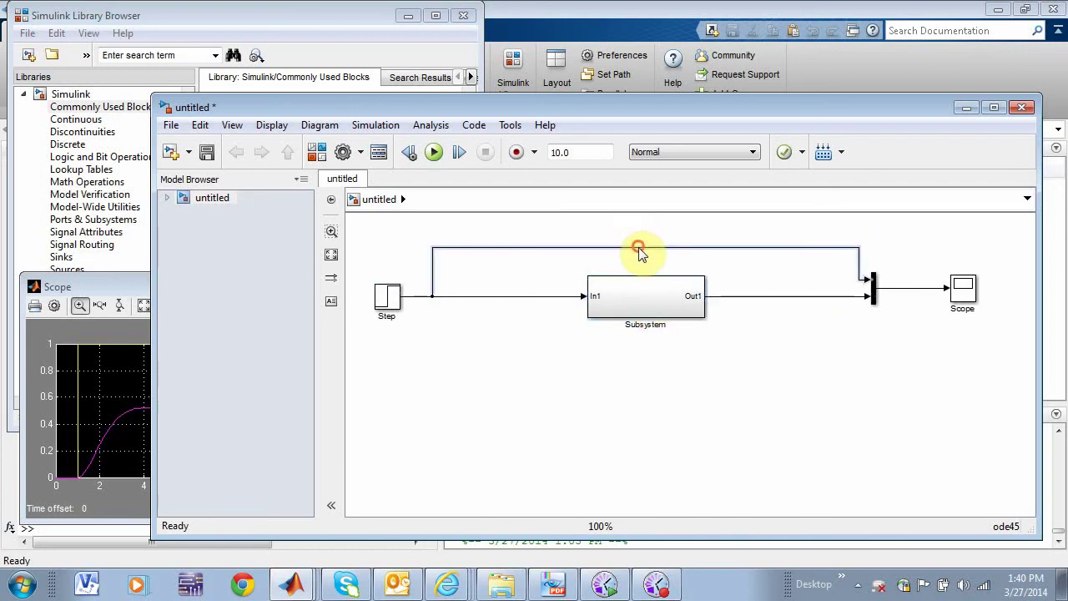
pyautogui.click(651, 325)
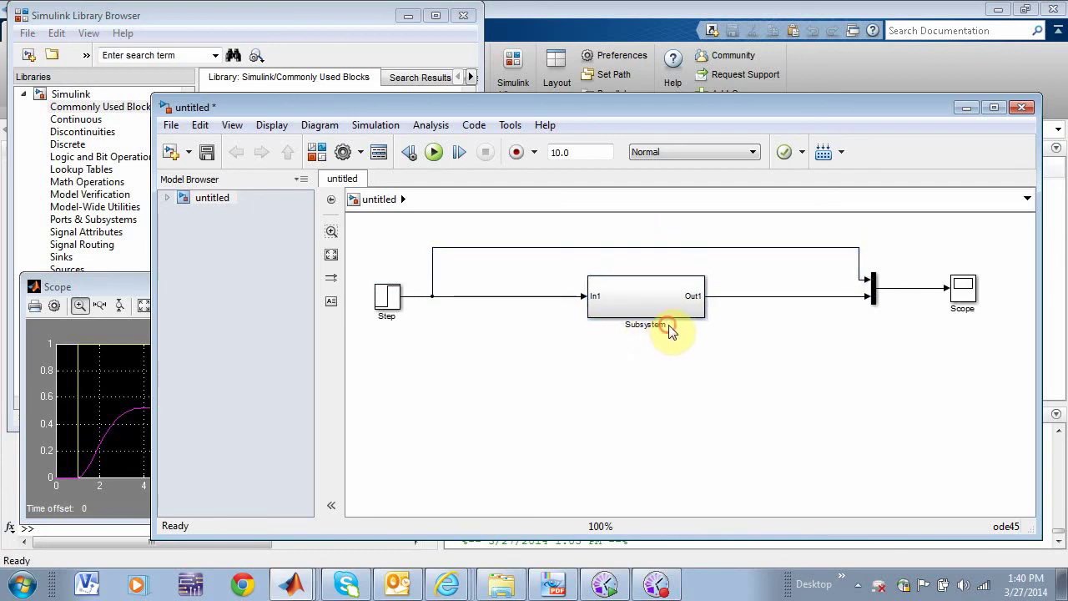
pyautogui.click(659, 321)
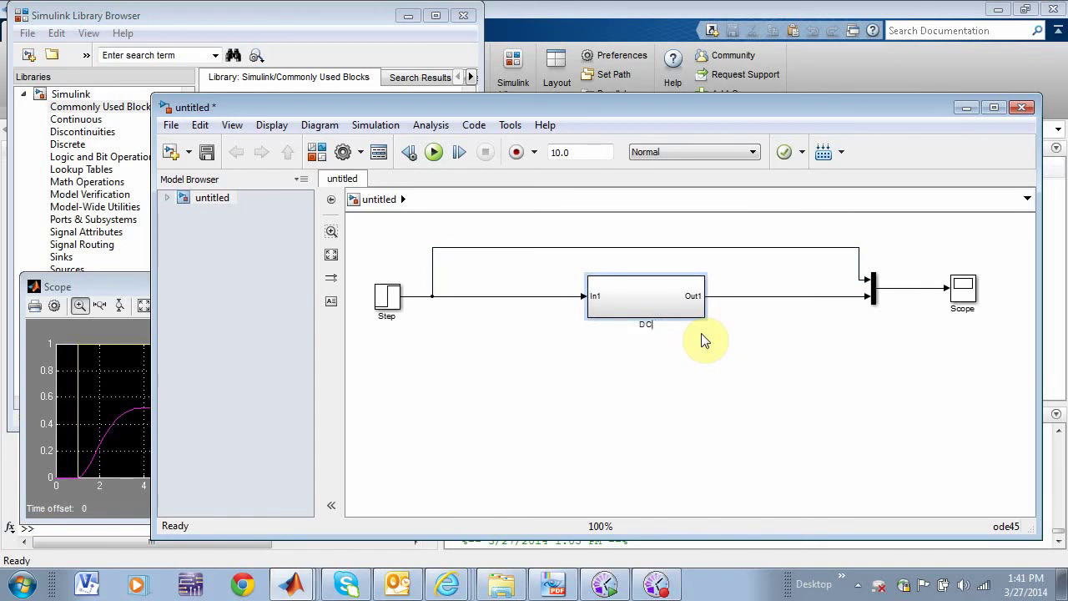
pyautogui.click(685, 361)
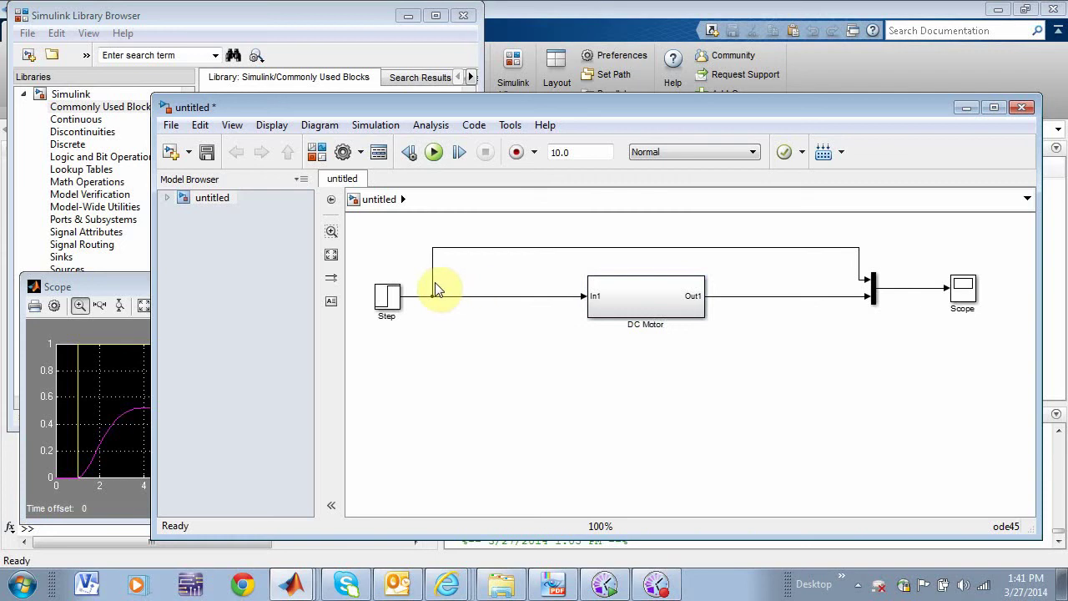
# Step: Reroute the Step branch into the Mux's top input and pull Step, Mux and Scope in close to DC Motor
pyautogui.moveTo(433, 279); pyautogui.dragTo(554, 281)
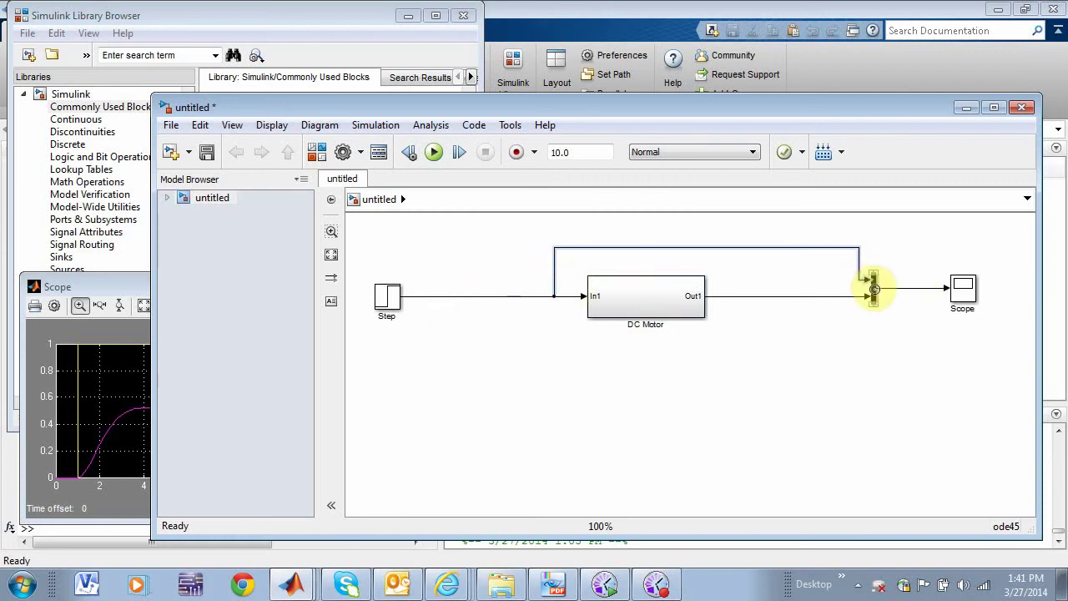
pyautogui.moveTo(876, 287); pyautogui.dragTo(757, 293)
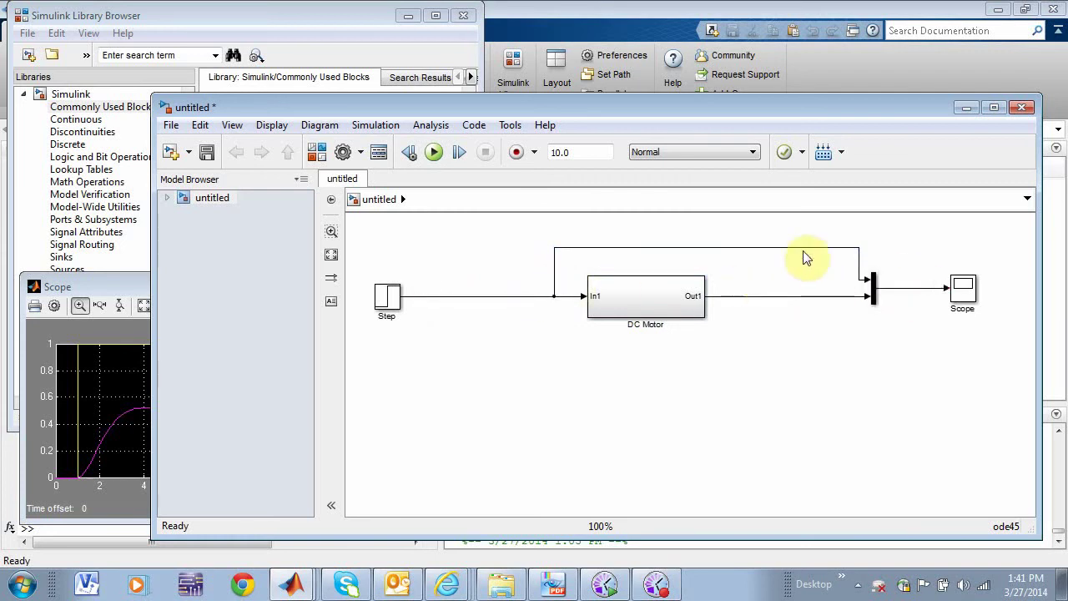
pyautogui.click(858, 263)
pyautogui.moveTo(858, 264); pyautogui.dragTo(727, 267)
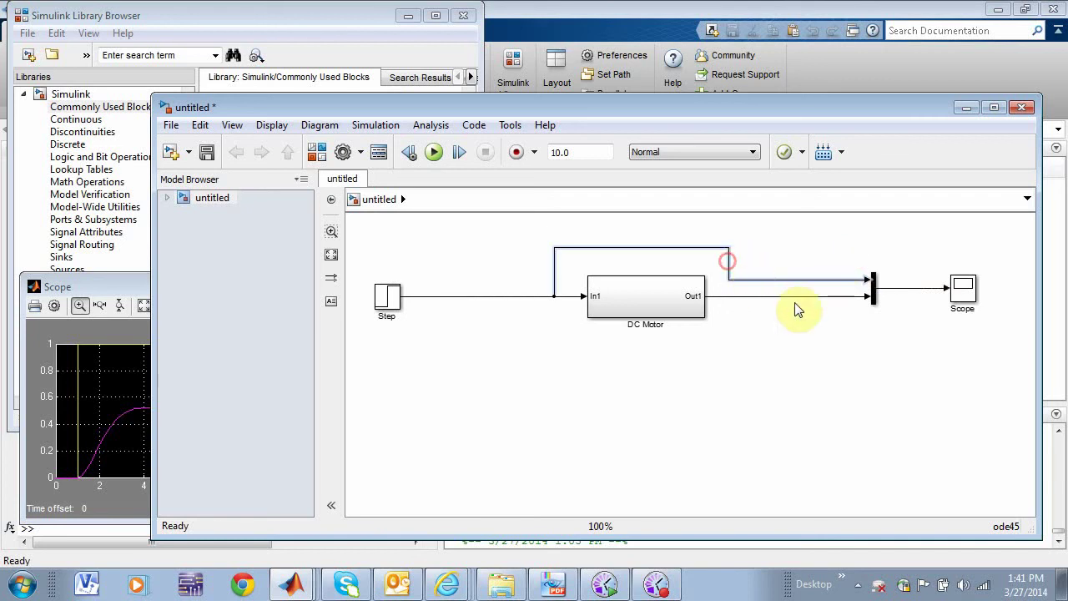
pyautogui.click(874, 298)
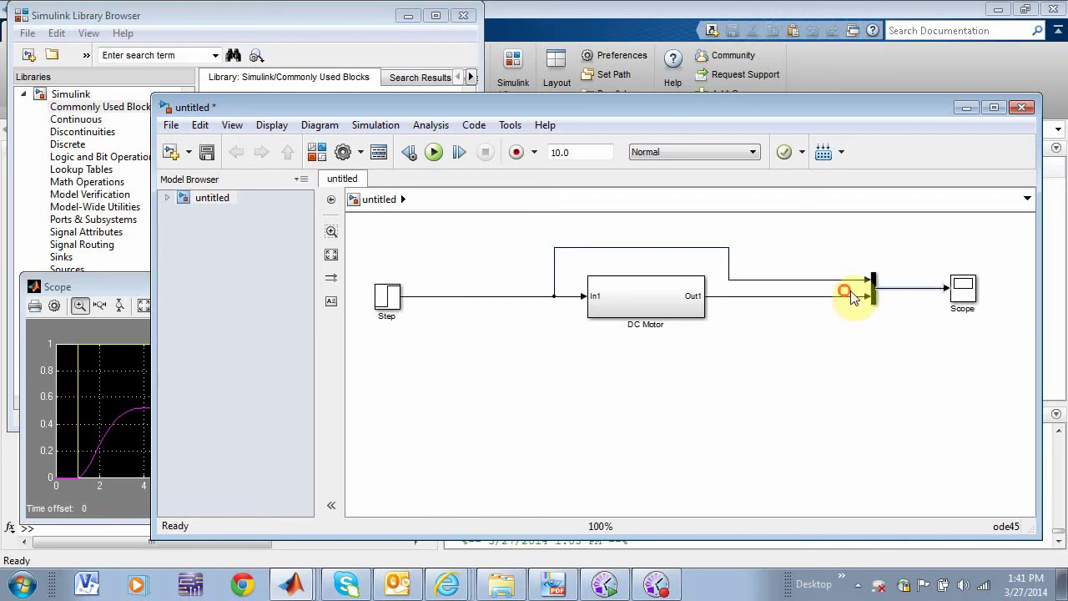
pyautogui.moveTo(874, 289); pyautogui.dragTo(770, 290)
pyautogui.moveTo(966, 289); pyautogui.dragTo(833, 293)
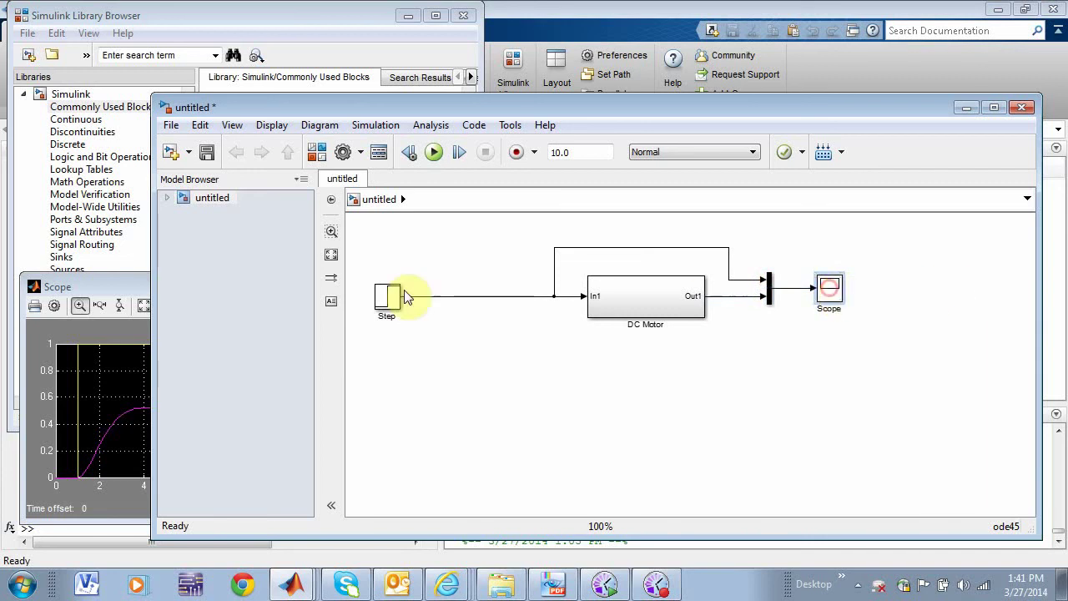
pyautogui.moveTo(392, 297); pyautogui.dragTo(526, 298)
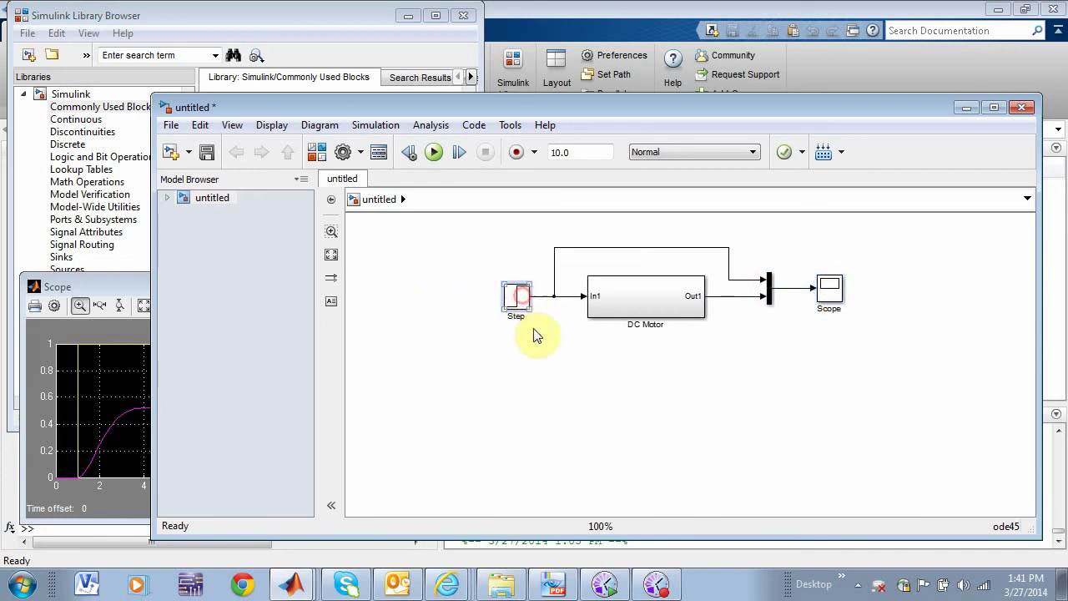
pyautogui.click(596, 292)
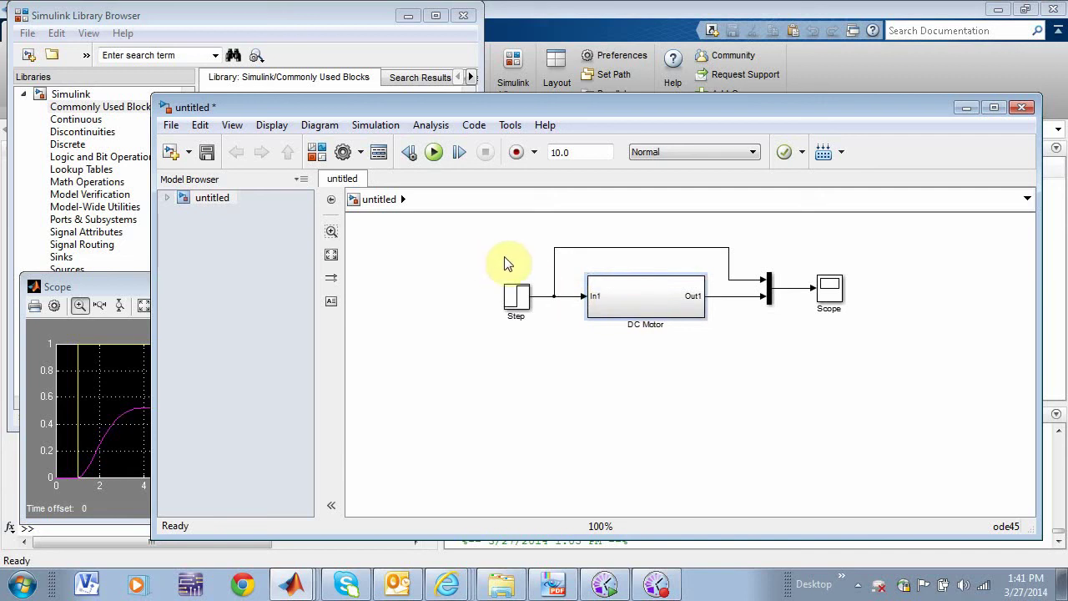
# Step: Open the DC Motor subsystem and shift all its inner blocks down and right
pyautogui.doubleClick(637, 304)
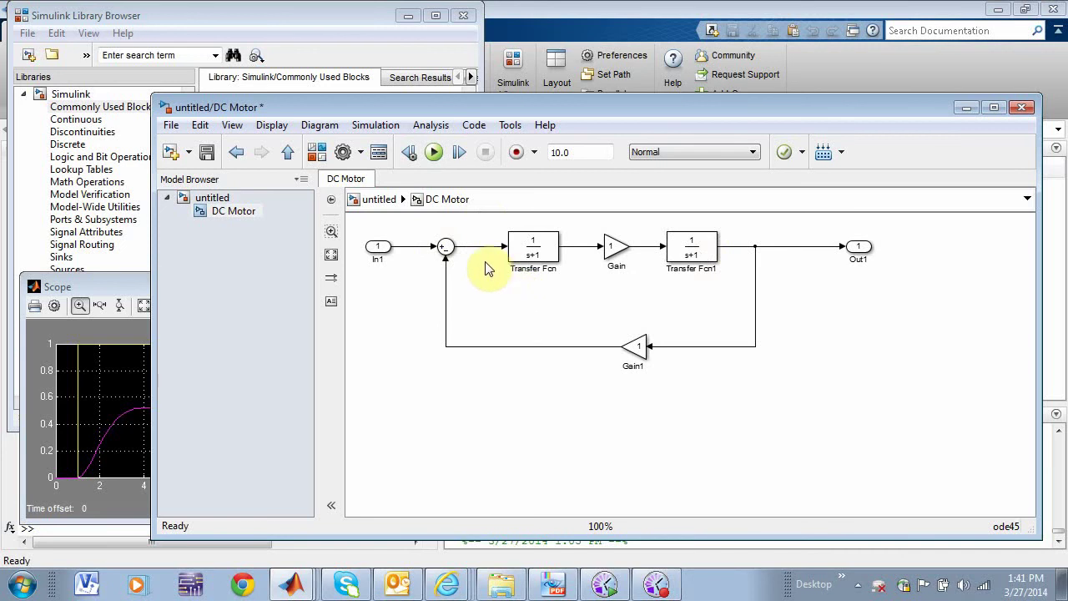
pyautogui.moveTo(361, 224); pyautogui.dragTo(962, 386)
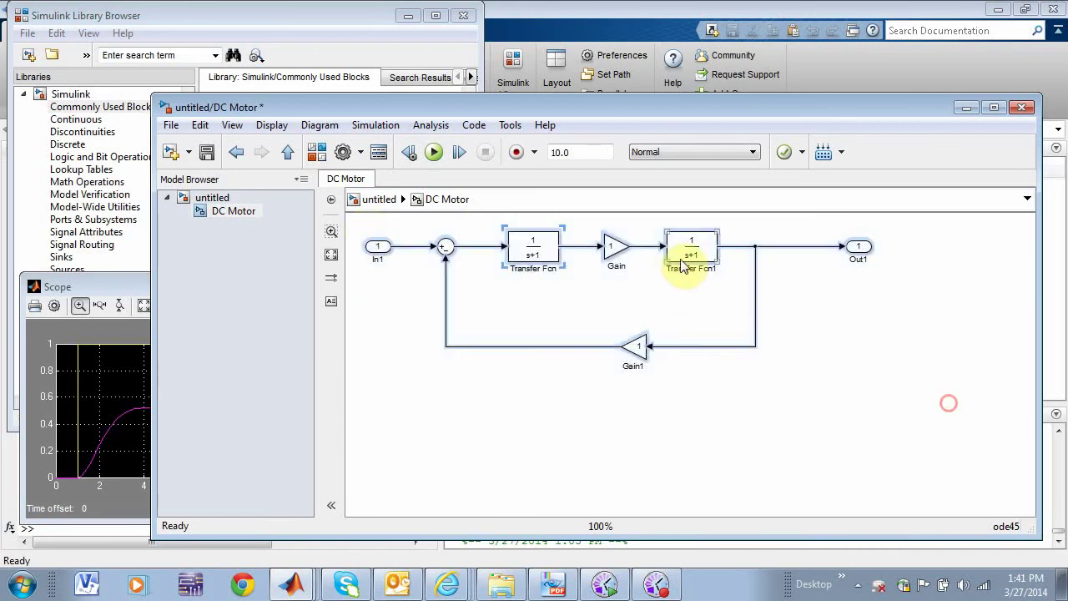
pyautogui.moveTo(686, 253); pyautogui.dragTo(720, 303)
pyautogui.click(424, 230)
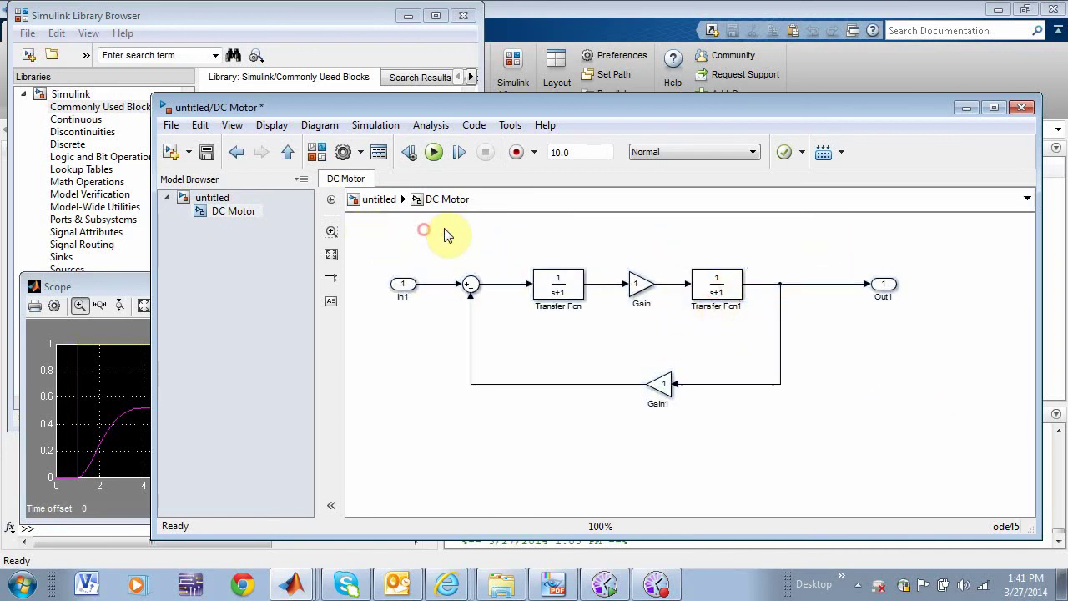
# Step: Navigate back to the top-level 'untitled' model via the breadcrumb and Model Browser tree
pyautogui.click(380, 202)
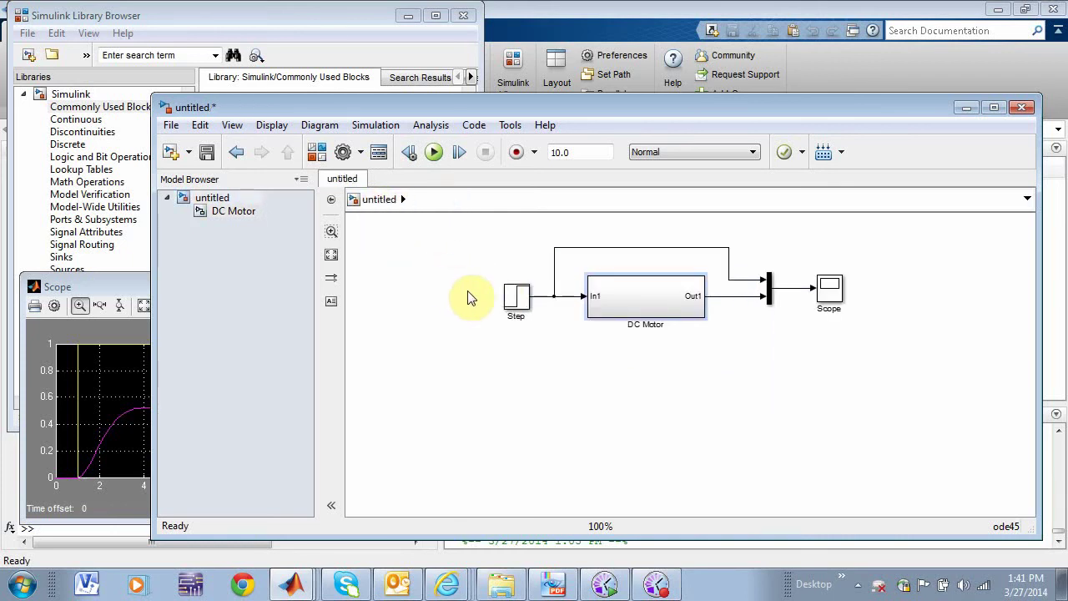
pyautogui.click(331, 506)
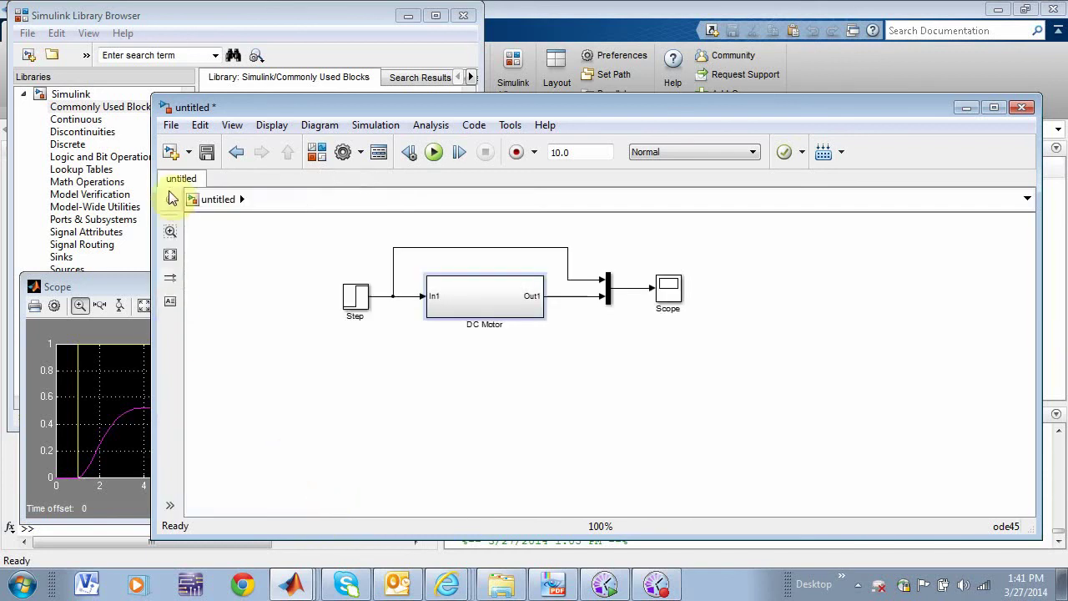
pyautogui.click(169, 505)
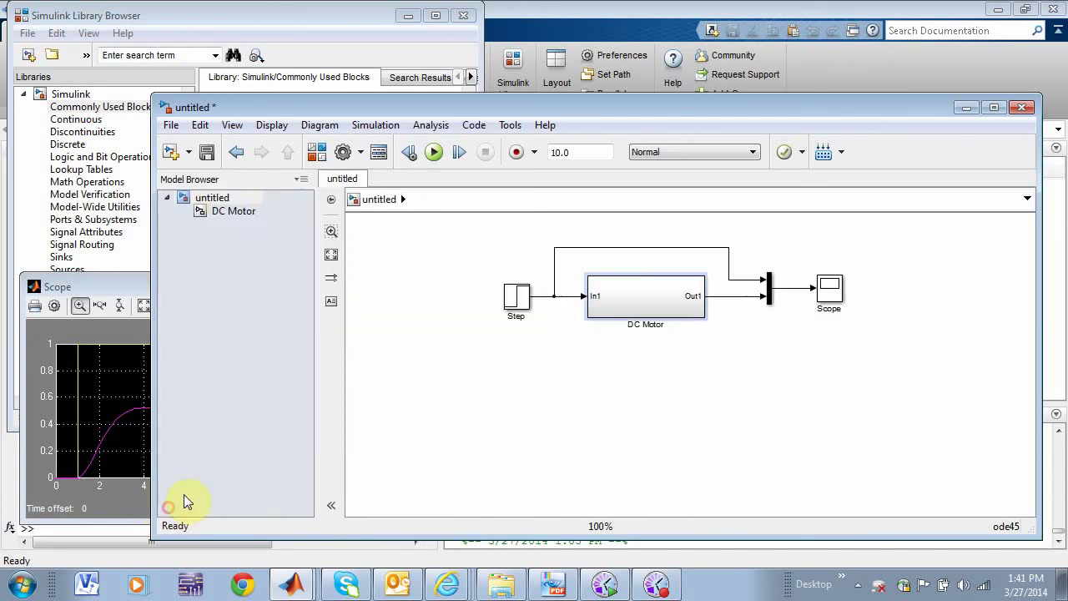
pyautogui.click(214, 201)
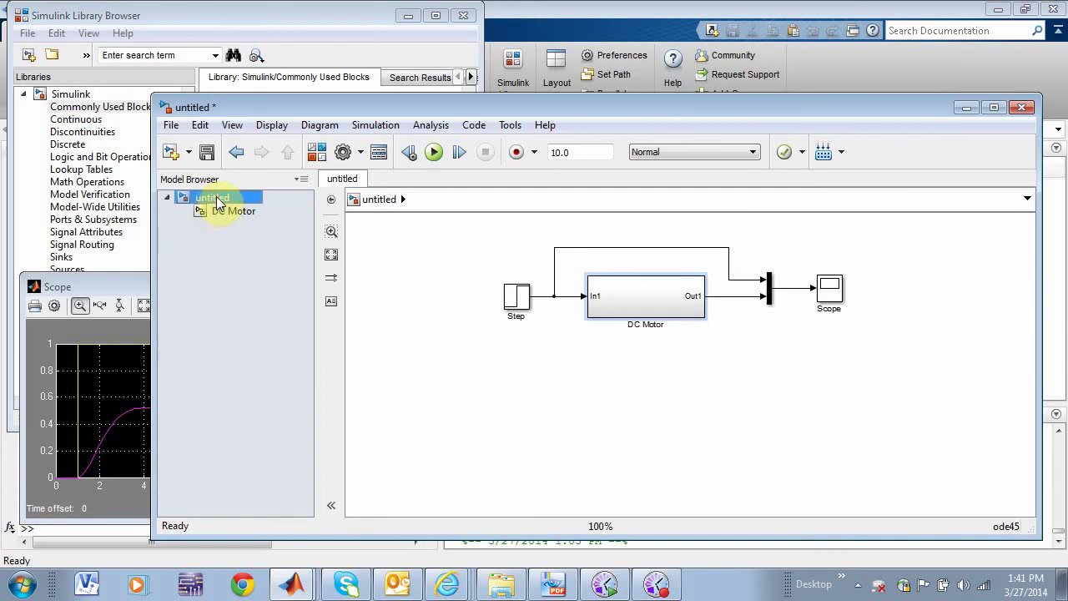
pyautogui.click(233, 211)
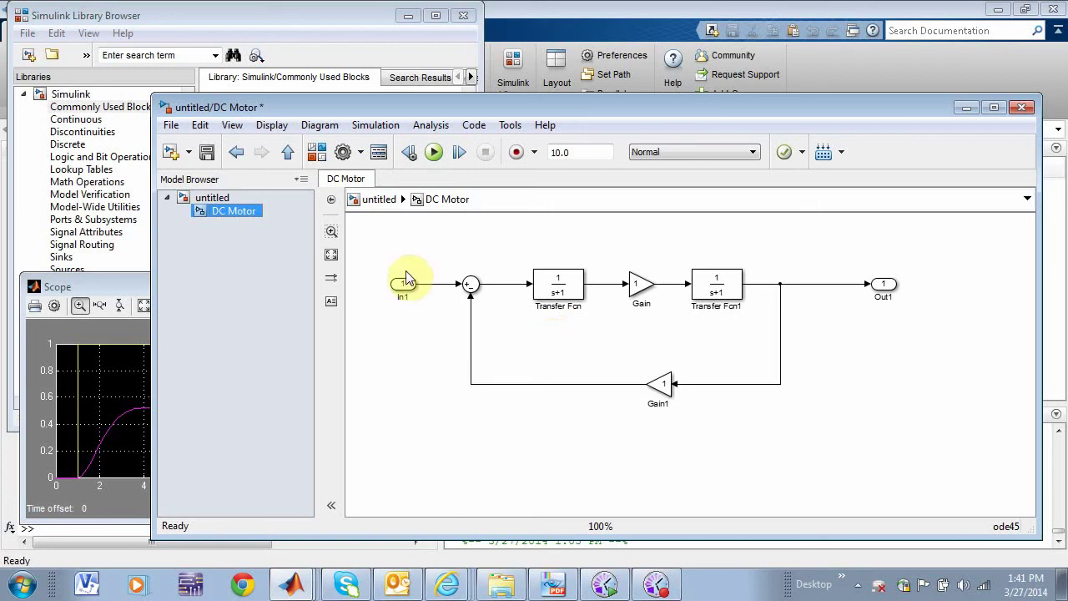
pyautogui.click(212, 199)
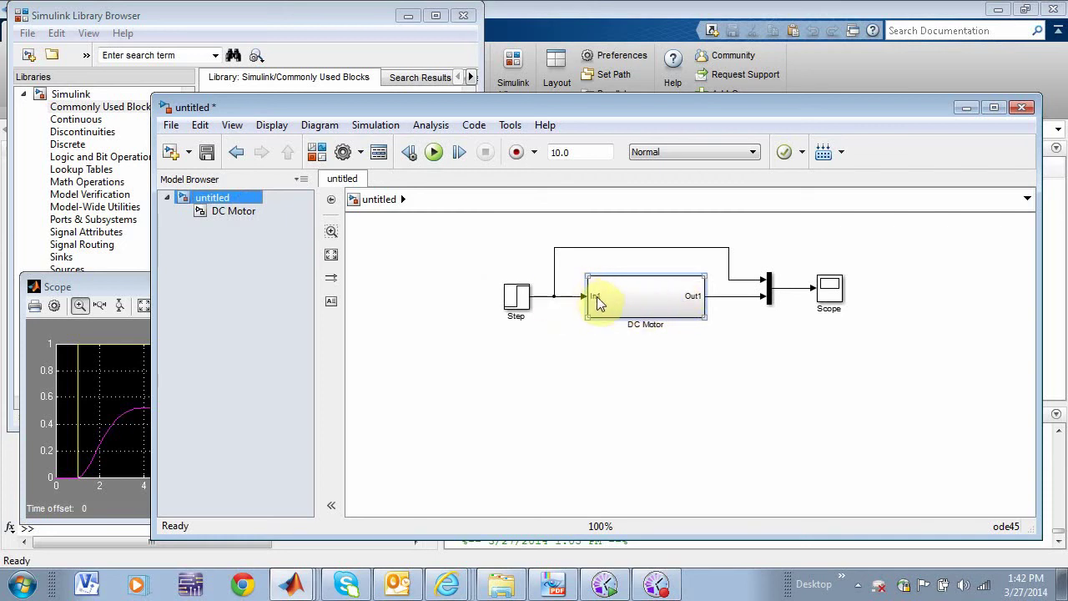
# Step: Inside DC Motor, rename the In1 input port to 'Ea'
pyautogui.doubleClick(639, 307)
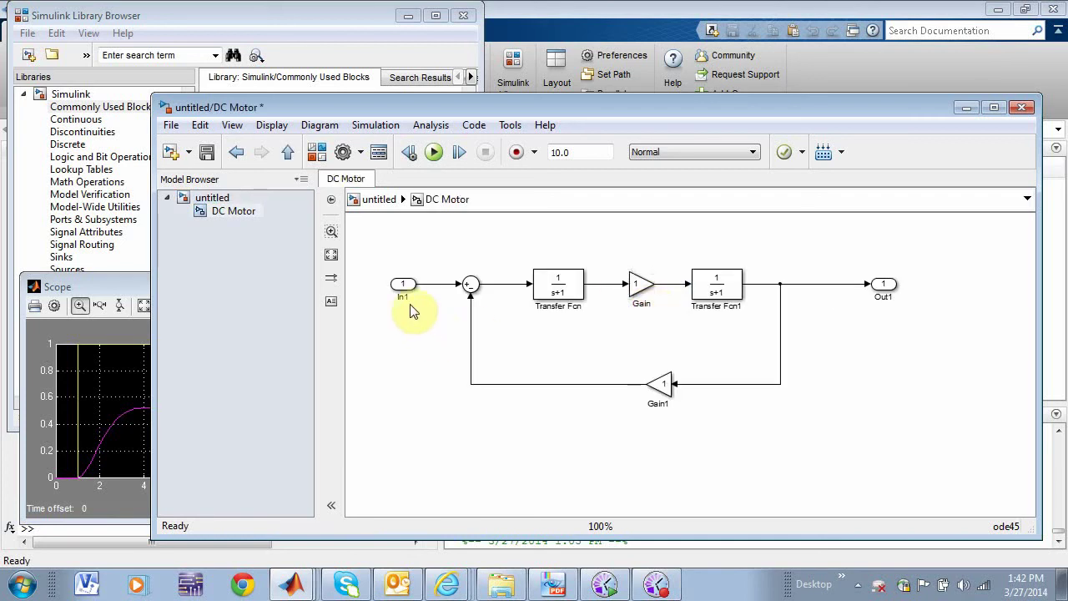
pyautogui.click(408, 298)
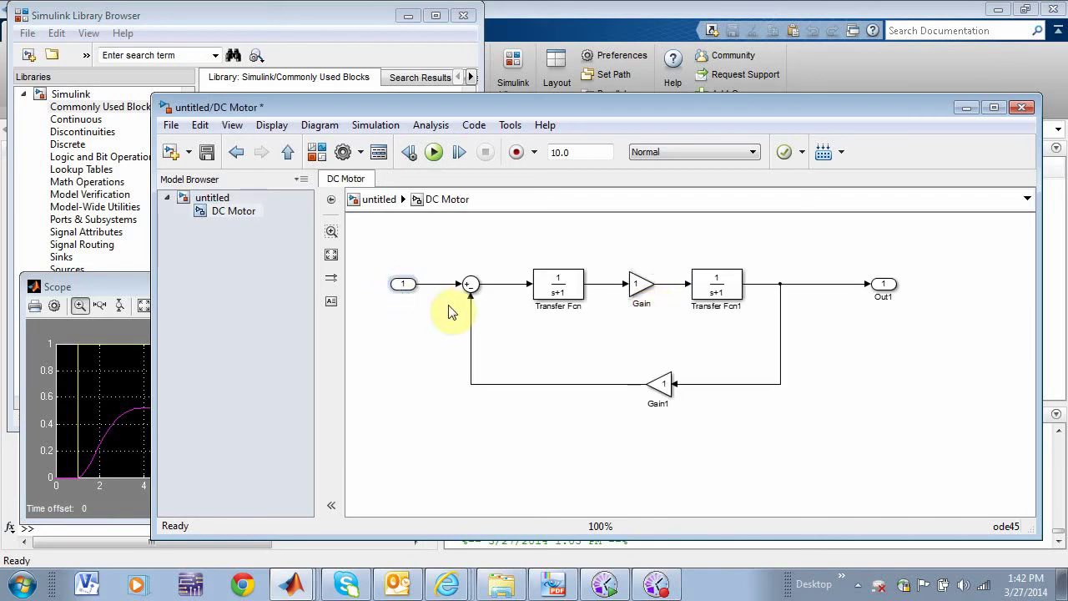
pyautogui.click(444, 396)
pyautogui.click(377, 199)
pyautogui.click(612, 286)
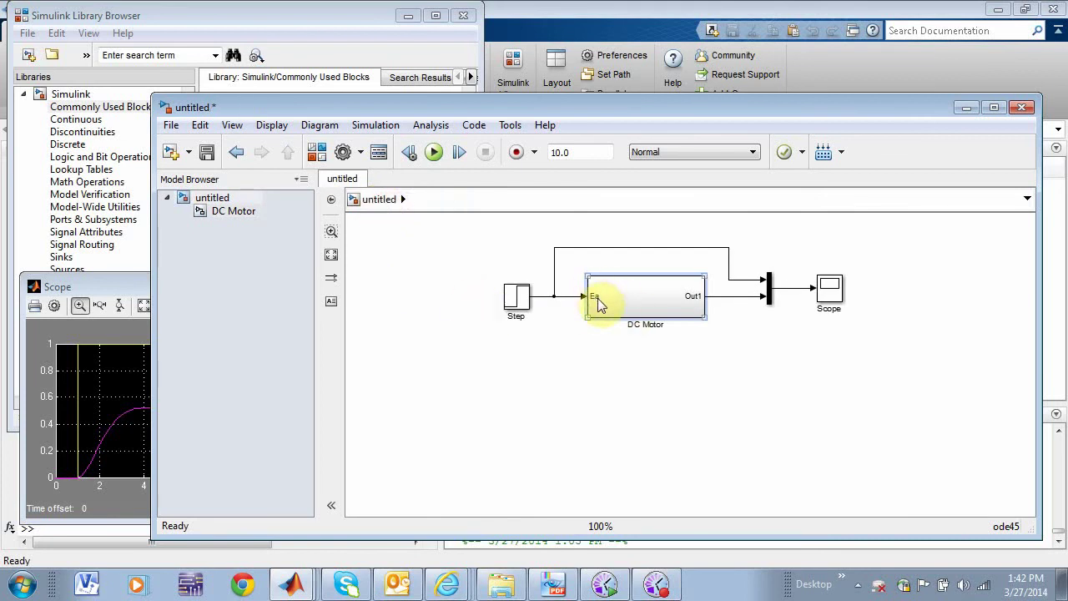
# Step: Rename the Out1 output port to 'Omega' and return to the top-level model
pyautogui.doubleClick(665, 302)
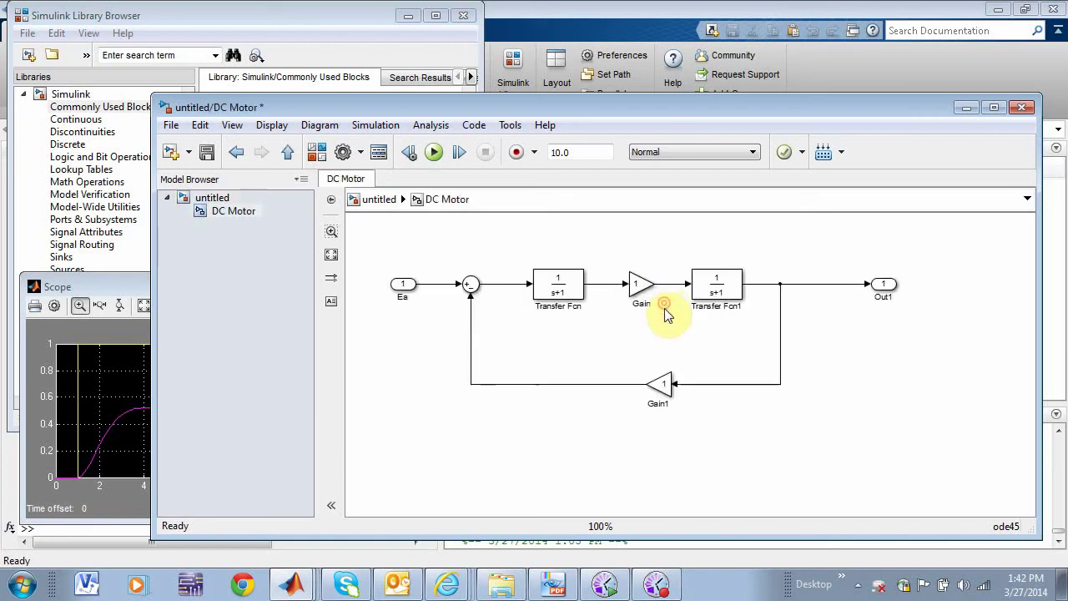
pyautogui.click(885, 294)
pyautogui.press('BackSpace')
pyautogui.press('BackSpace')
pyautogui.press('BackSpace')
pyautogui.press('BackSpace')
pyautogui.write('Omega')
pyautogui.click(886, 372)
pyautogui.click(378, 199)
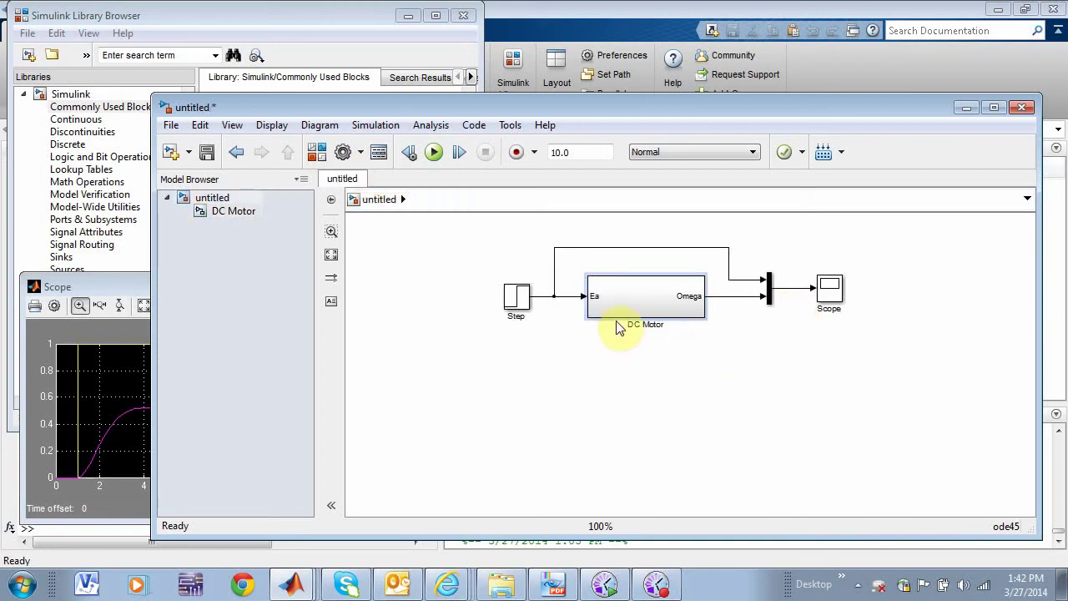
# Step: Run the simulation, enlarge the Scope plot showing speed settling near 0.5, then return to the model
pyautogui.click(434, 154)
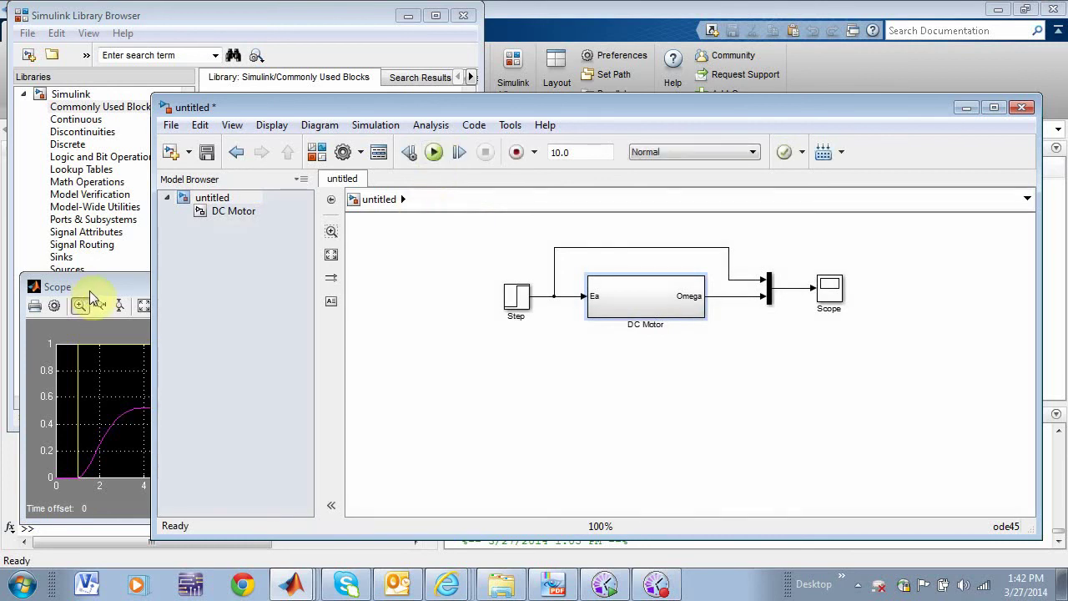
pyautogui.moveTo(108, 293); pyautogui.dragTo(146, 239)
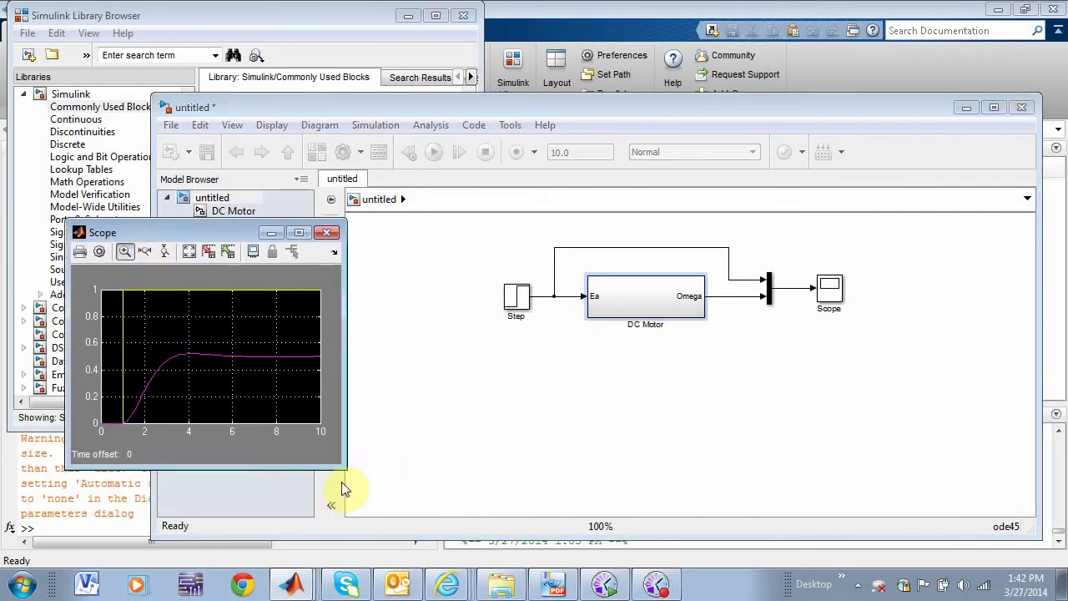
pyautogui.moveTo(340, 467); pyautogui.dragTo(419, 529)
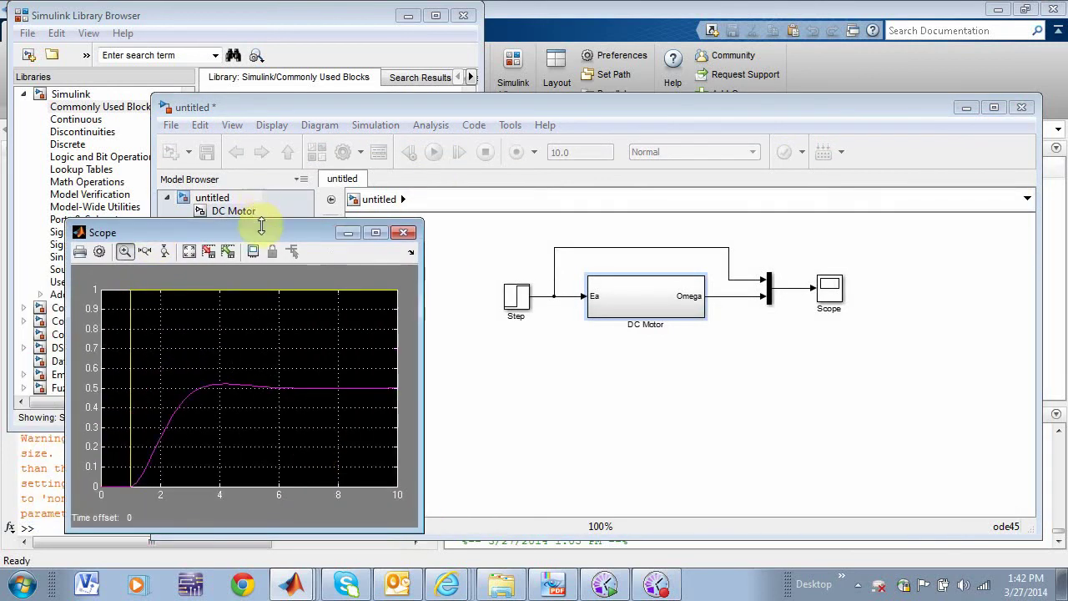
pyautogui.moveTo(260, 232); pyautogui.dragTo(229, 229)
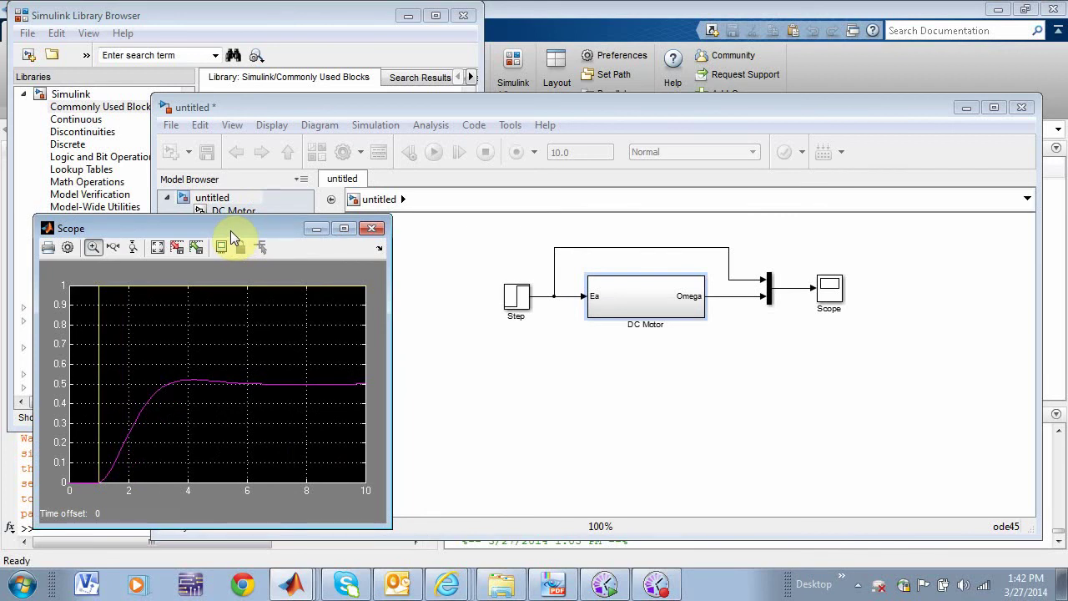
pyautogui.click(517, 436)
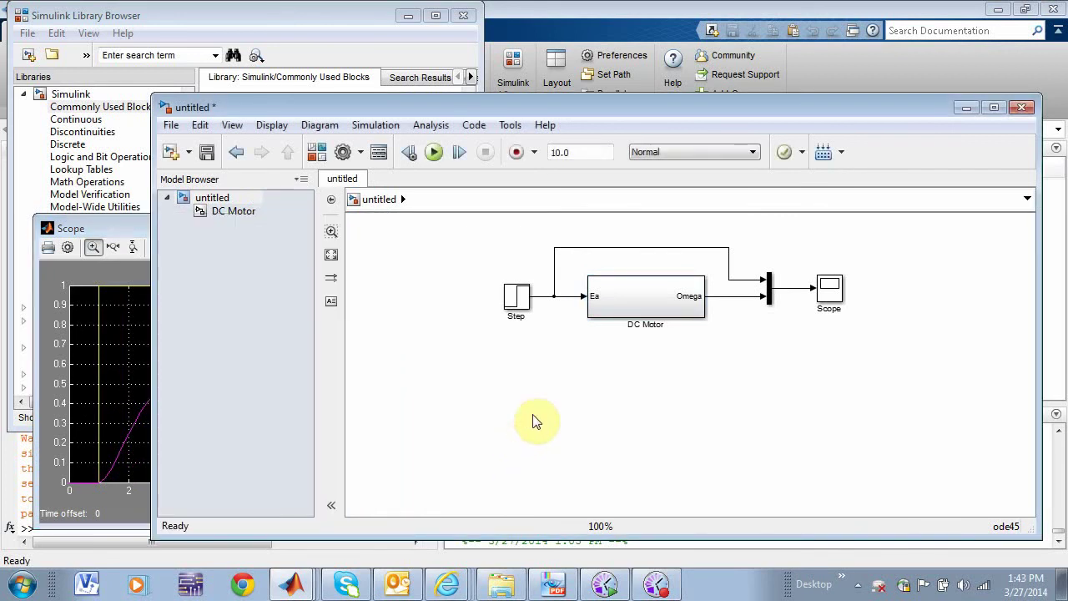
pyautogui.click(662, 298)
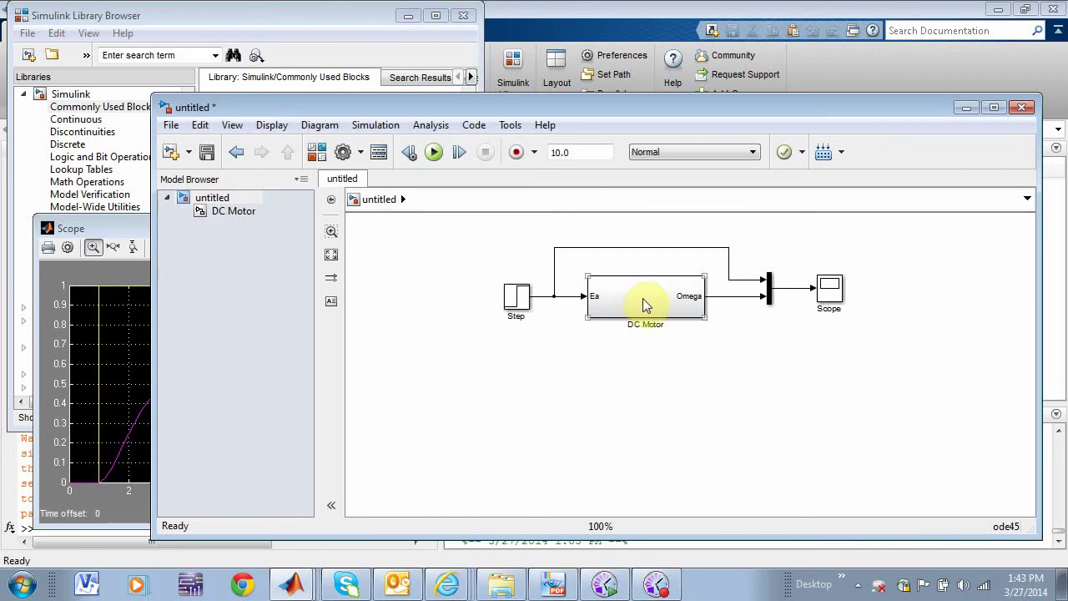
# Step: Inside DC Motor, change the first Transfer Fcn's denominator to [La Ra]
pyautogui.click(200, 198)
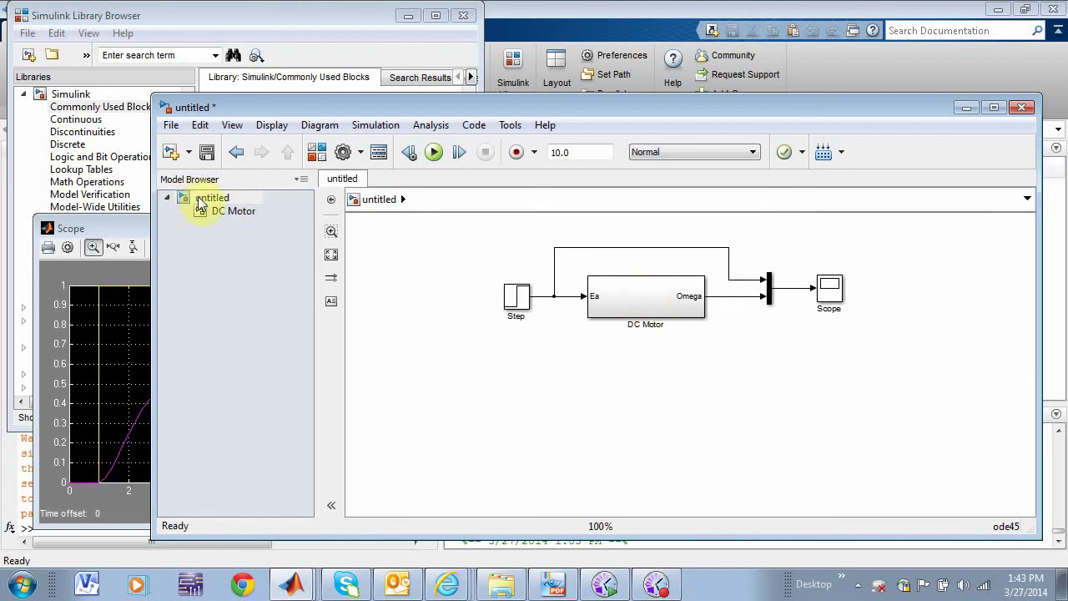
pyautogui.click(235, 211)
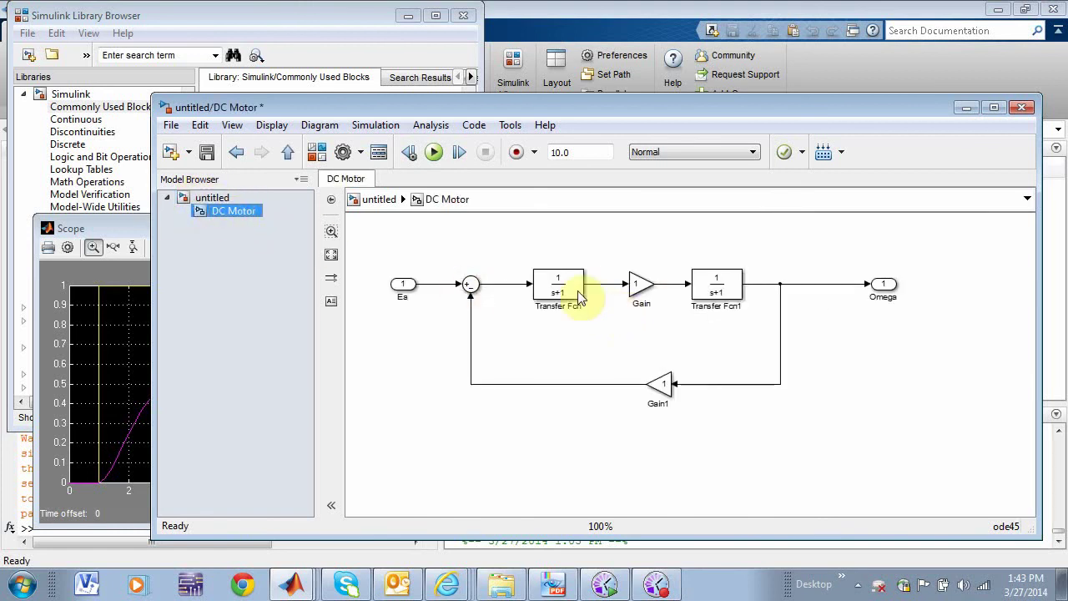
pyautogui.click(549, 285)
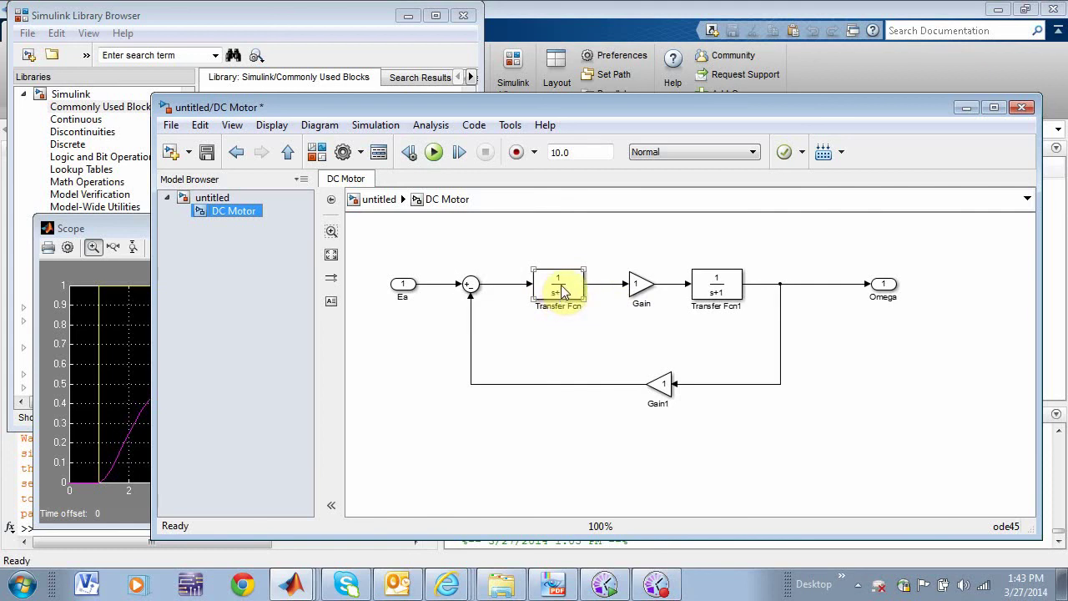
pyautogui.doubleClick(562, 290)
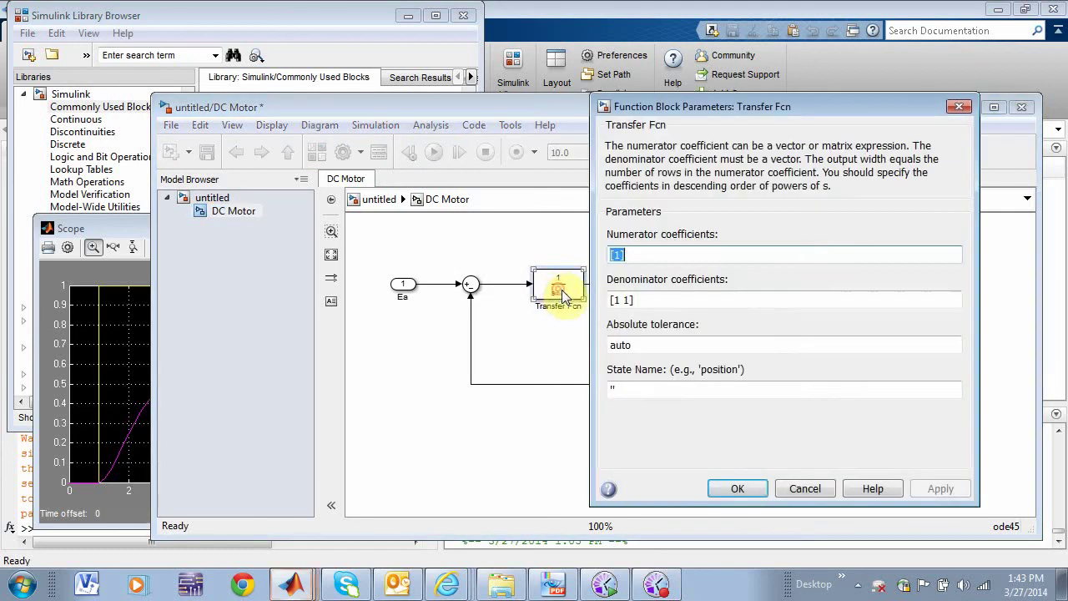
pyautogui.click(616, 304)
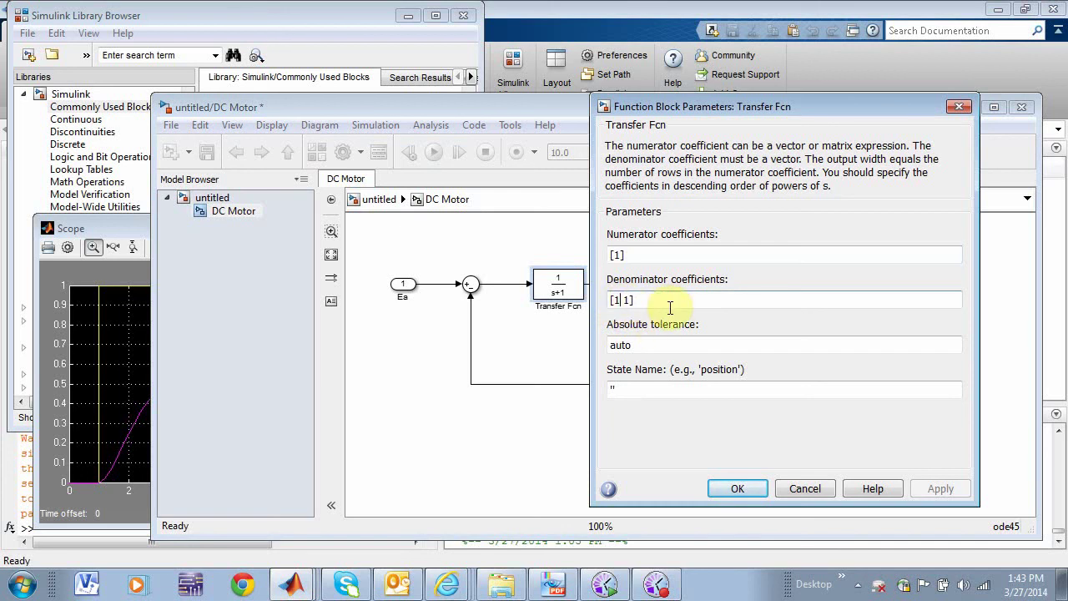
pyautogui.press('Delete')
pyautogui.write('Ra')
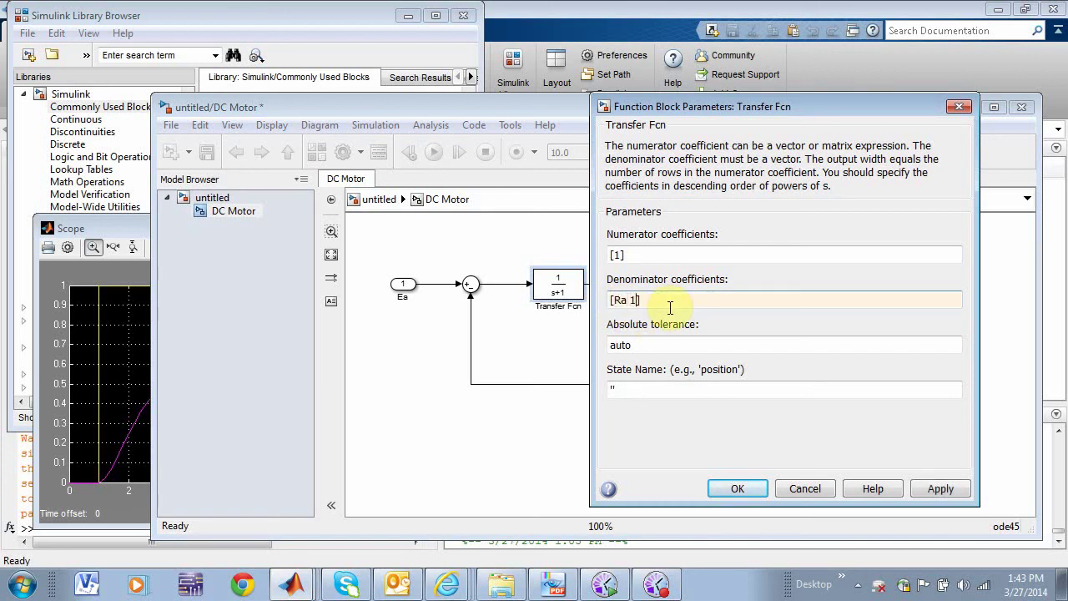
pyautogui.press('Left')
pyautogui.press('Left')
pyautogui.press('BackSpace')
pyautogui.write('L')
pyautogui.press('Delete')
pyautogui.write('Ra')
pyautogui.click(736, 487)
# Step: Run the simulation and dismiss the error report about undefined La
pyautogui.click(567, 303)
pyautogui.click(502, 278)
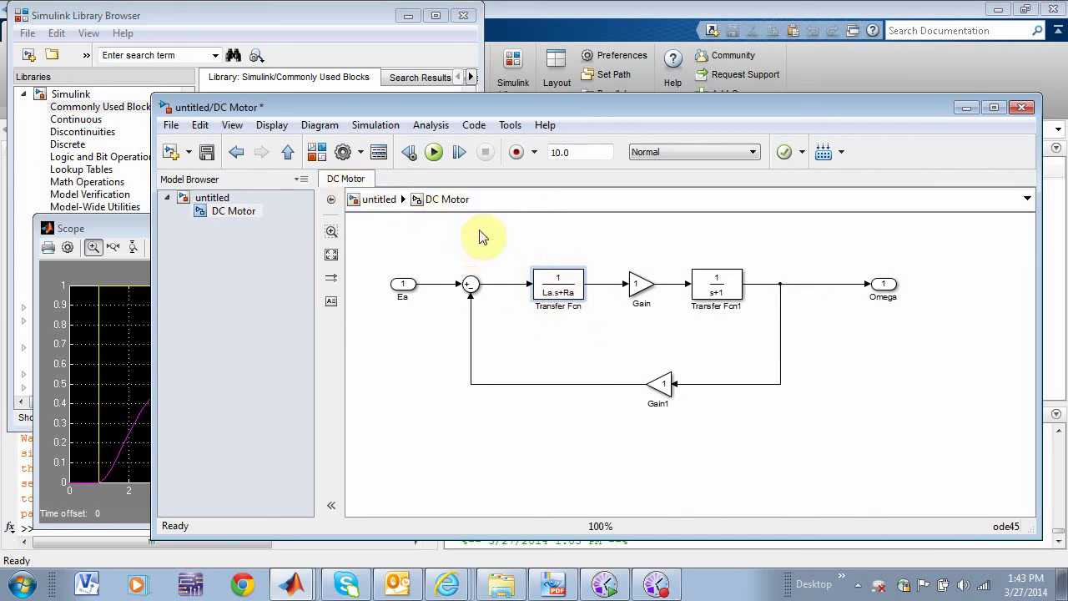
pyautogui.click(434, 152)
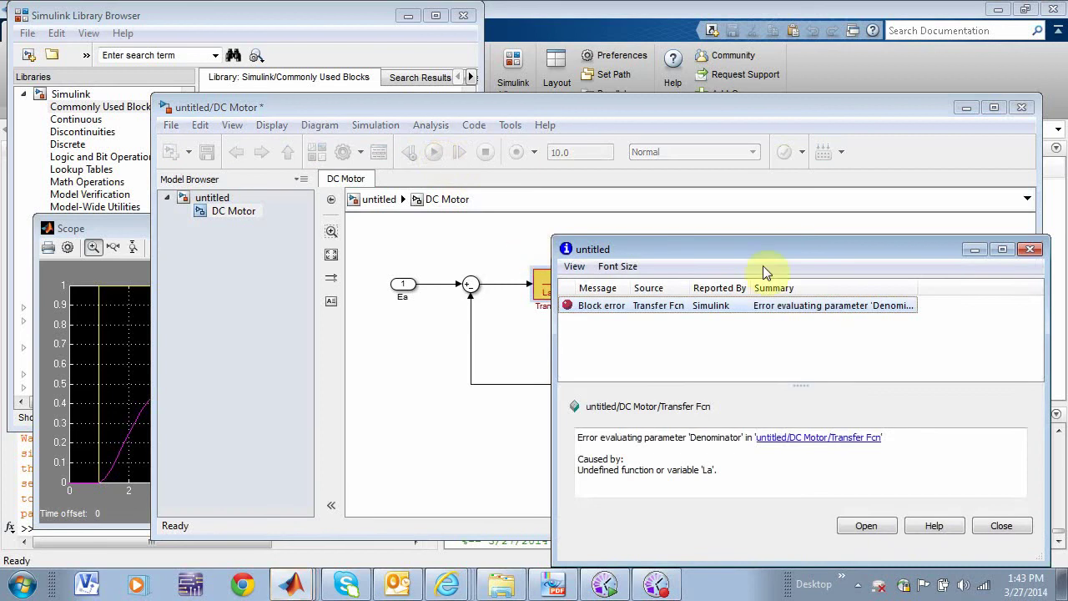
pyautogui.moveTo(765, 259); pyautogui.dragTo(646, 242)
pyautogui.click(913, 247)
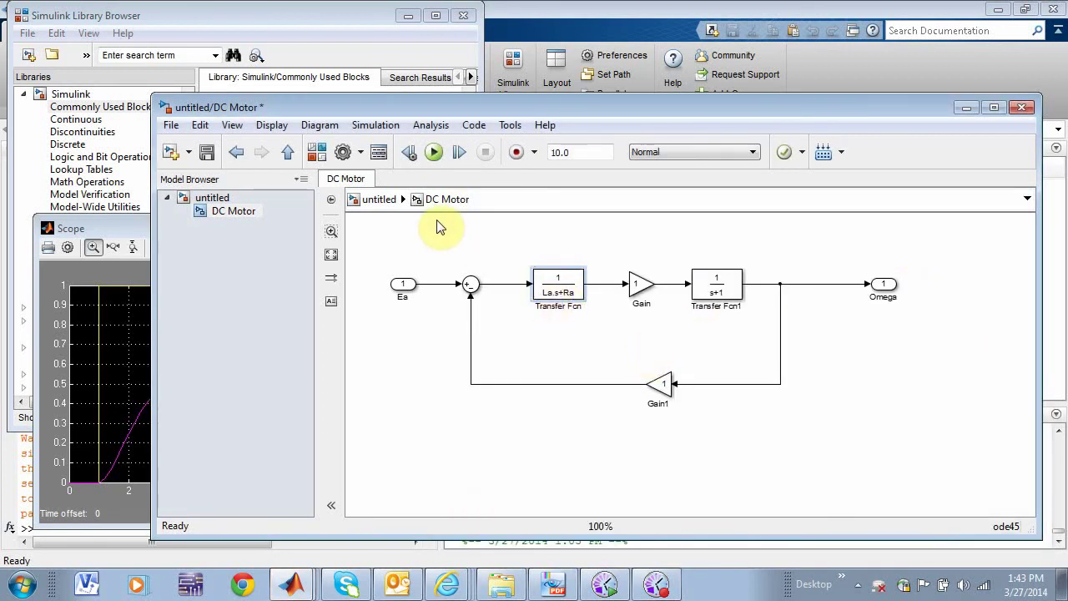
# Step: Return to the top-level model and create a mask on the DC Motor block via Mask > Create Mask
pyautogui.click(372, 201)
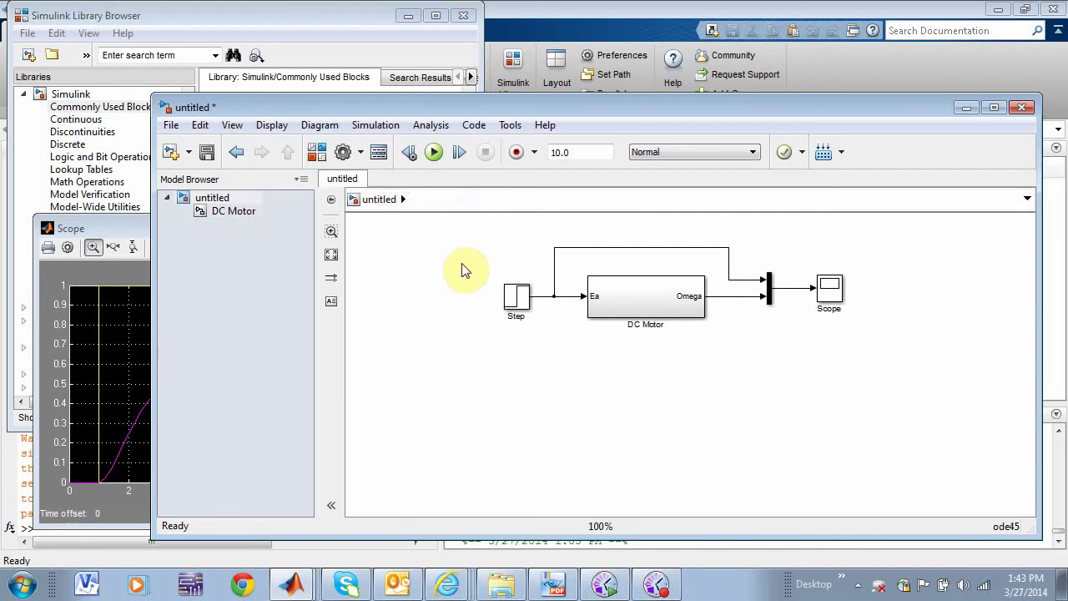
pyautogui.click(648, 307)
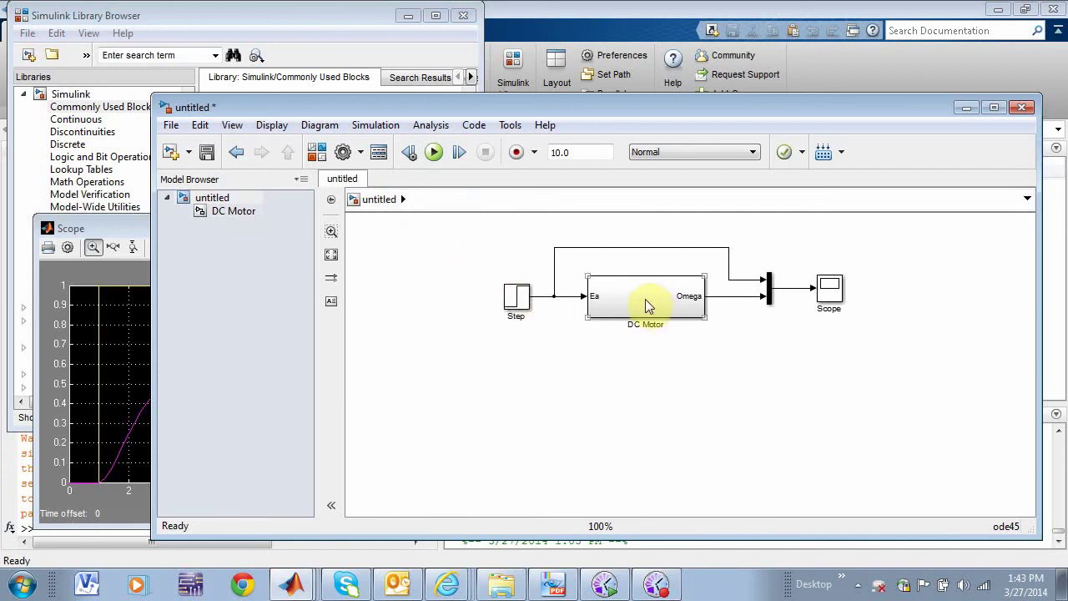
pyautogui.rightClick(648, 307)
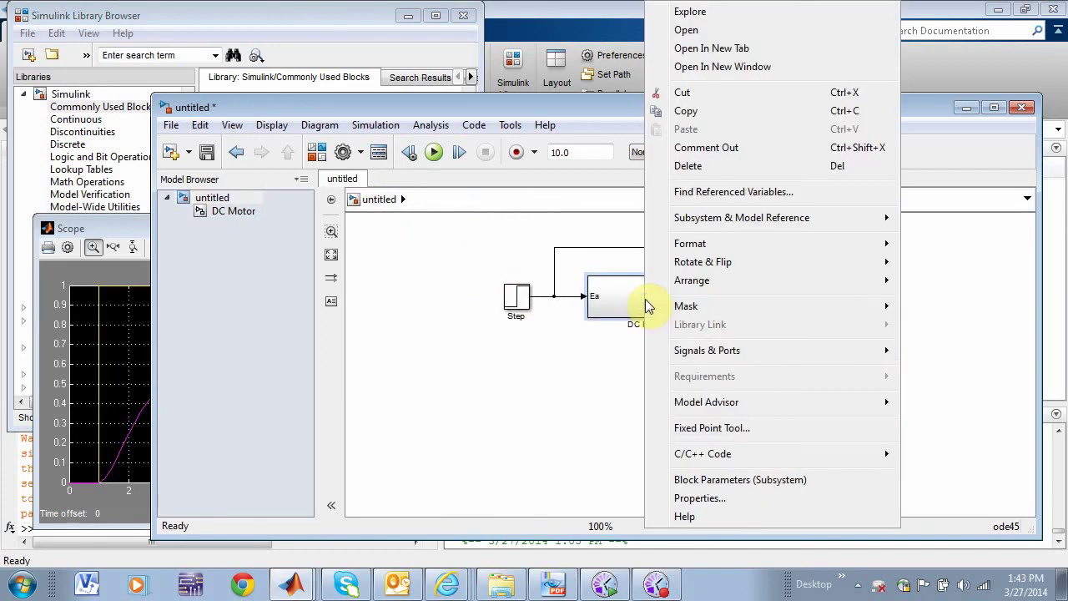
pyautogui.moveTo(692, 309)
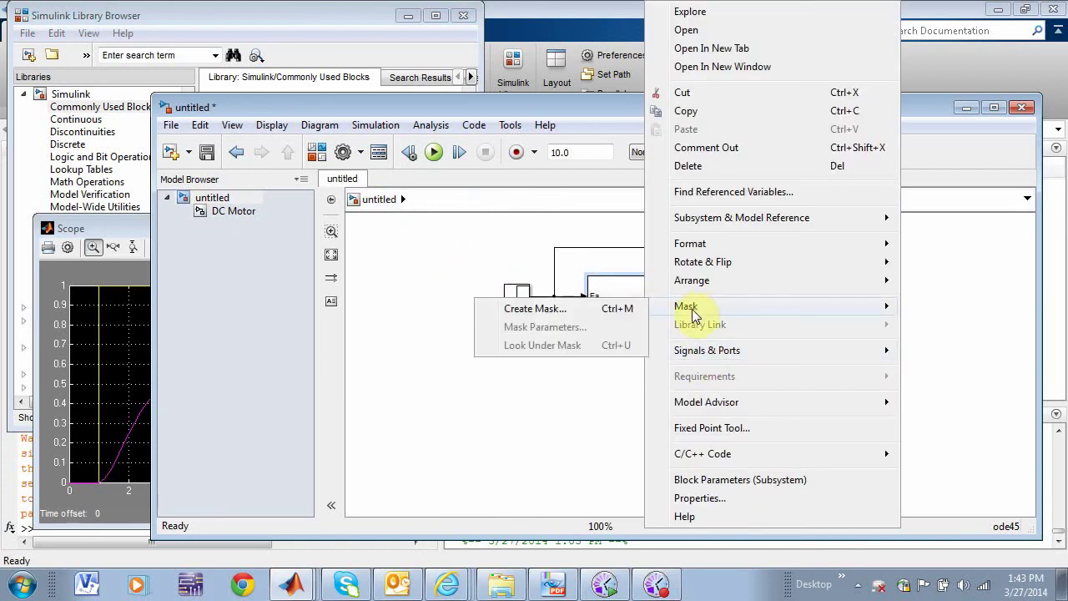
pyautogui.click(548, 310)
pyautogui.moveTo(796, 163); pyautogui.dragTo(560, 96)
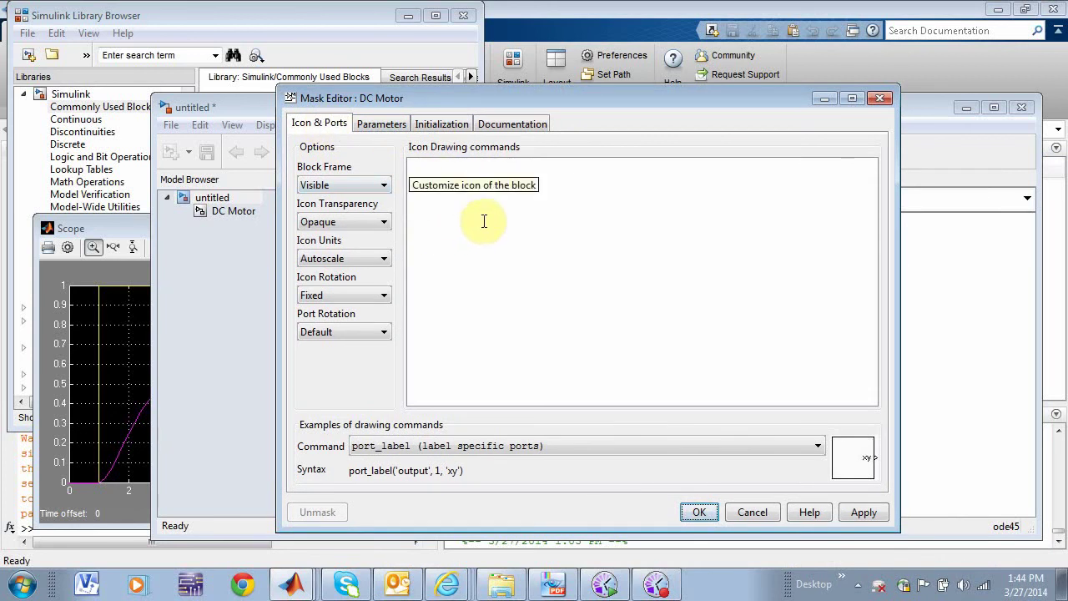
# Step: Add mask parameter Ra prompted 'Enter Armature Resistance, Ra' and start the initialization with Ra = 0.1
pyautogui.click(382, 126)
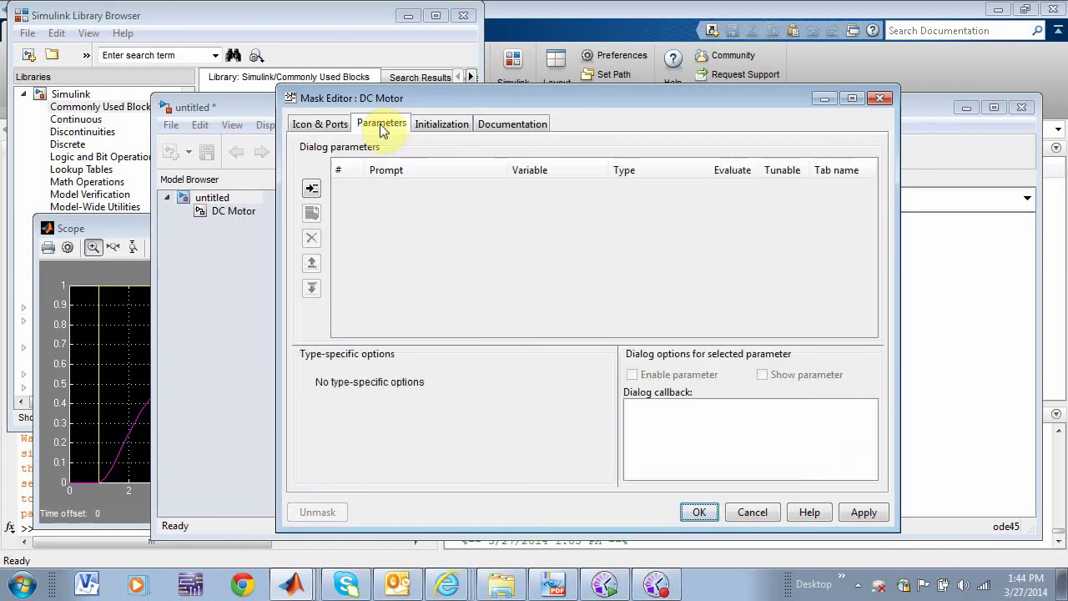
pyautogui.click(312, 189)
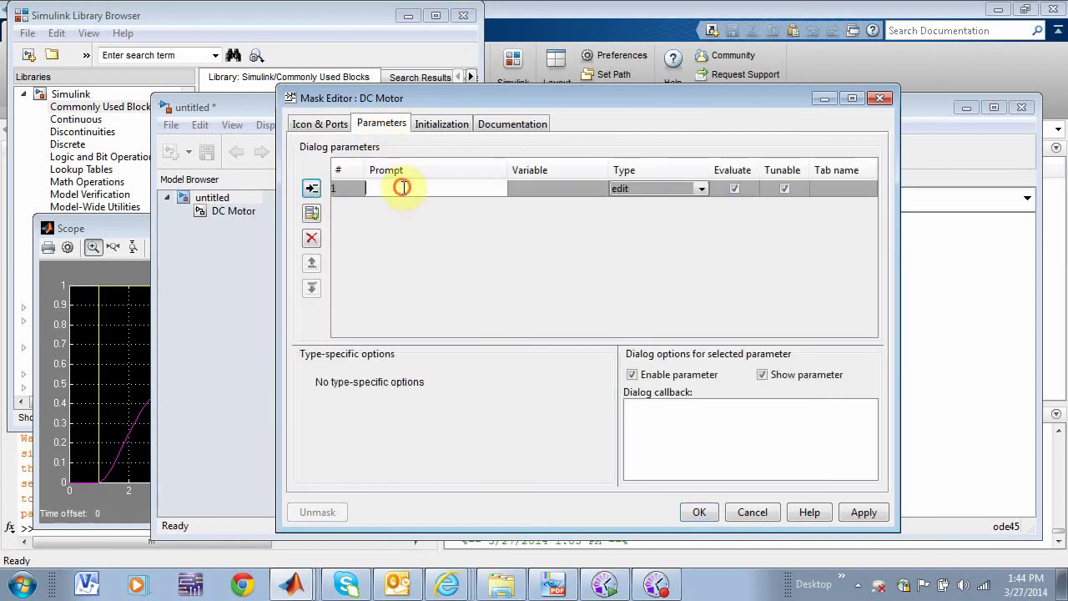
pyautogui.write('Enter Armature Resistance, Ra')
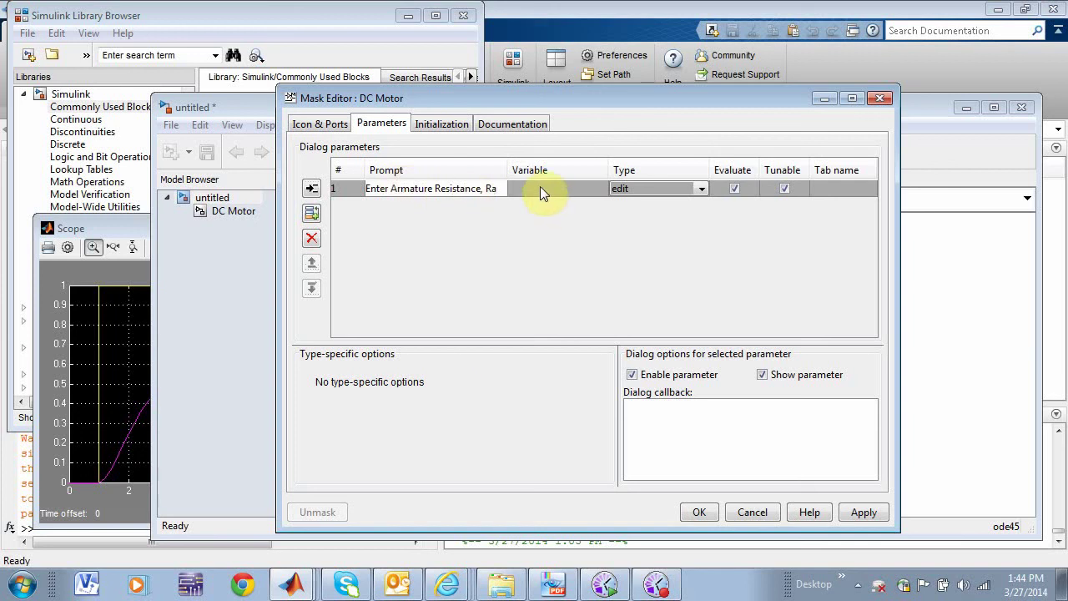
pyautogui.click(540, 191)
pyautogui.write('Ra')
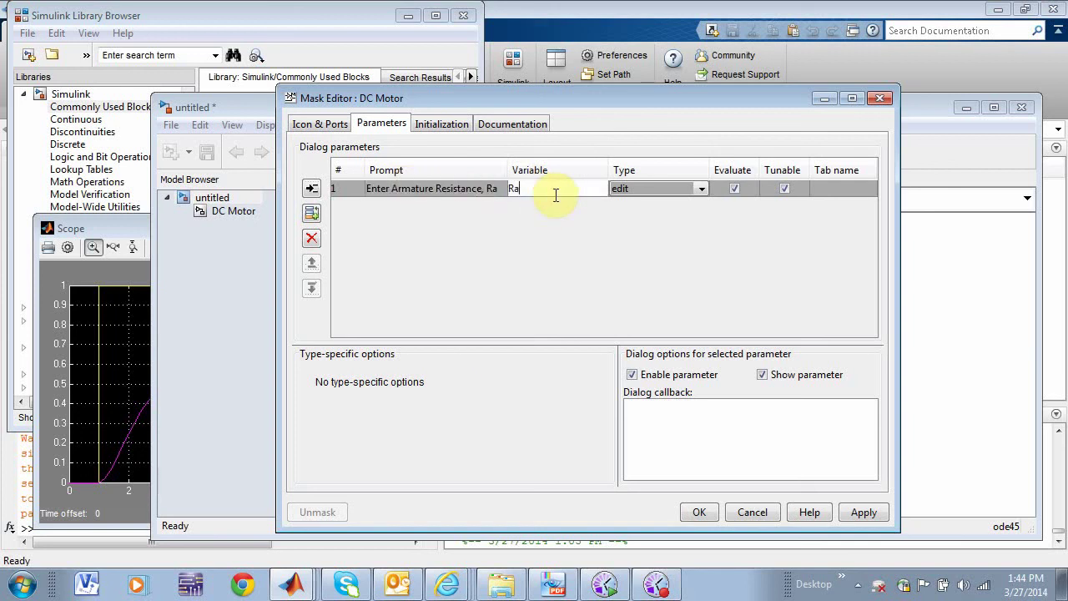
pyautogui.click(863, 511)
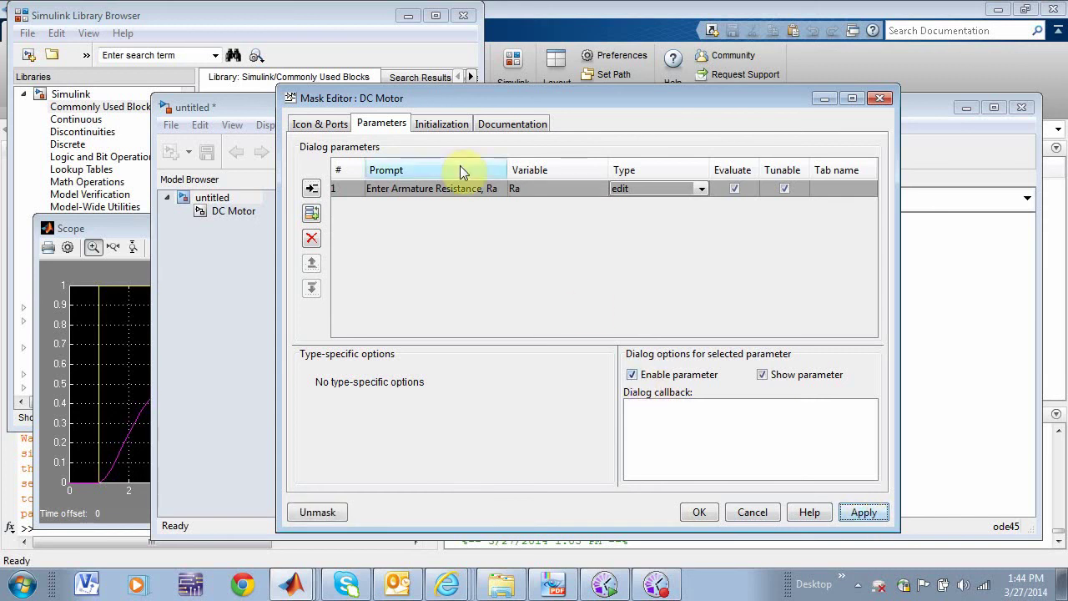
pyautogui.click(448, 125)
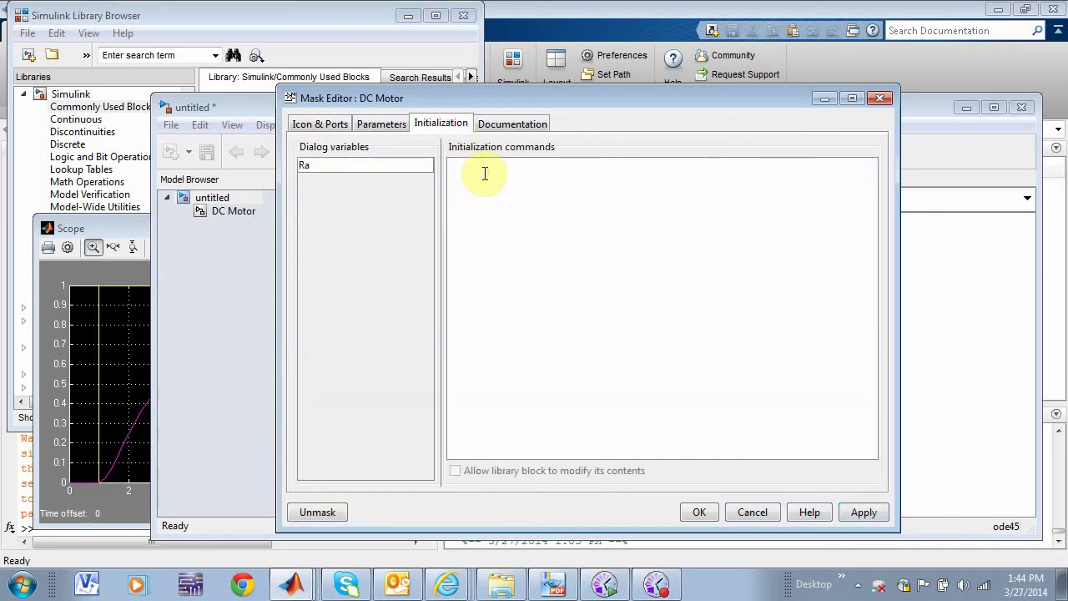
pyautogui.write('Ra = 0.1')
# Step: Apply the initialization and add a second mask parameter La prompted 'Enter Armature Inductance, La'
pyautogui.click(866, 514)
pyautogui.click(382, 124)
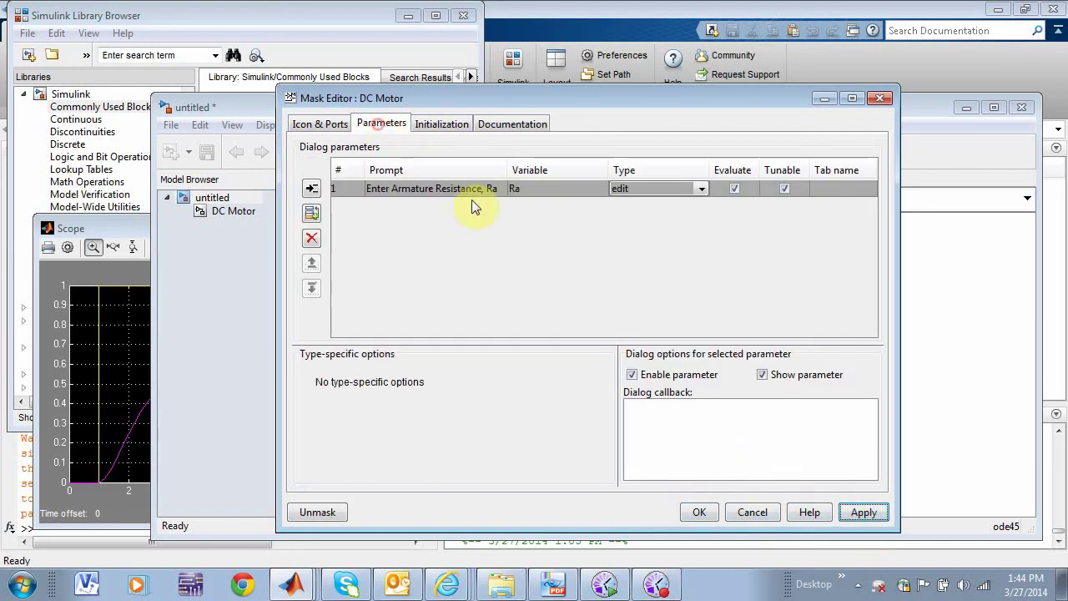
pyautogui.click(310, 191)
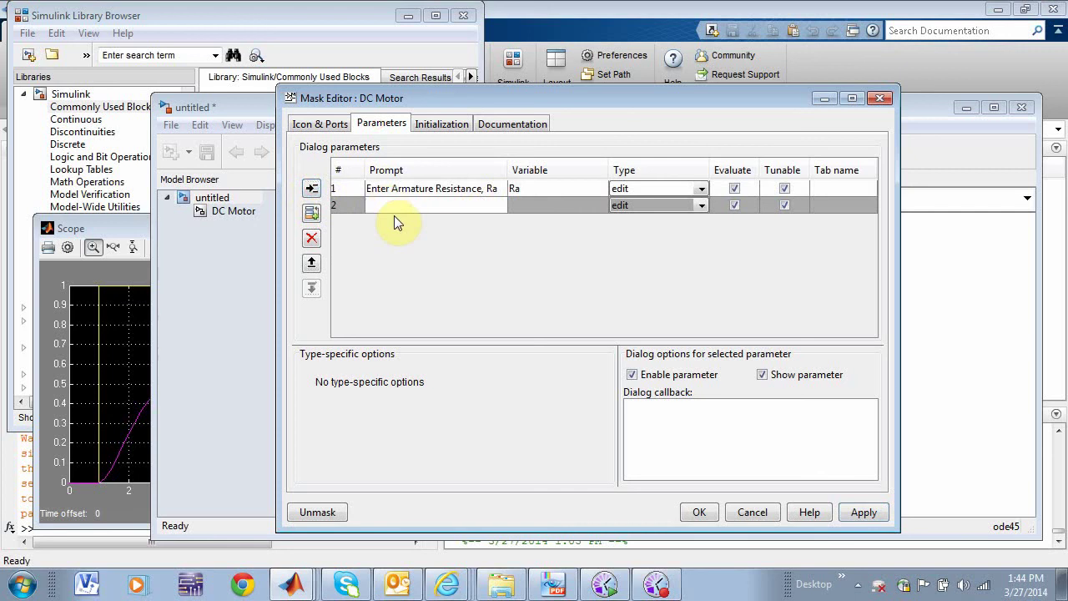
pyautogui.write('Enter Armature Inducantance, La')
pyautogui.press('Return')
pyautogui.click(540, 204)
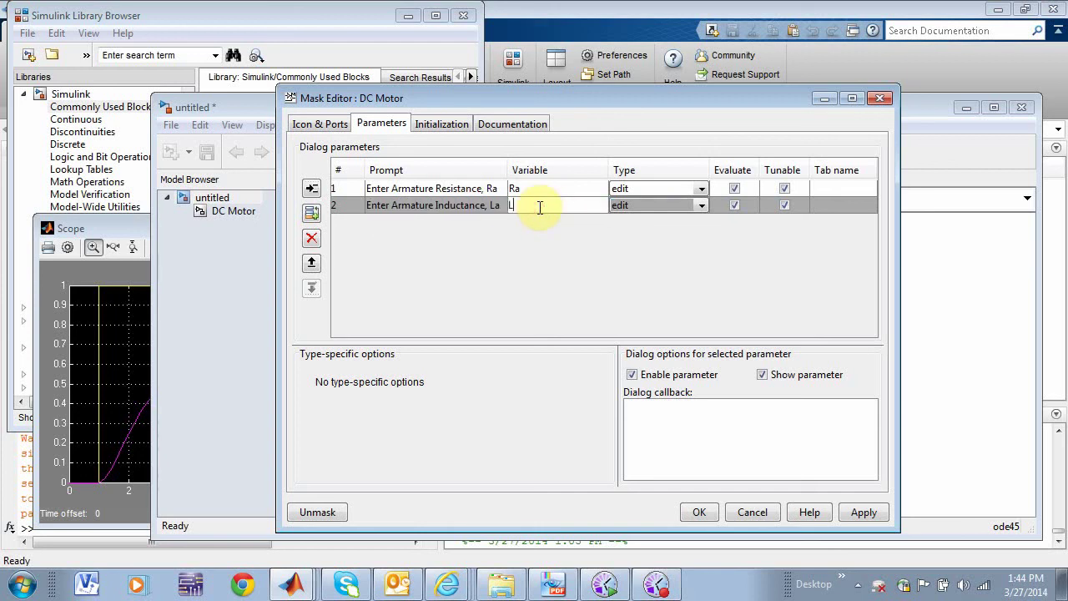
# Step: Remove the trailing variable names from both parameter prompts and apply
pyautogui.click(498, 208)
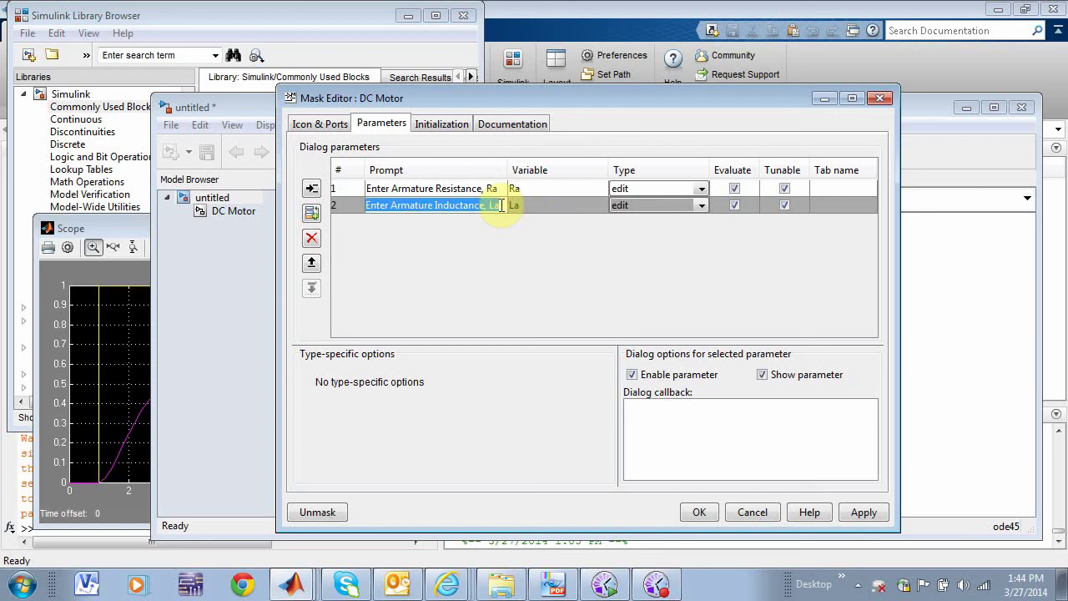
pyautogui.click(495, 208)
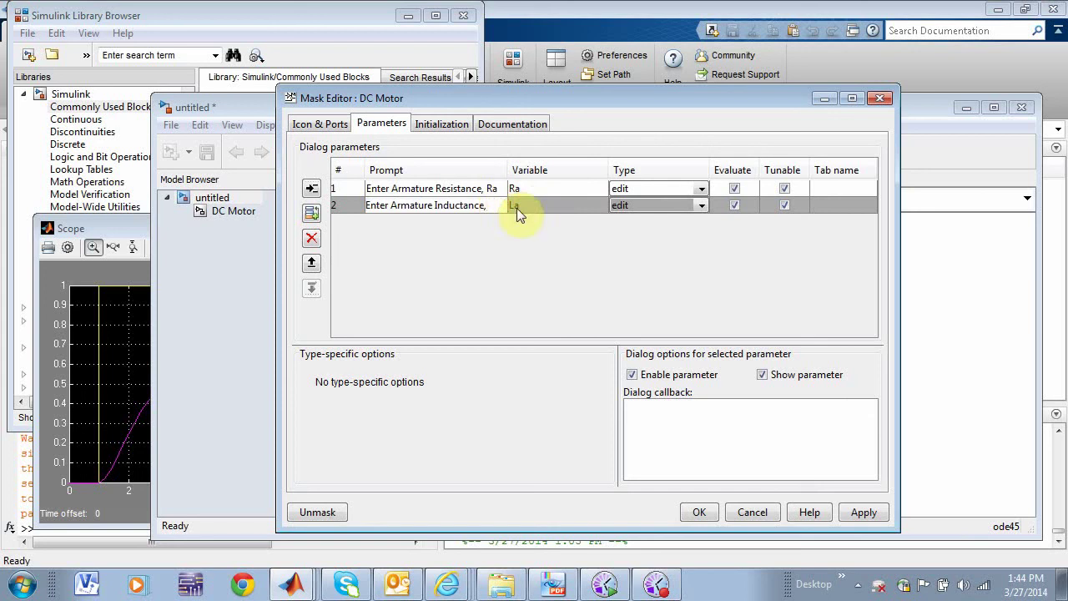
pyautogui.click(500, 189)
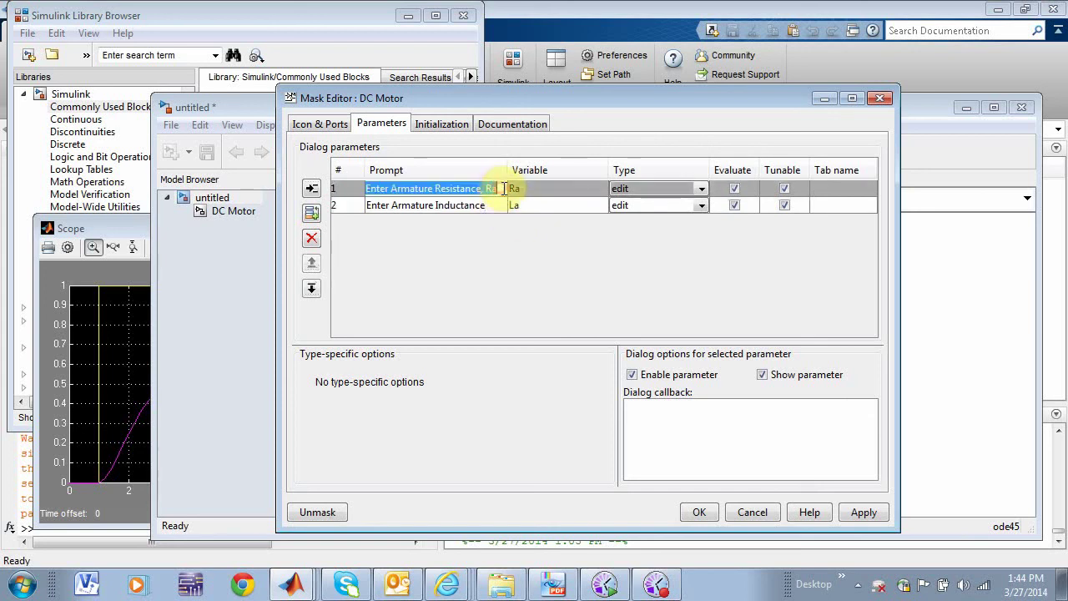
pyautogui.doubleClick(501, 189)
pyautogui.press('BackSpace')
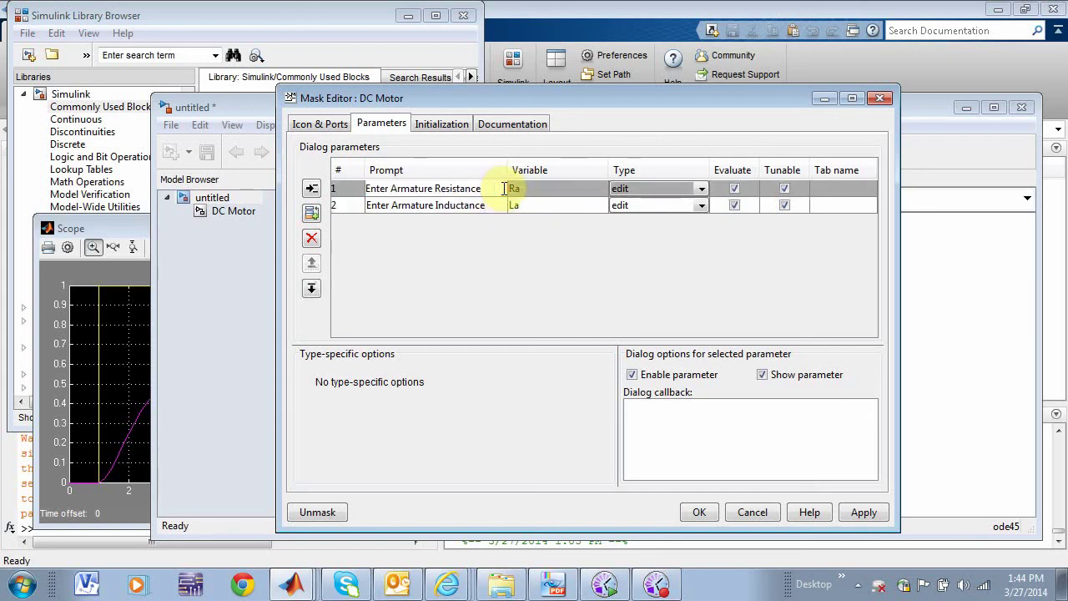
pyautogui.click(863, 512)
# Step: Add 'La = 0.2' to the mask initialization commands, apply, and close the Mask Editor
pyautogui.click(440, 124)
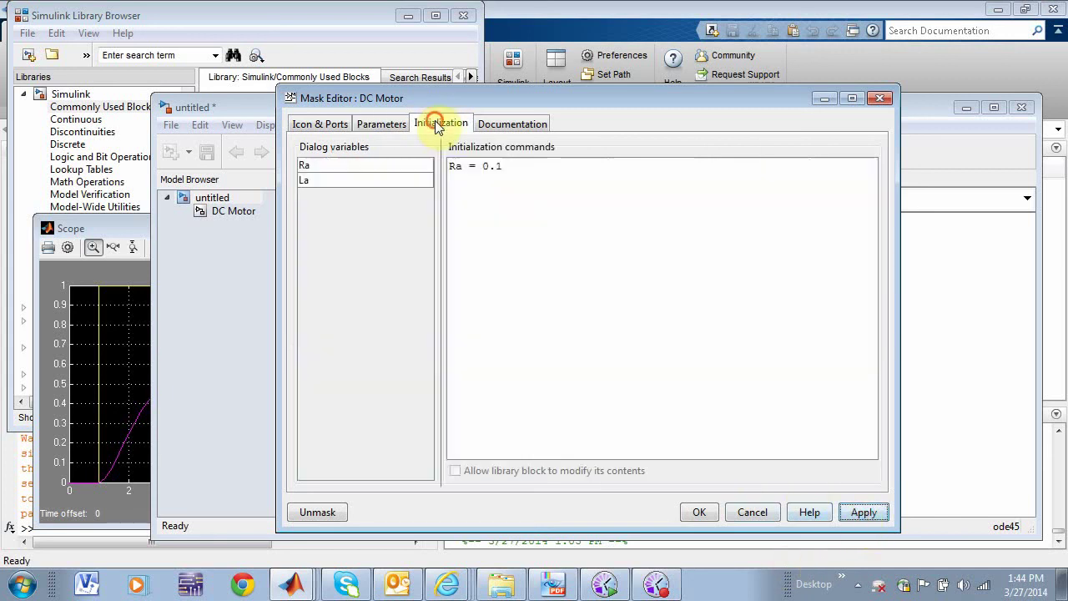
pyautogui.click(510, 170)
pyautogui.press('Return')
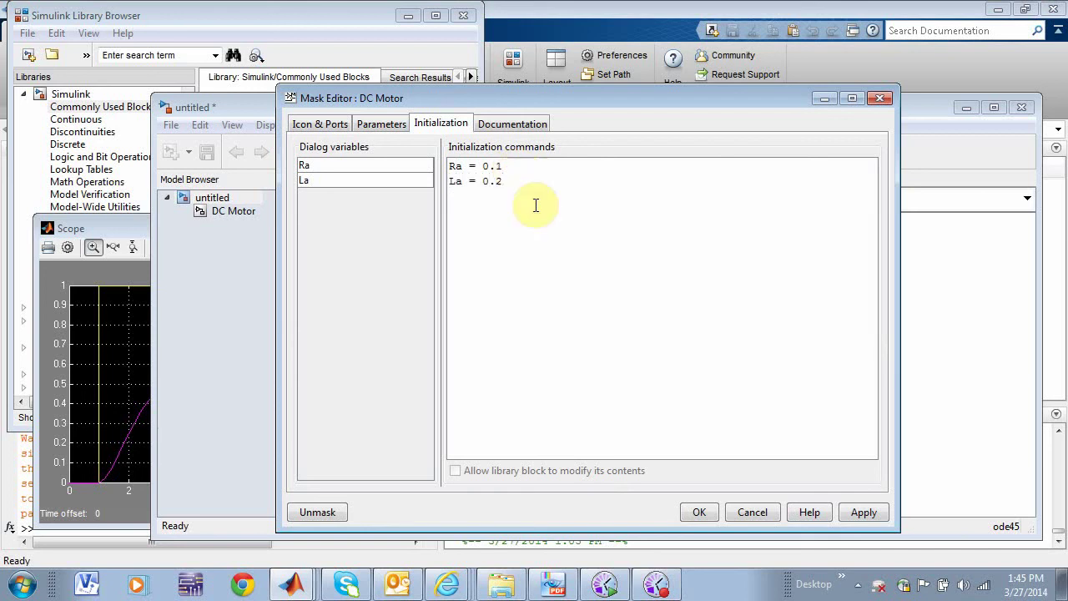
pyautogui.click(864, 513)
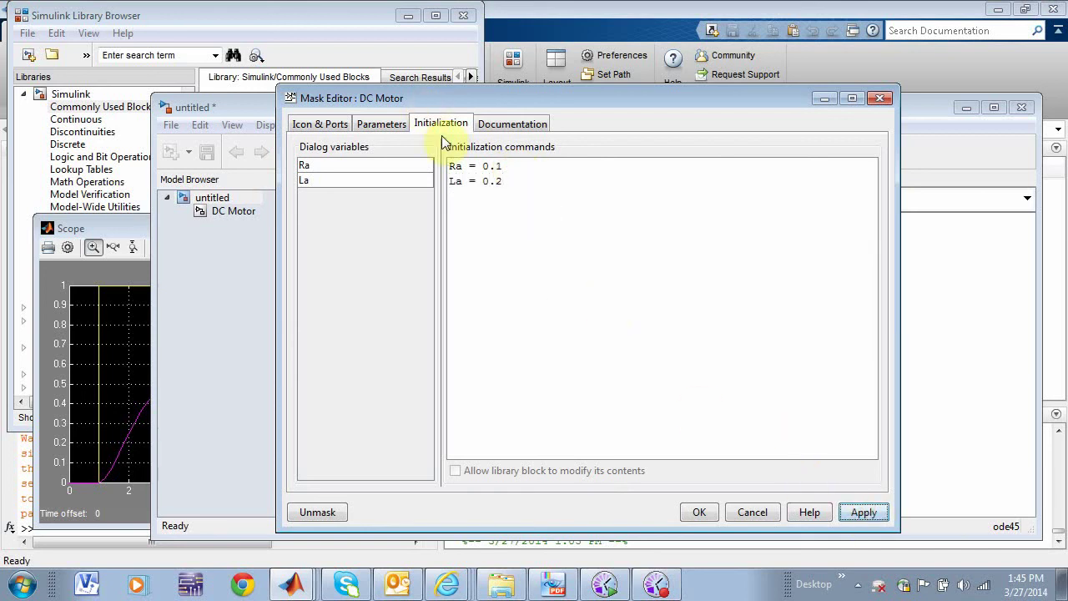
pyautogui.click(379, 124)
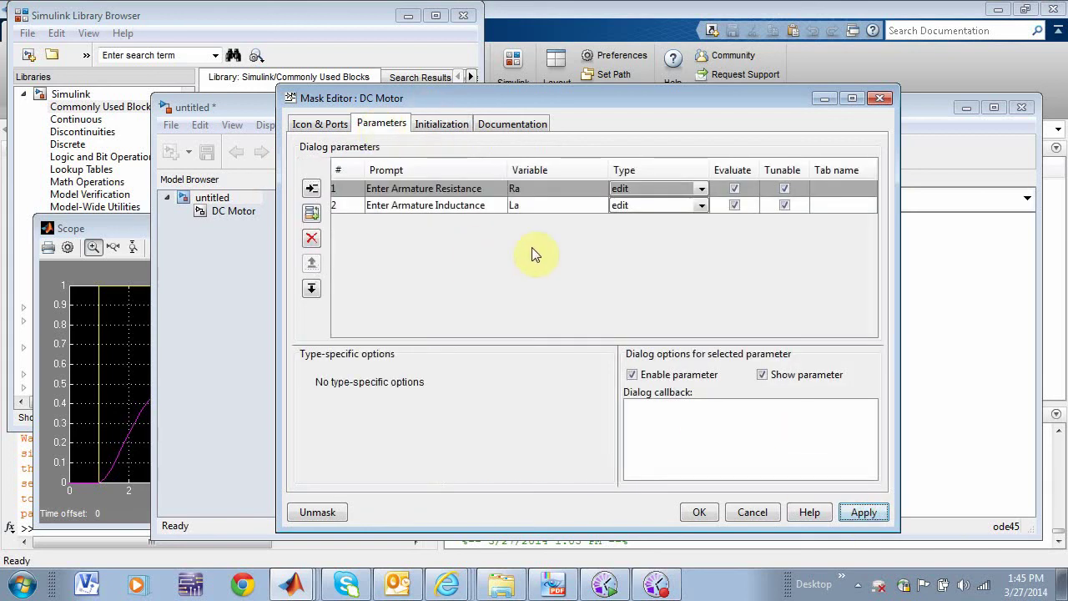
pyautogui.click(697, 514)
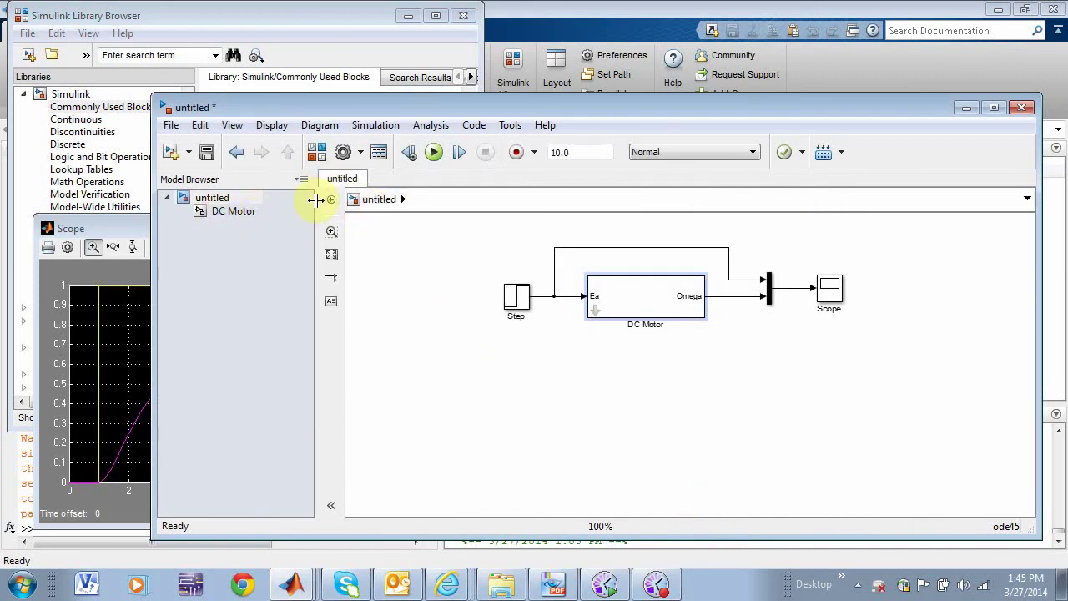
# Step: Enter armature resistance 0.1 and inductance 0.2 in the DC Motor mask dialog and confirm
pyautogui.click(668, 314)
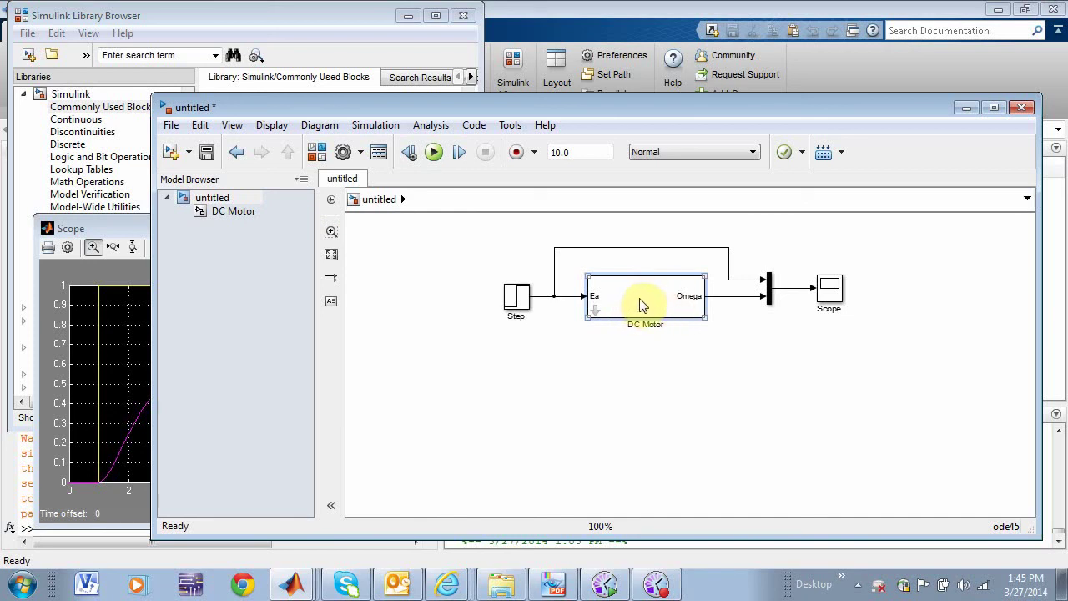
pyautogui.doubleClick(639, 302)
pyautogui.moveTo(868, 207); pyautogui.dragTo(650, 190)
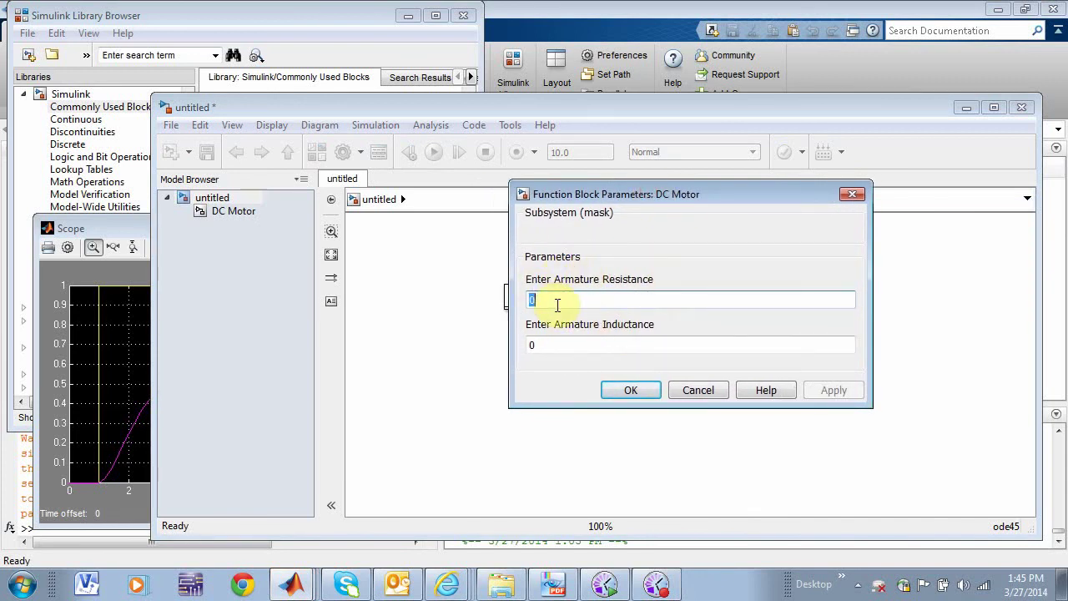
pyautogui.write('0.1')
pyautogui.click(558, 342)
pyautogui.write('0.2')
pyautogui.click(826, 390)
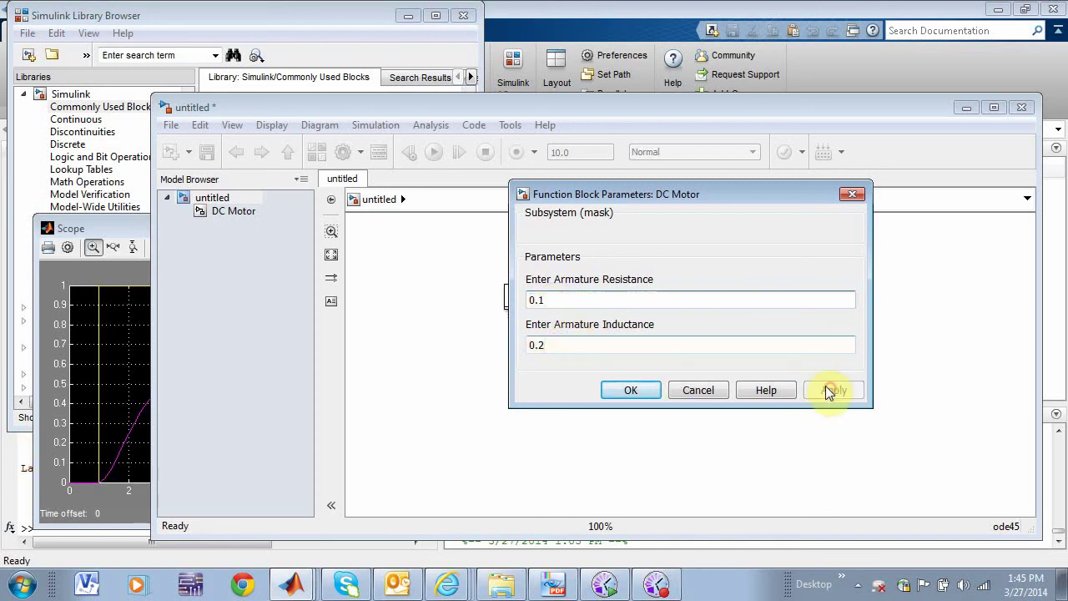
pyautogui.click(629, 390)
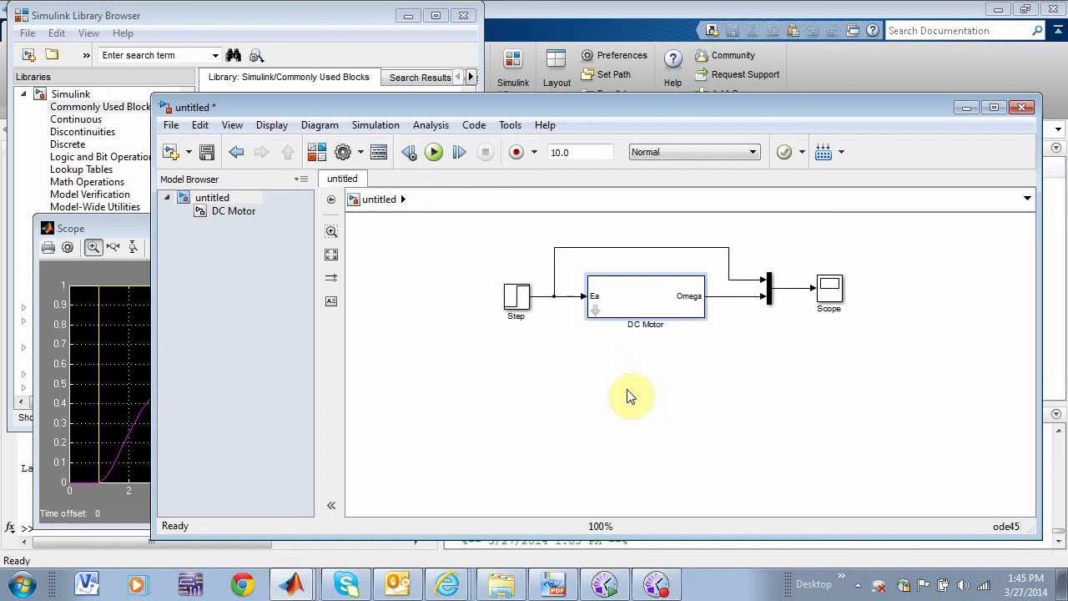
# Step: Re-run the simulation and autoscale the Scope to show the response overshooting to 1.2, settling near 0.9
pyautogui.click(435, 153)
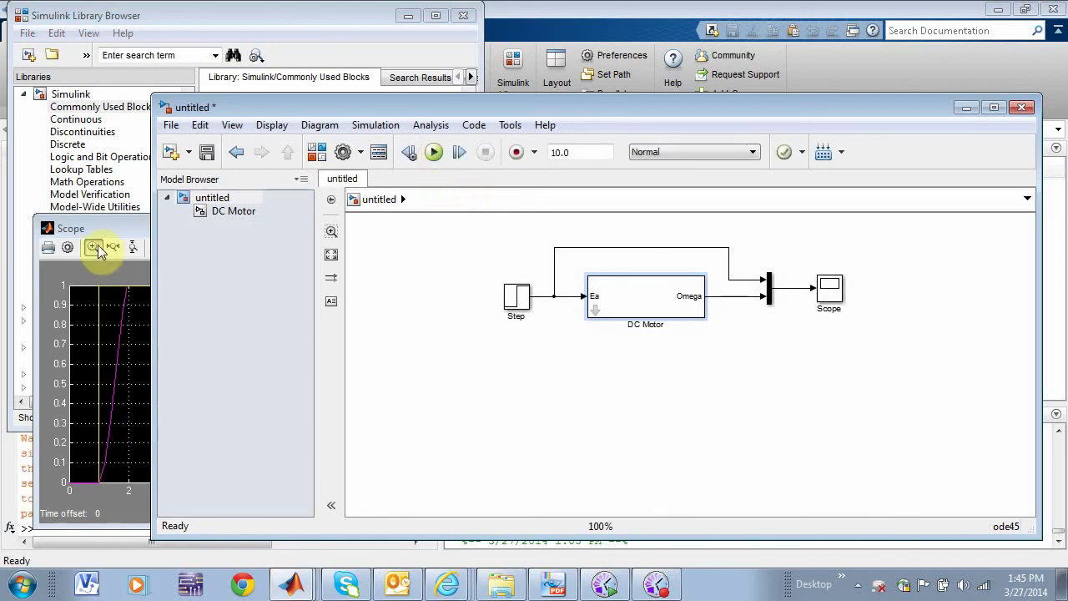
pyautogui.click(119, 226)
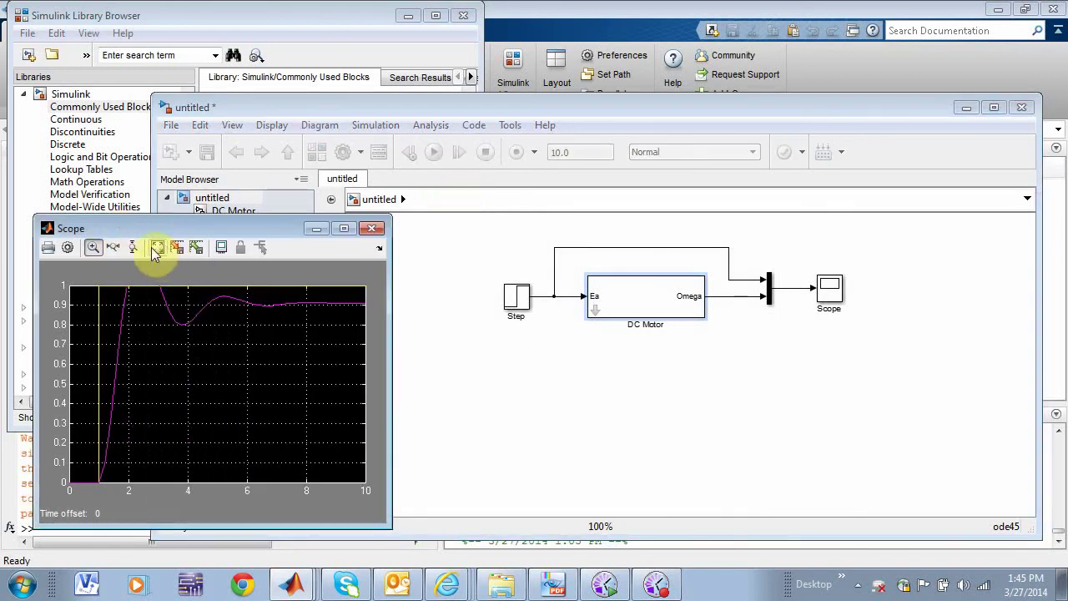
pyautogui.click(157, 248)
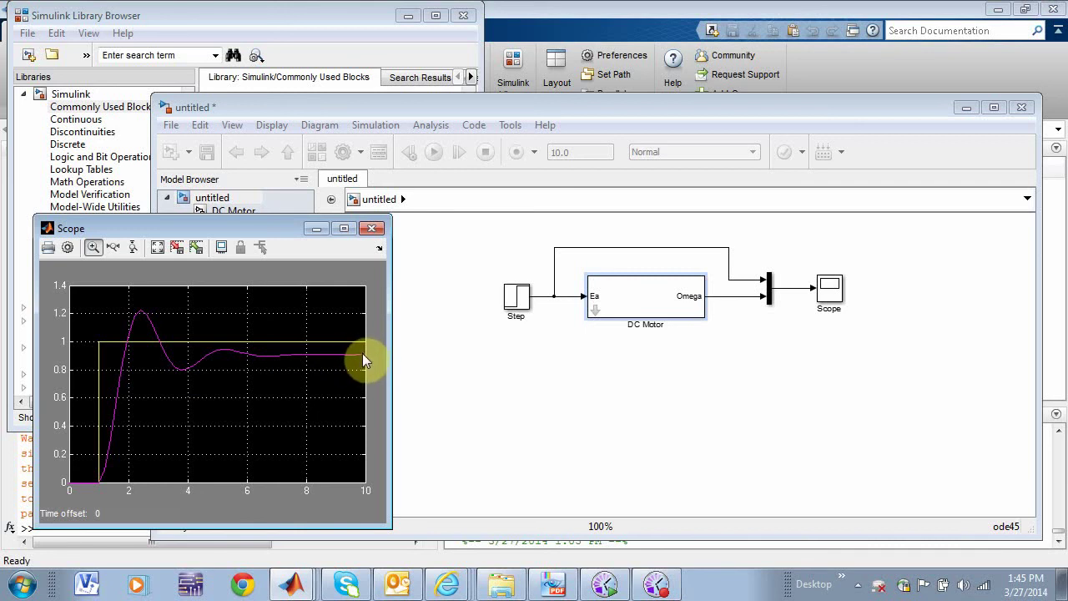
# Step: Open the DC Motor block's mask parameter dialog and cancel without changes
pyautogui.click(495, 395)
pyautogui.click(640, 283)
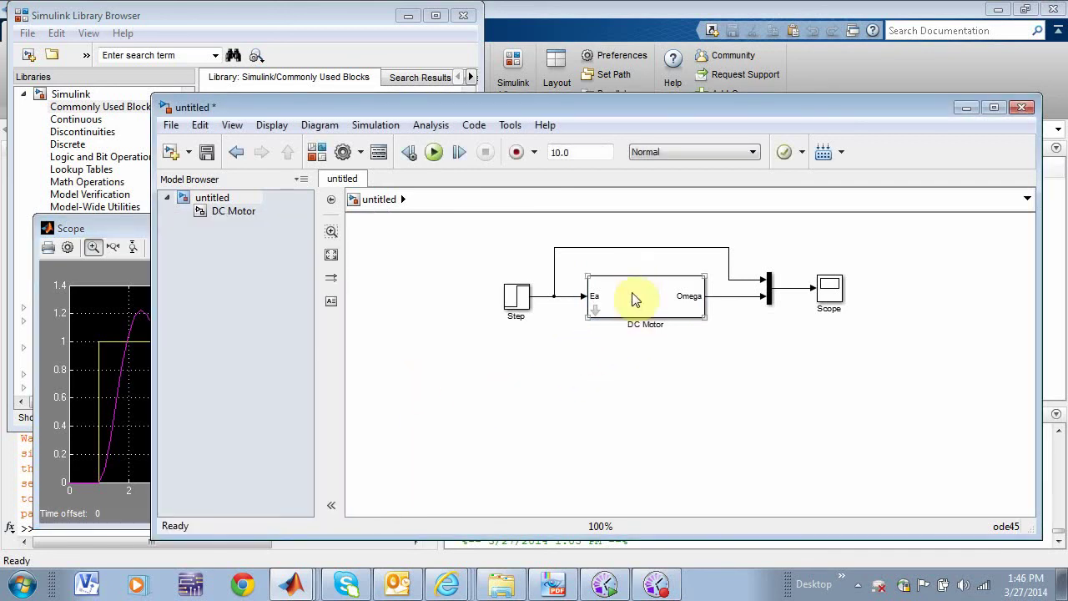
pyautogui.doubleClick(642, 301)
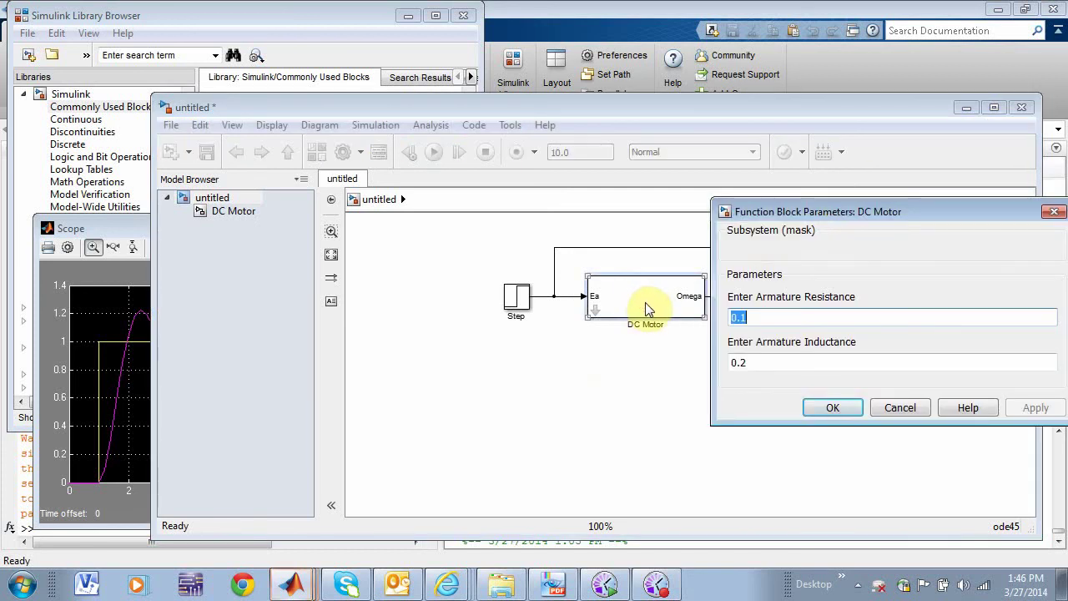
pyautogui.moveTo(838, 210); pyautogui.dragTo(590, 200)
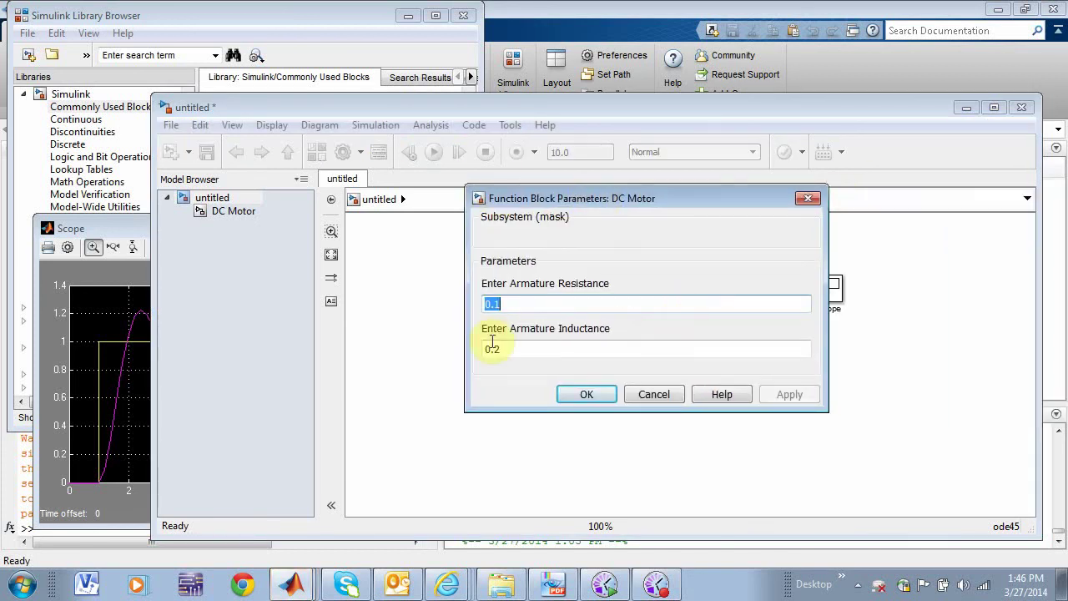
pyautogui.click(654, 396)
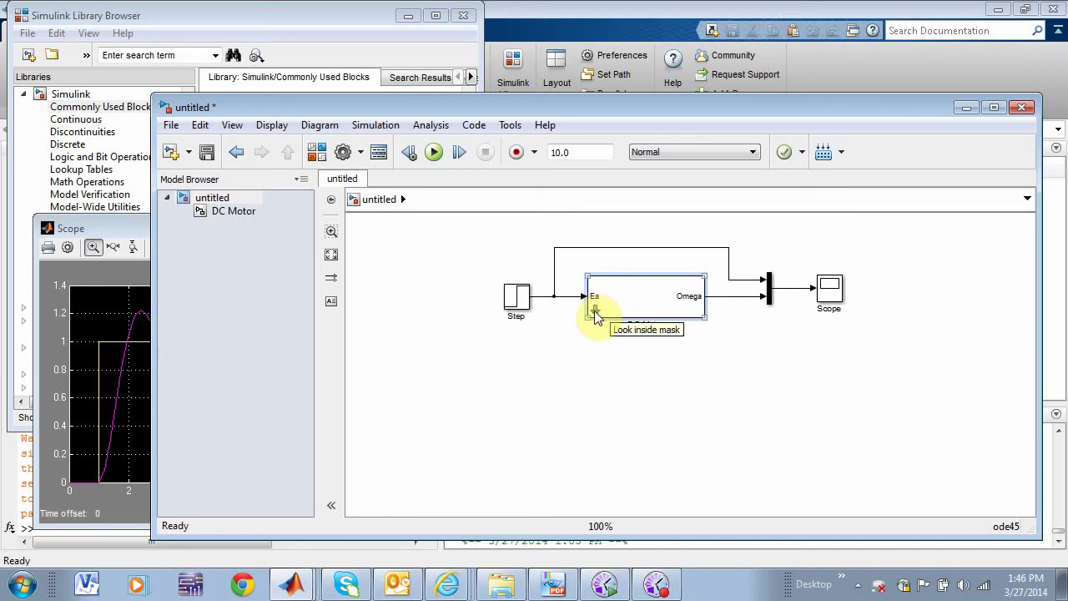
# Step: Look inside the DC Motor mask, switch back to the top-level model, and recheck its parameters
pyautogui.click(595, 310)
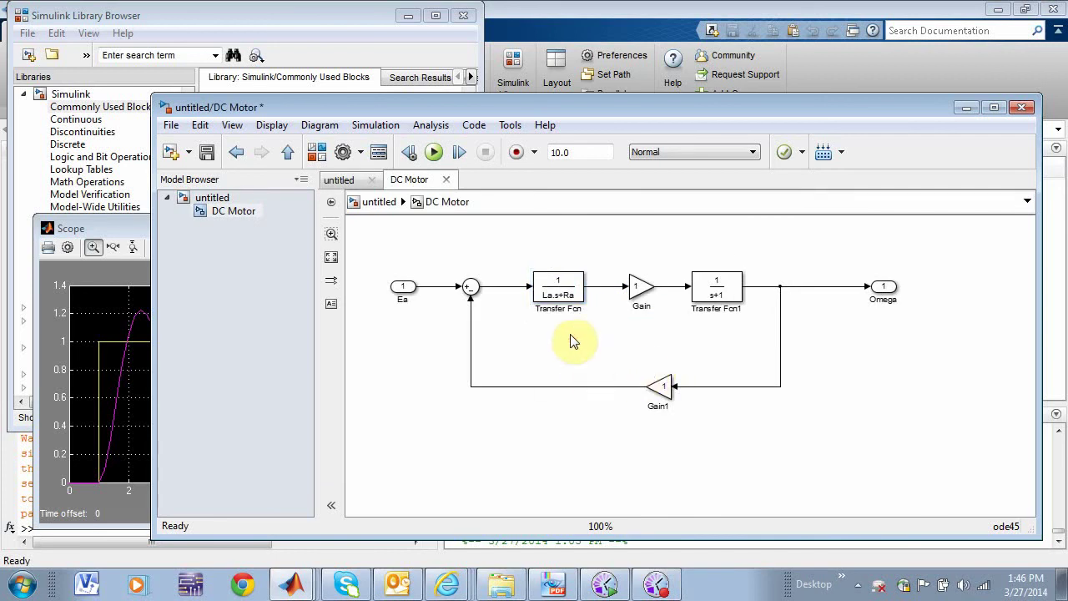
pyautogui.click(217, 199)
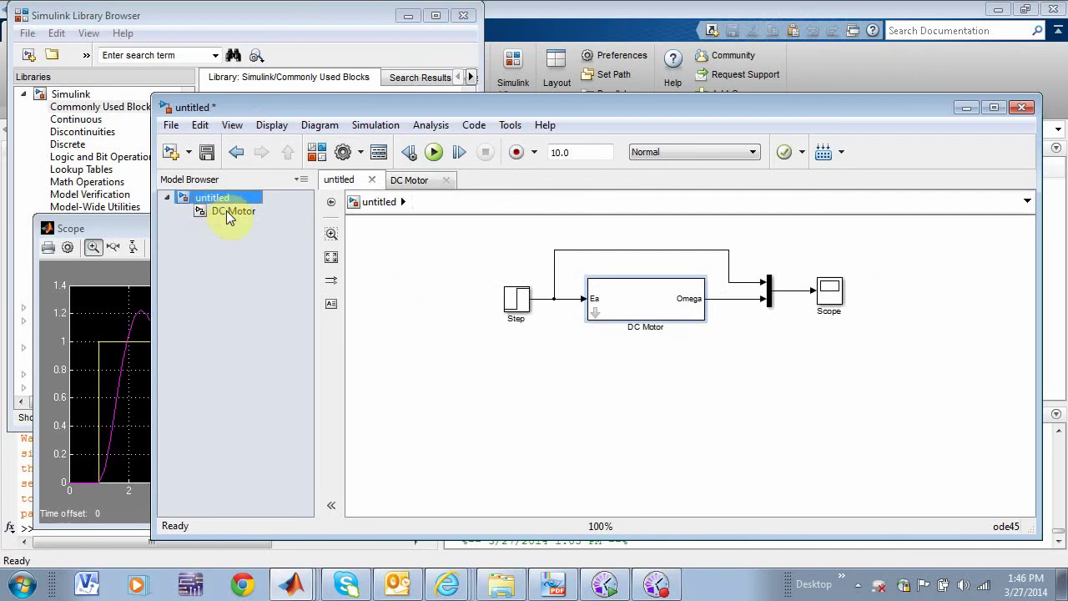
pyautogui.click(232, 211)
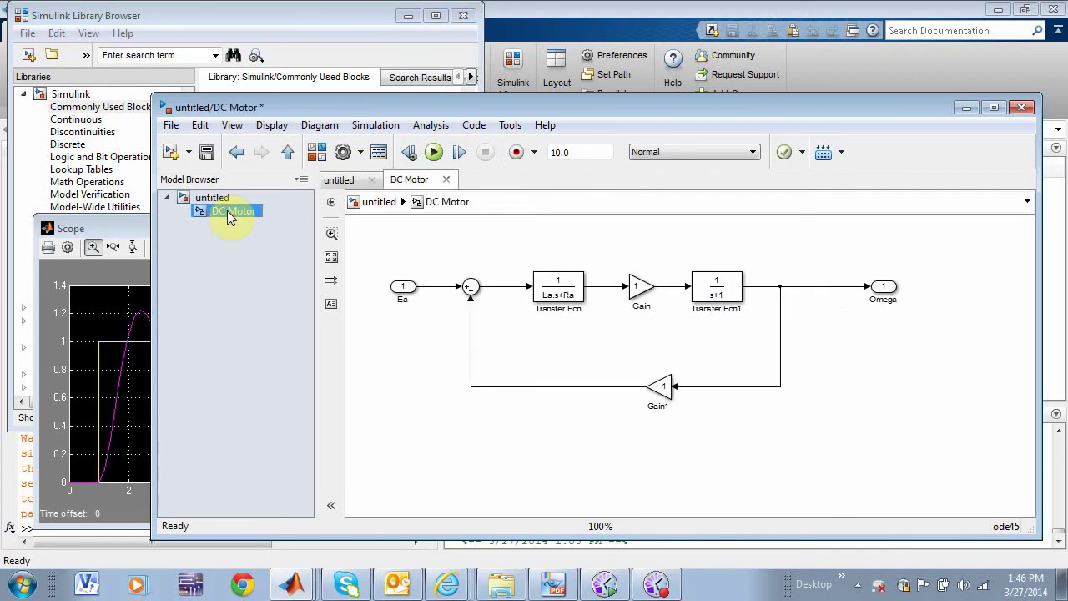
pyautogui.click(341, 180)
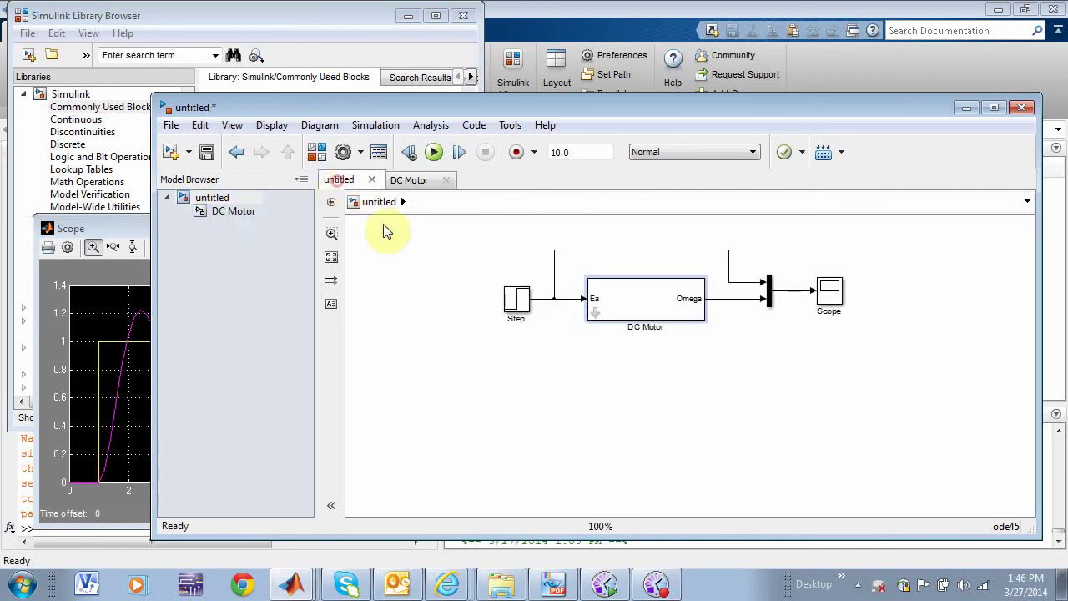
pyautogui.doubleClick(649, 310)
pyautogui.moveTo(823, 215); pyautogui.dragTo(582, 217)
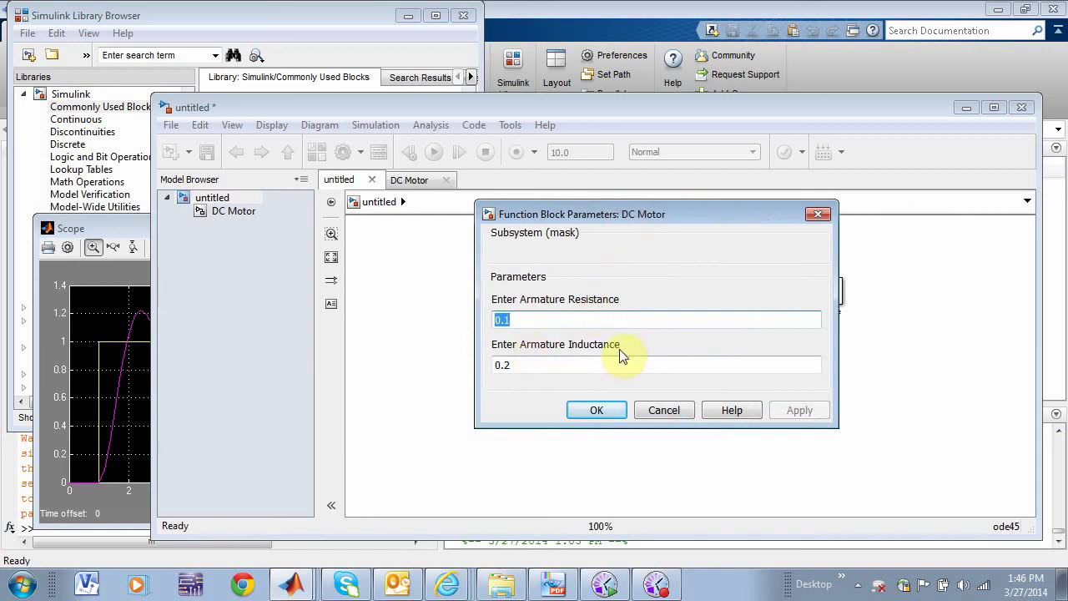
pyautogui.click(664, 410)
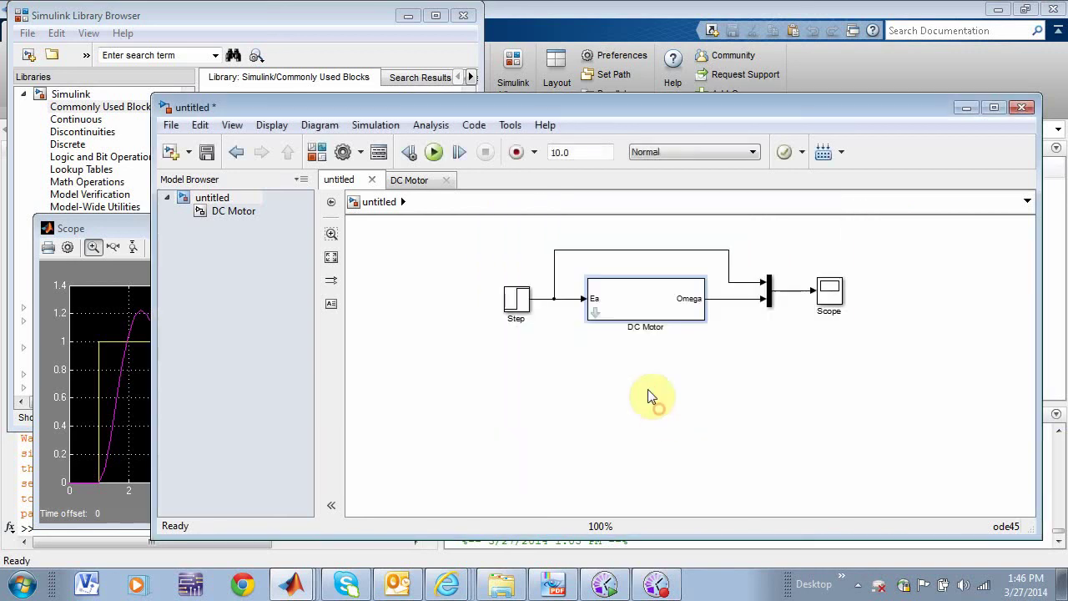
# Step: Through Edit Mask, append Ra and La to the resistance and inductance prompts, then apply and confirm
pyautogui.click(641, 302)
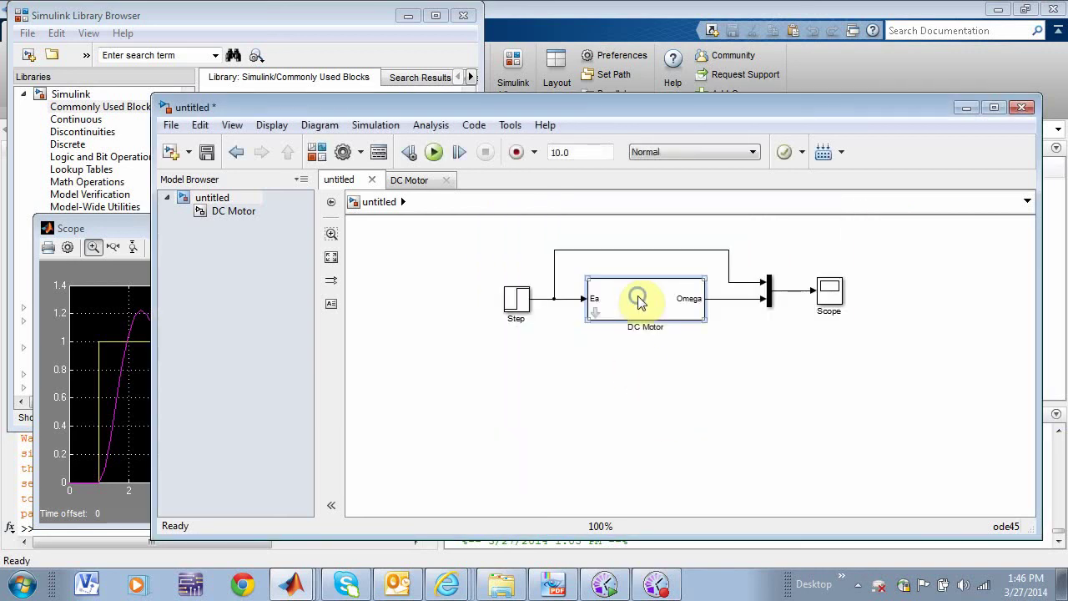
pyautogui.rightClick(638, 302)
pyautogui.moveTo(662, 288)
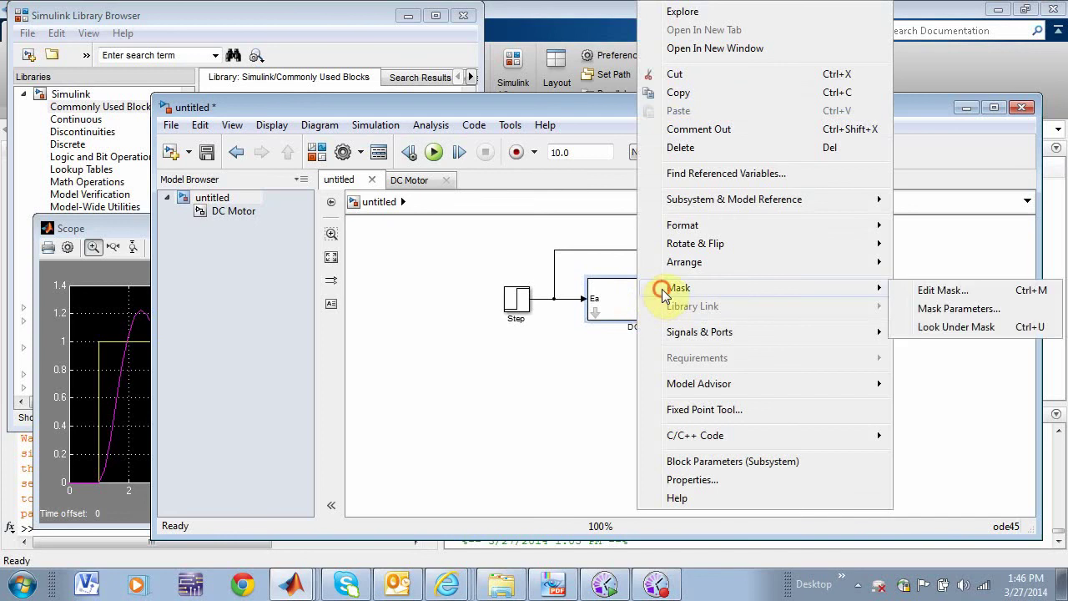
pyautogui.click(950, 298)
pyautogui.moveTo(693, 166); pyautogui.dragTo(501, 132)
pyautogui.click(434, 161)
pyautogui.click(547, 223)
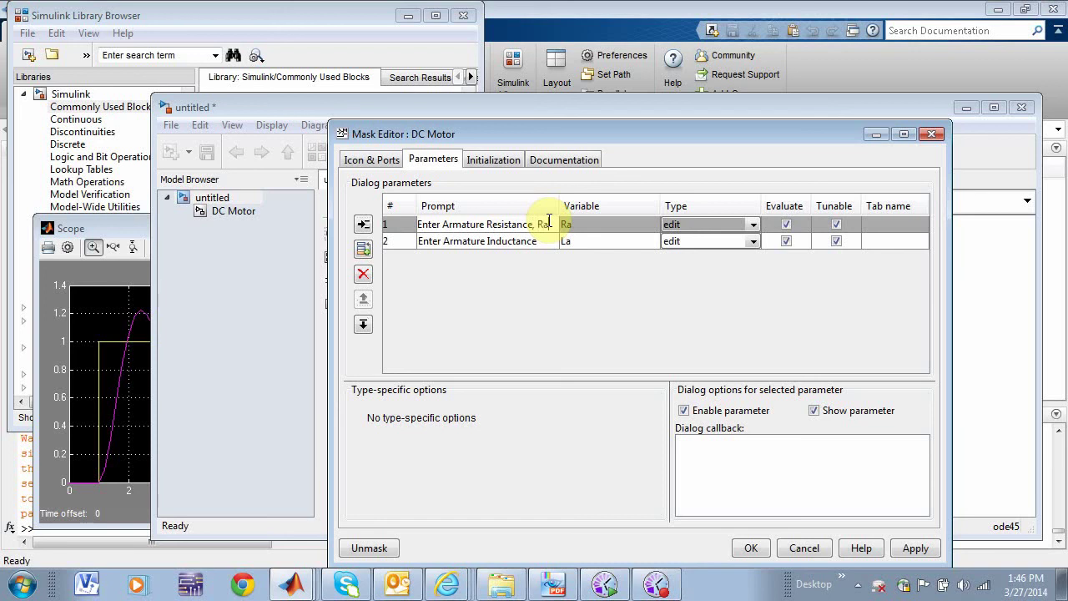
pyautogui.click(547, 240)
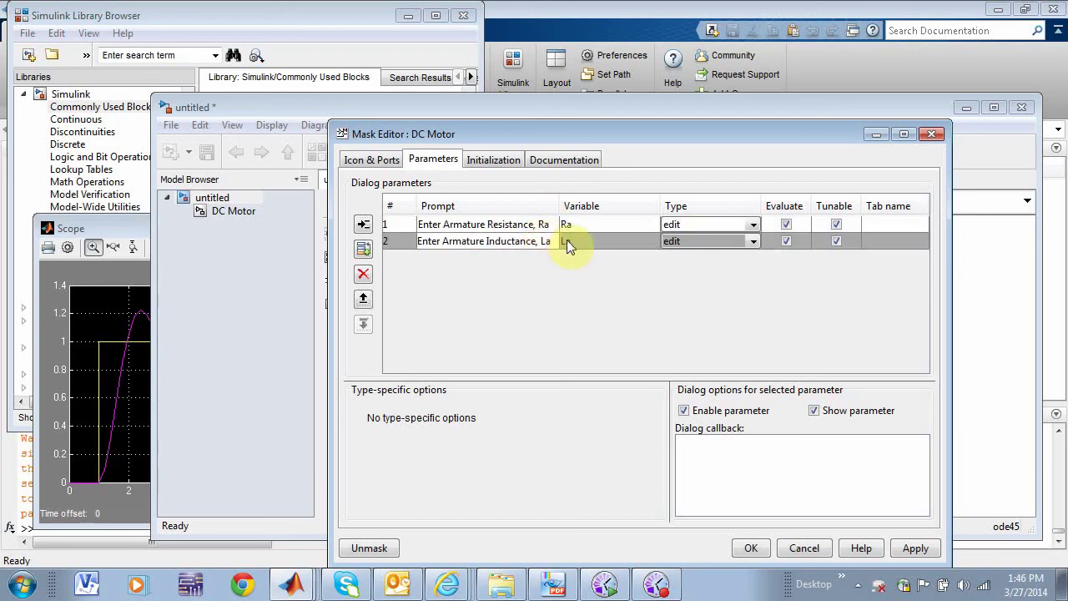
pyautogui.click(915, 549)
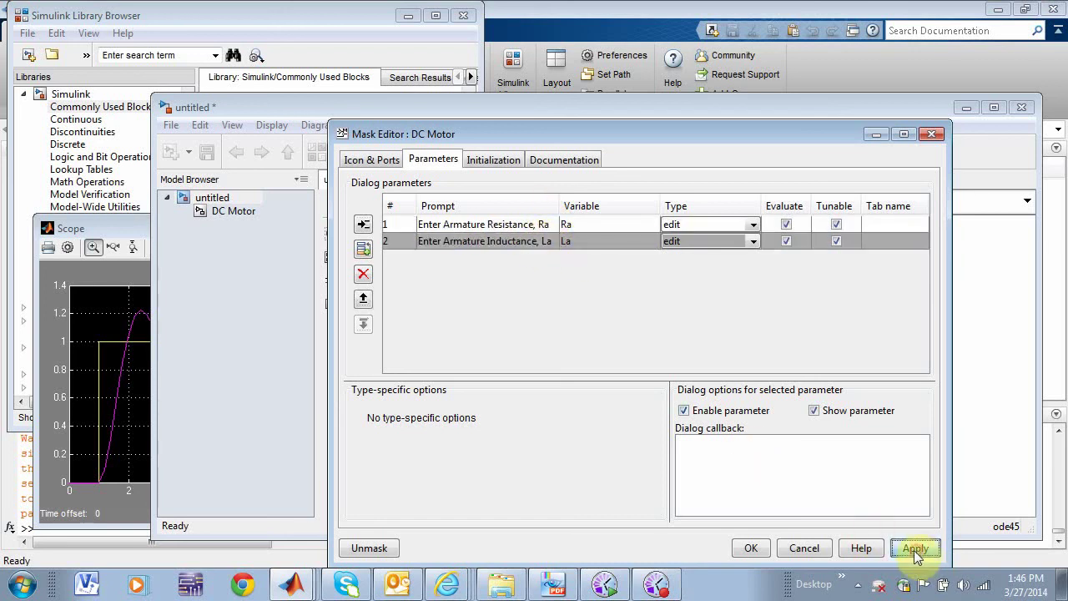
pyautogui.click(750, 547)
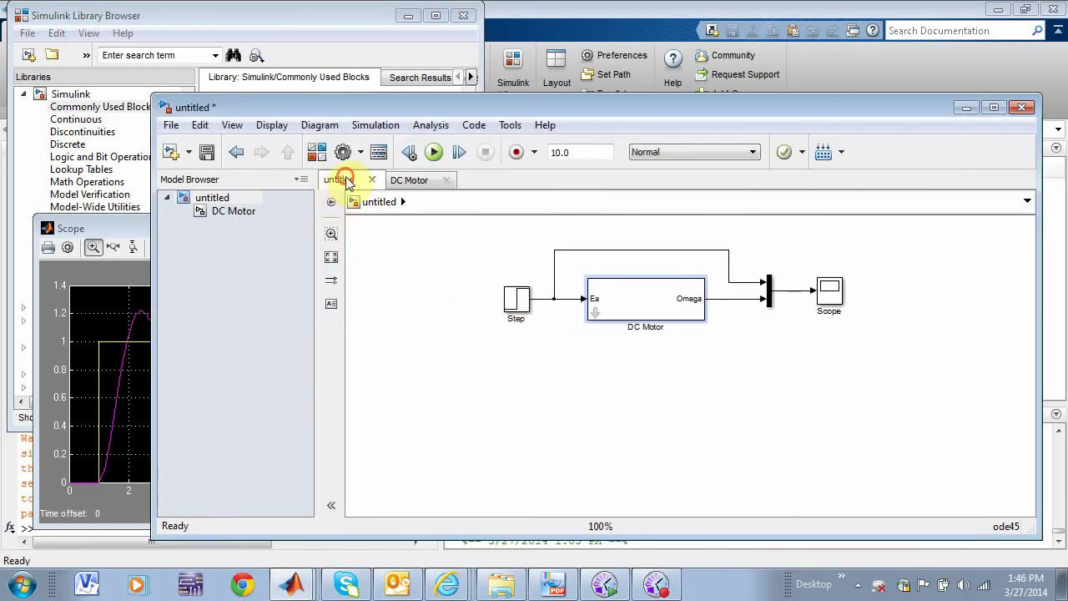
# Step: Change the DC Motor's armature inductance from 0.2 to 0.1 and confirm
pyautogui.click(648, 310)
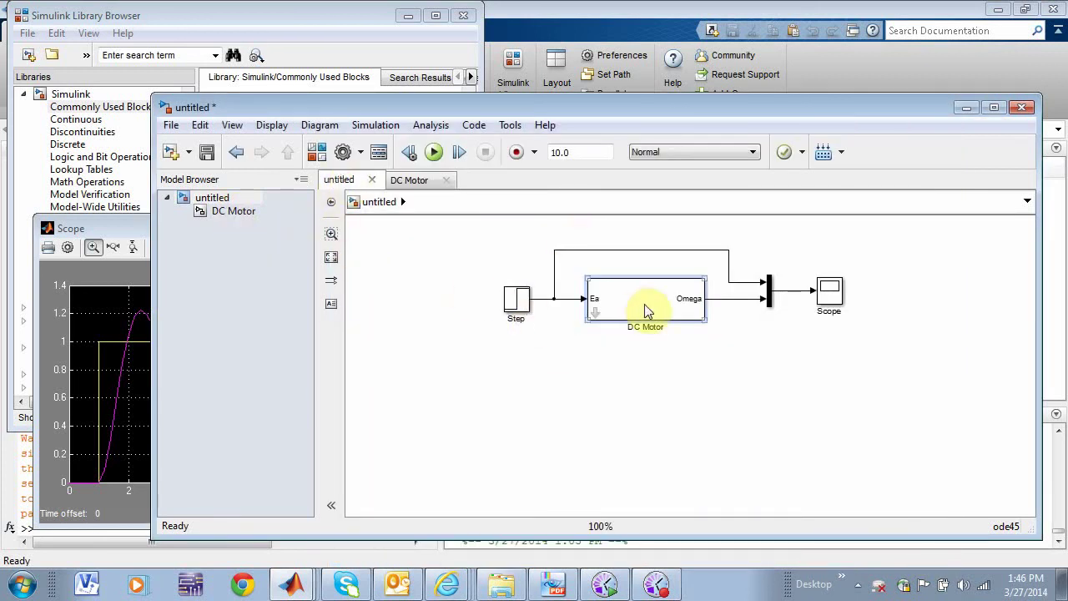
pyautogui.doubleClick(644, 305)
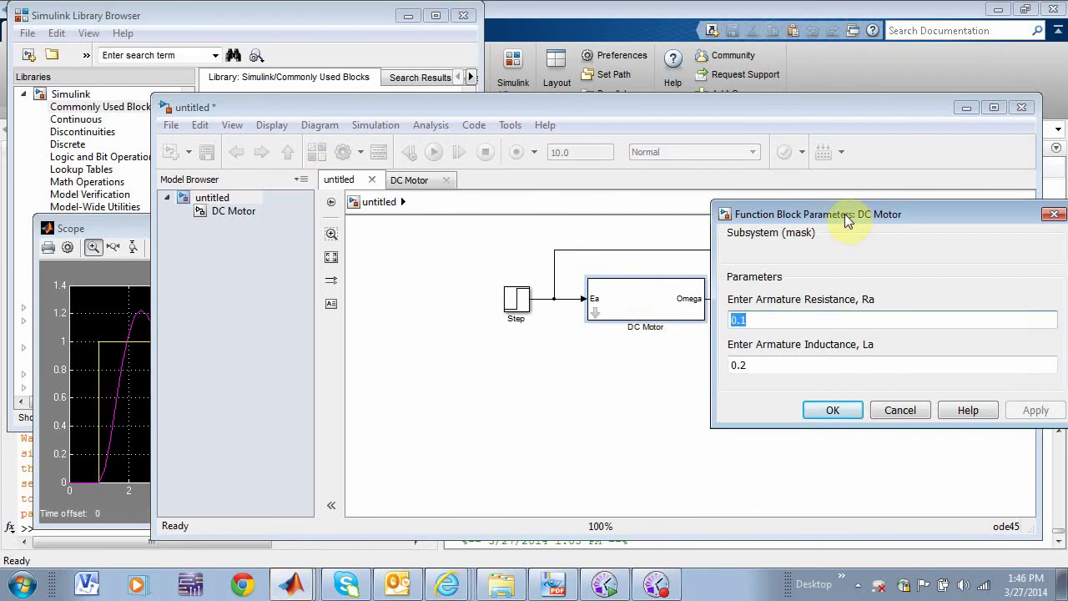
pyautogui.moveTo(840, 215); pyautogui.dragTo(614, 234)
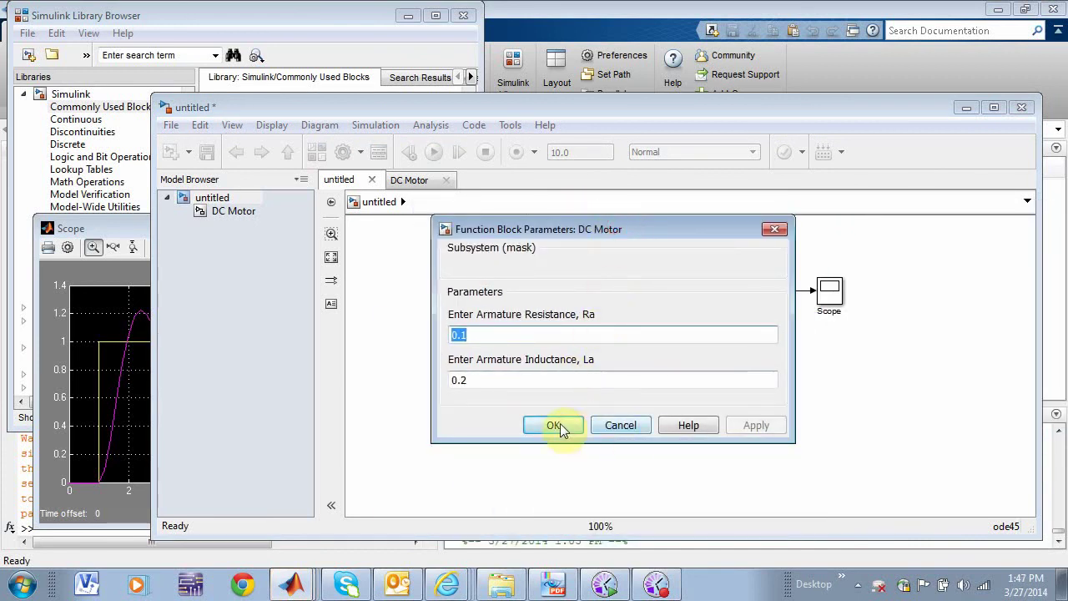
pyautogui.click(511, 379)
pyautogui.click(511, 380)
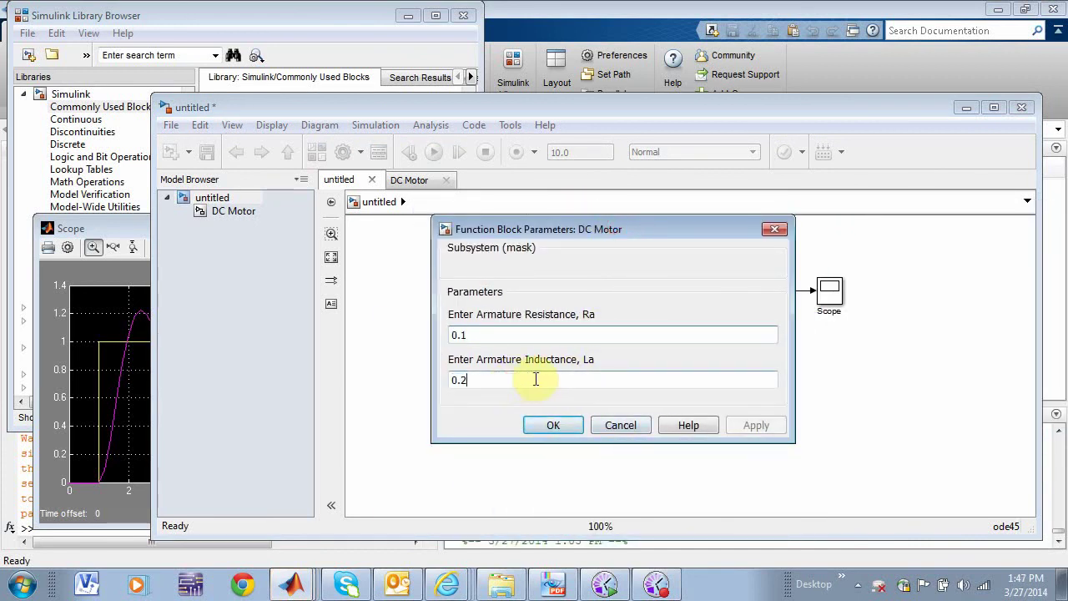
pyautogui.press('BackSpace')
pyautogui.write('1')
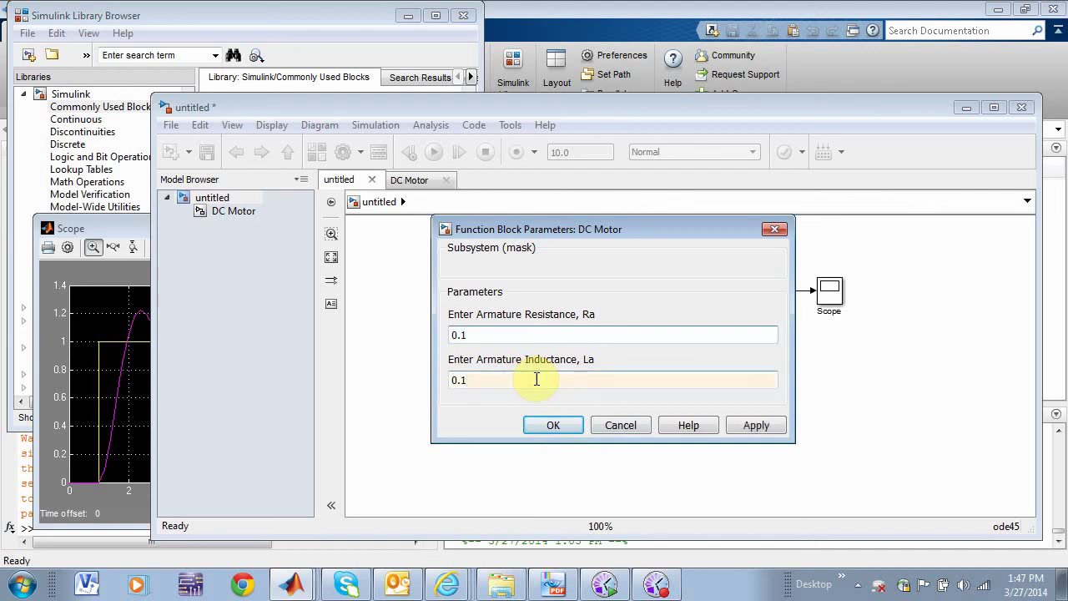
pyautogui.click(559, 427)
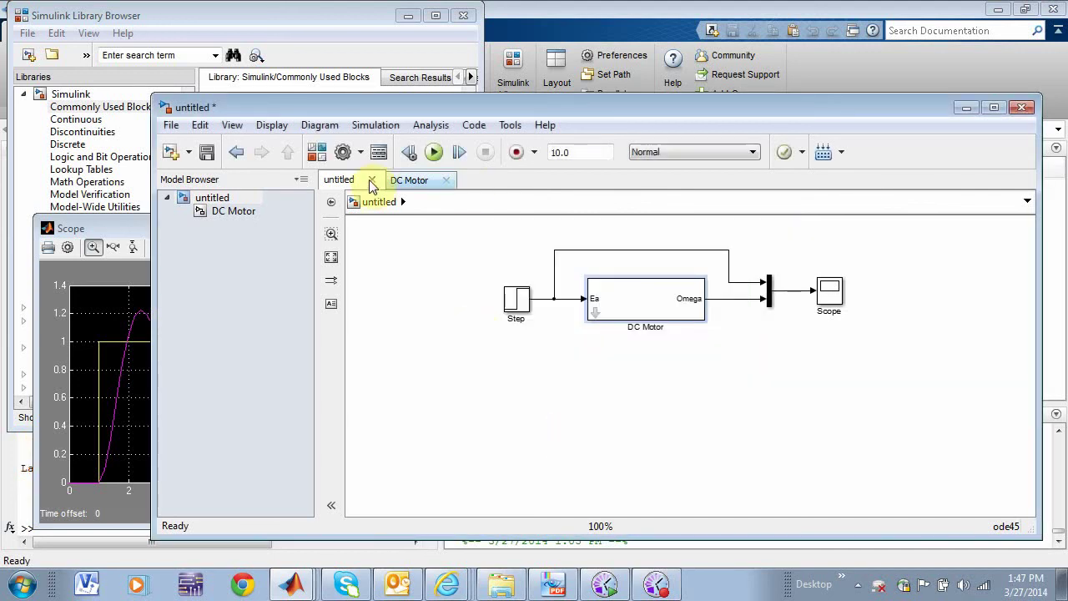
# Step: Re-run the simulation with the new inductance and view the Scope step response peaking near 1.2
pyautogui.click(139, 227)
pyautogui.click(491, 104)
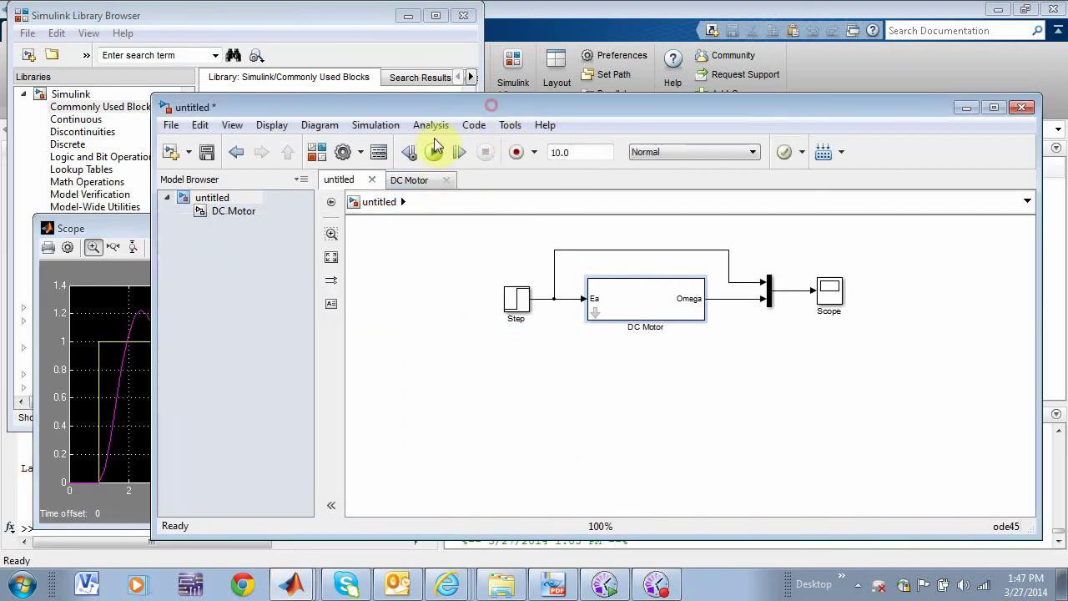
pyautogui.click(433, 152)
pyautogui.click(146, 225)
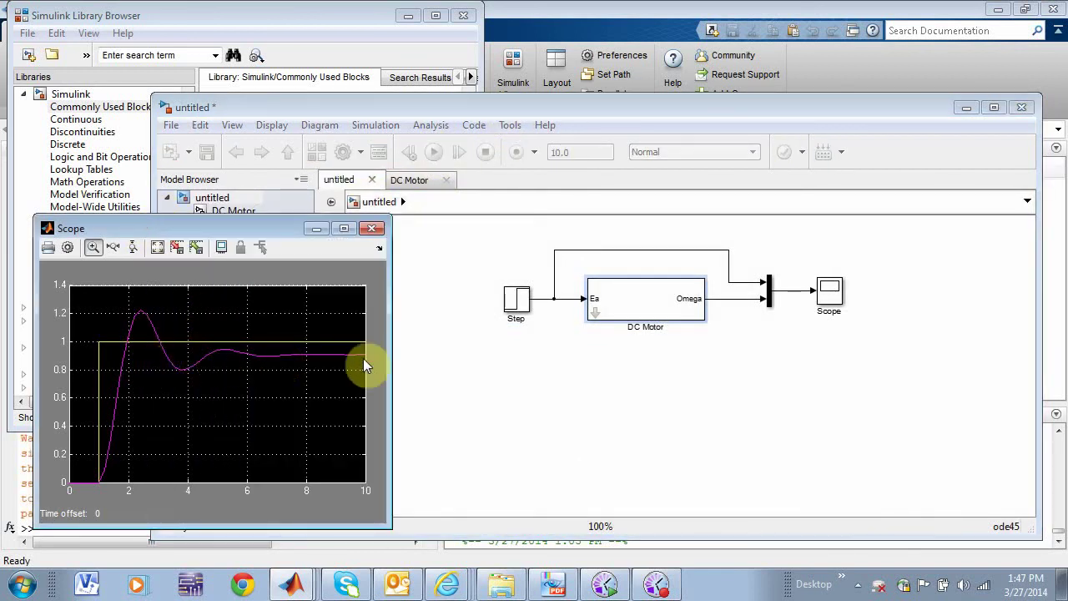
pyautogui.click(539, 410)
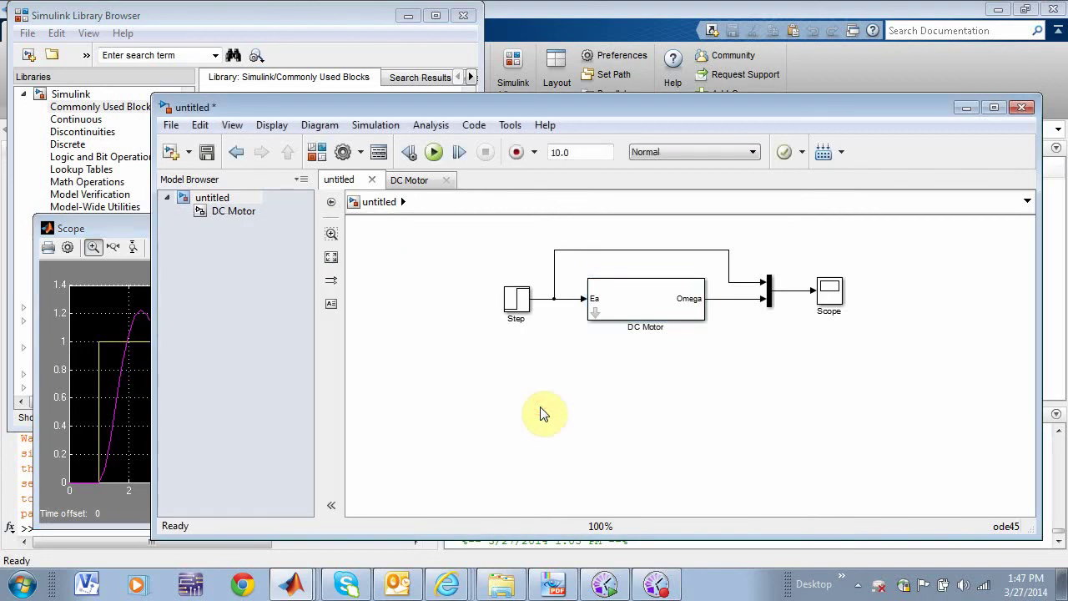
# Step: Browse the DC Motor subsystem and the top-level untitled model, selecting then deselecting the DC Motor block
pyautogui.click(213, 201)
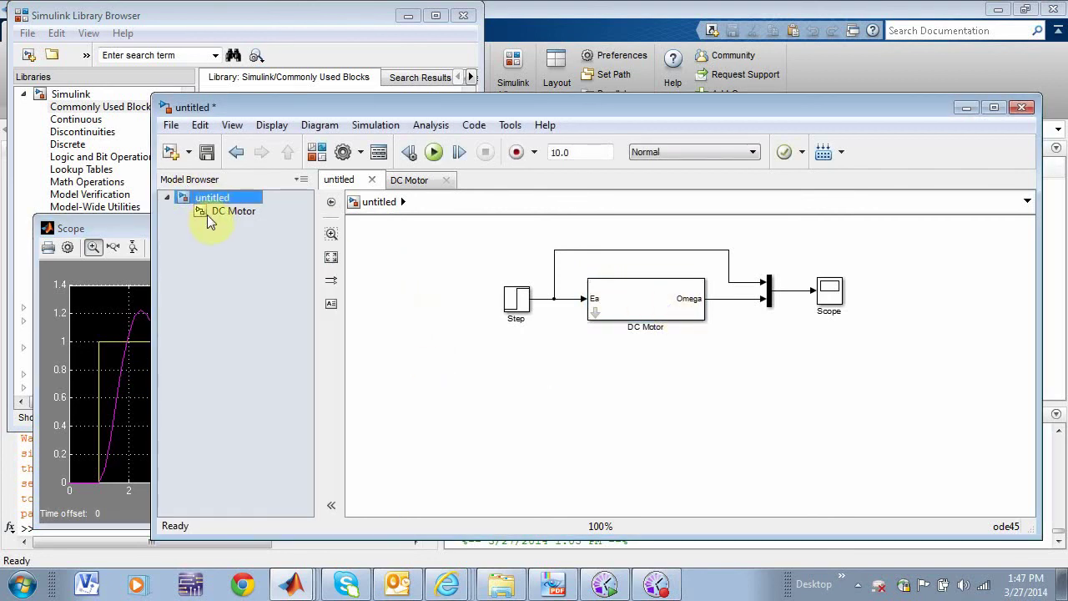
pyautogui.click(230, 212)
pyautogui.click(215, 200)
pyautogui.click(665, 299)
pyautogui.click(1025, 222)
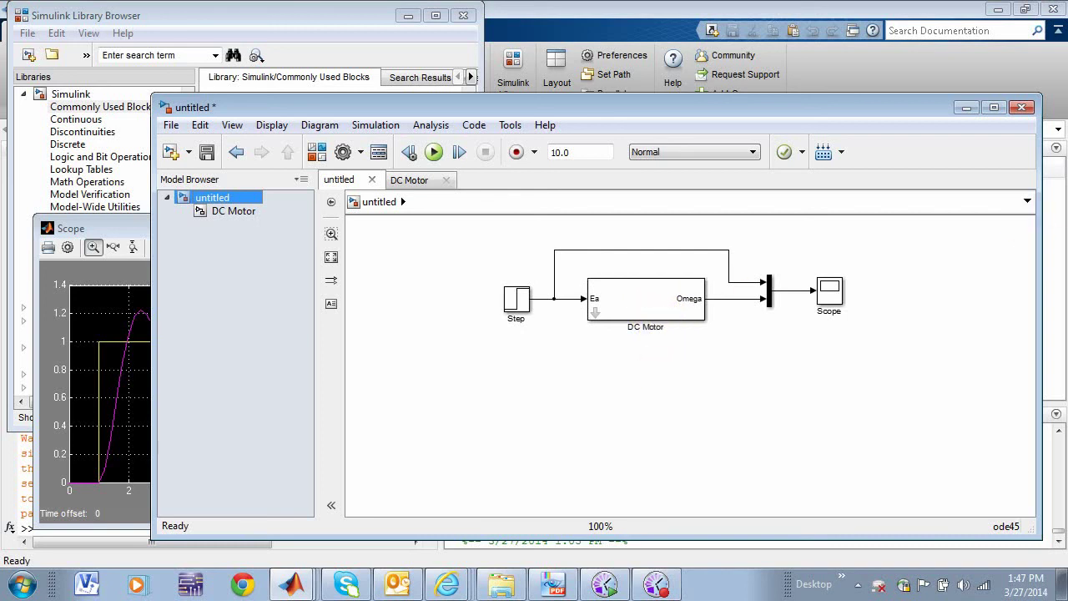